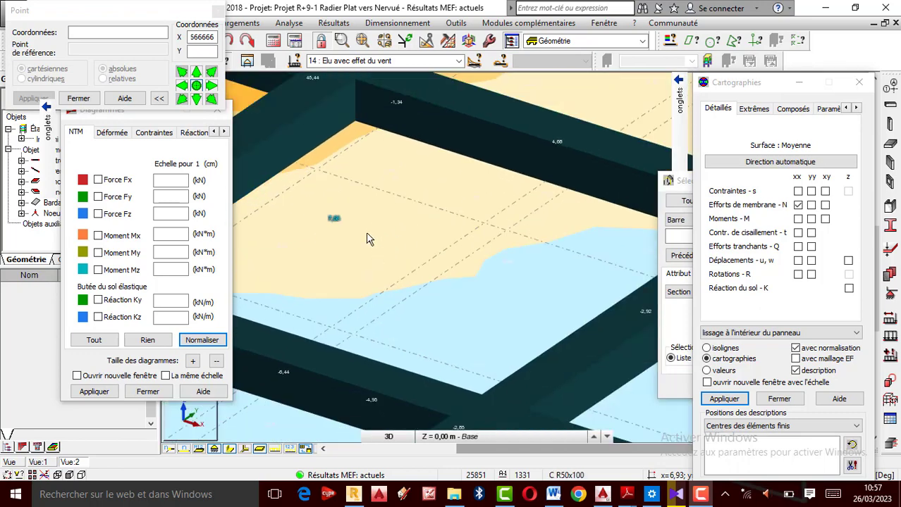
Examine the xx membrane force map across the ribbed raft's panels under case 14 : Elu avec effet du vent.
scroll(369, 239, down, 1)
scroll(392, 187, up, 2)
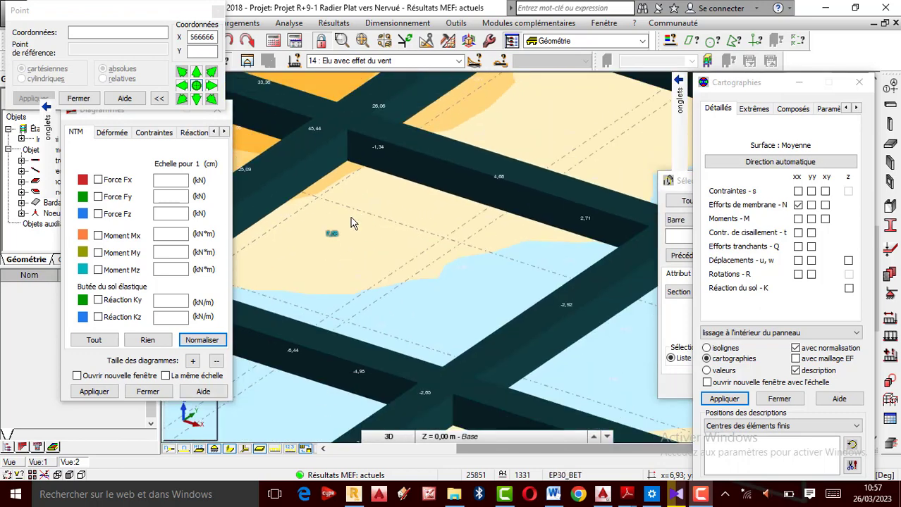
scroll(350, 225, down, 1)
scroll(381, 174, up, 1)
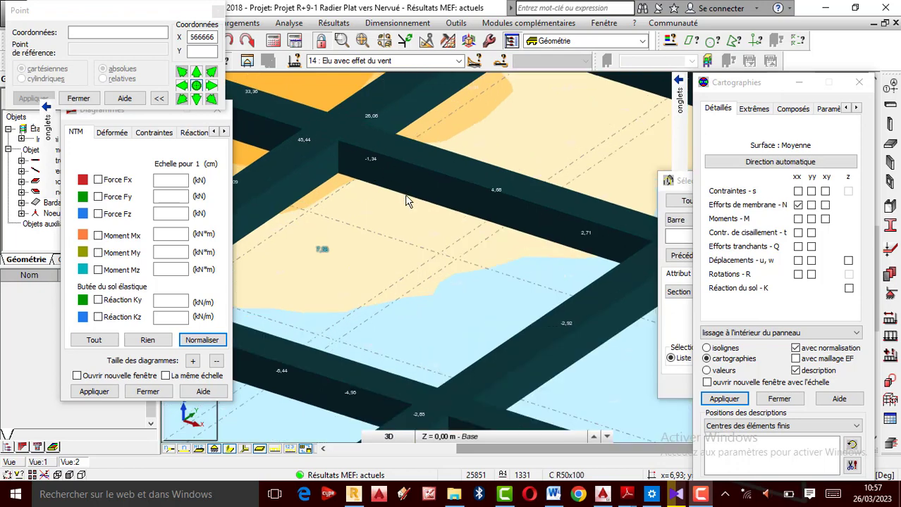
scroll(407, 215, down, 1)
scroll(315, 175, up, 1)
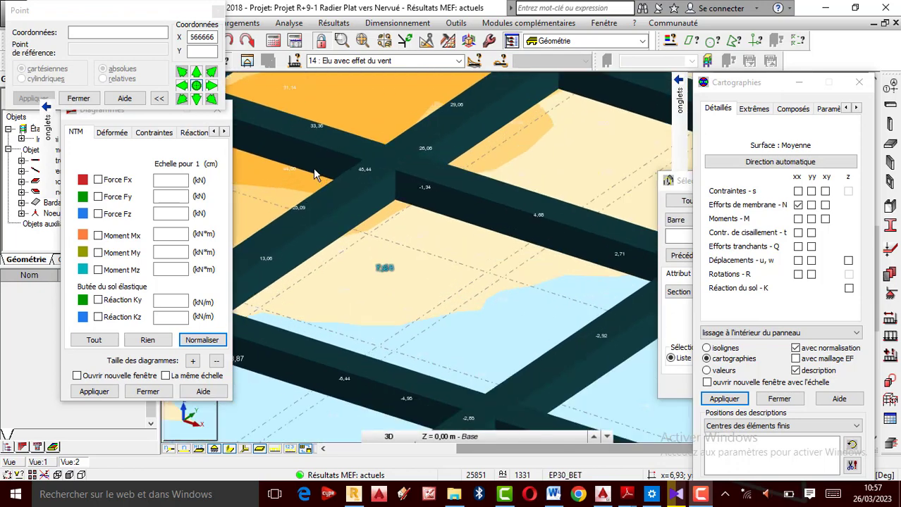
scroll(325, 215, down, 1)
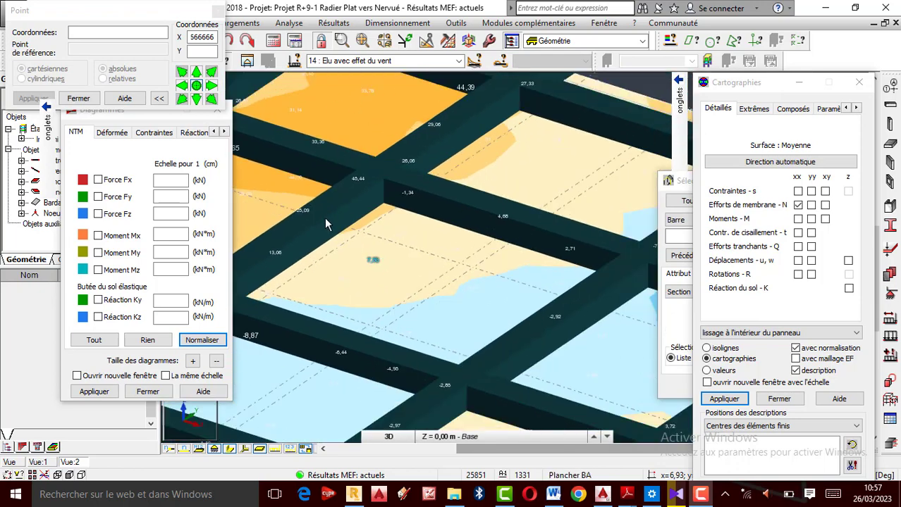
scroll(410, 233, down, 1)
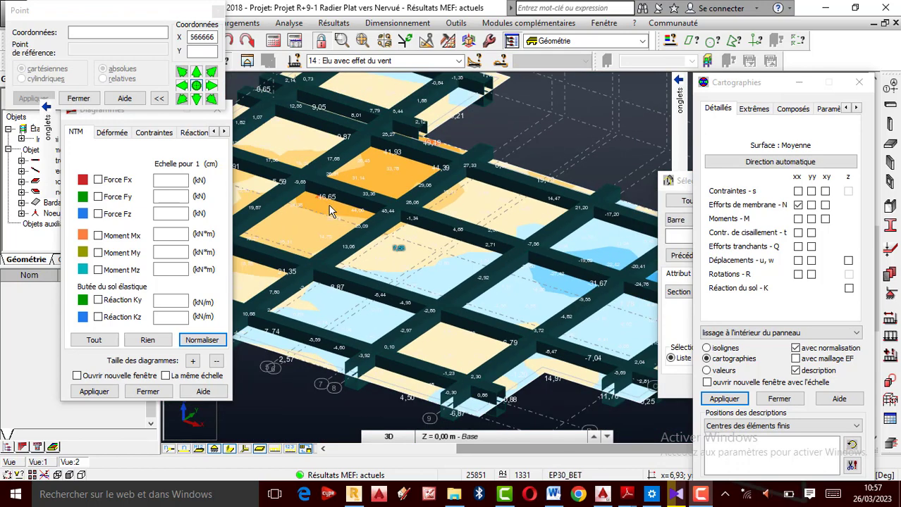
scroll(328, 208, up, 2)
scroll(280, 187, up, 3)
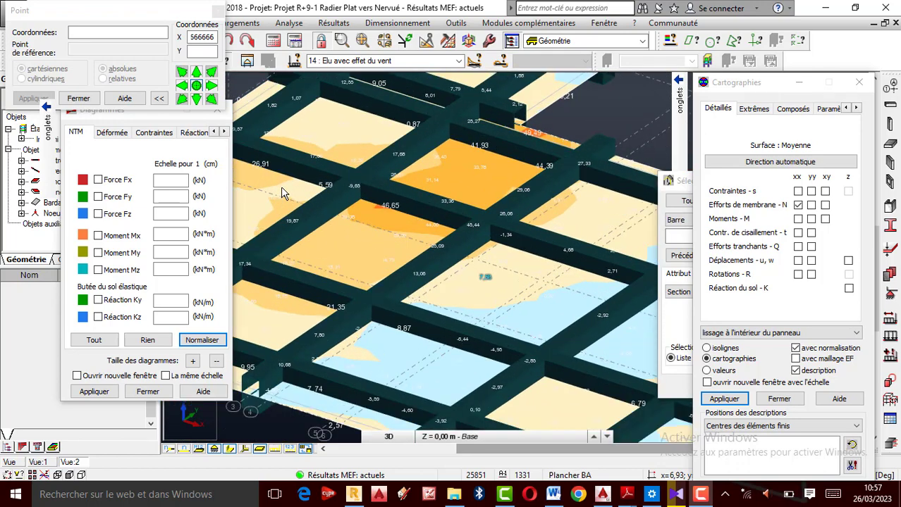
scroll(387, 219, down, 1)
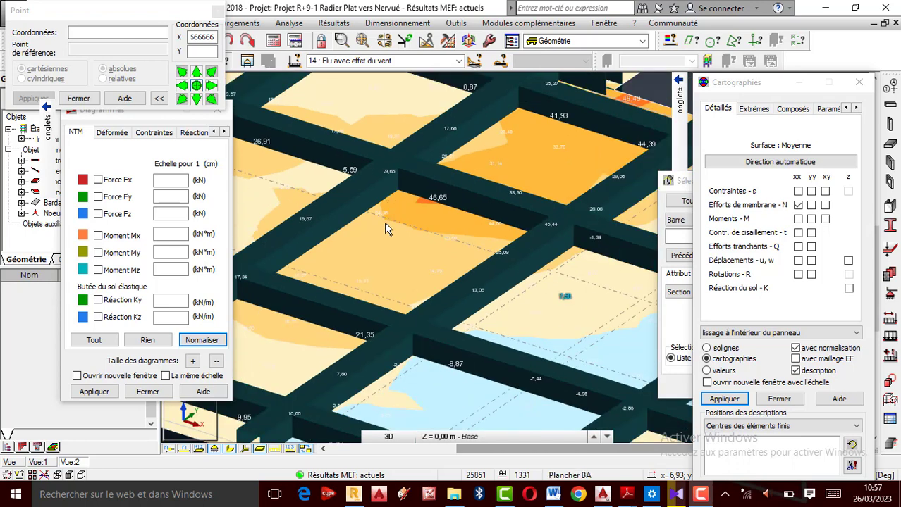
Inspect the membrane force values around the rib intersection beside the raft panel with the red peak zone.
scroll(387, 229, up, 2)
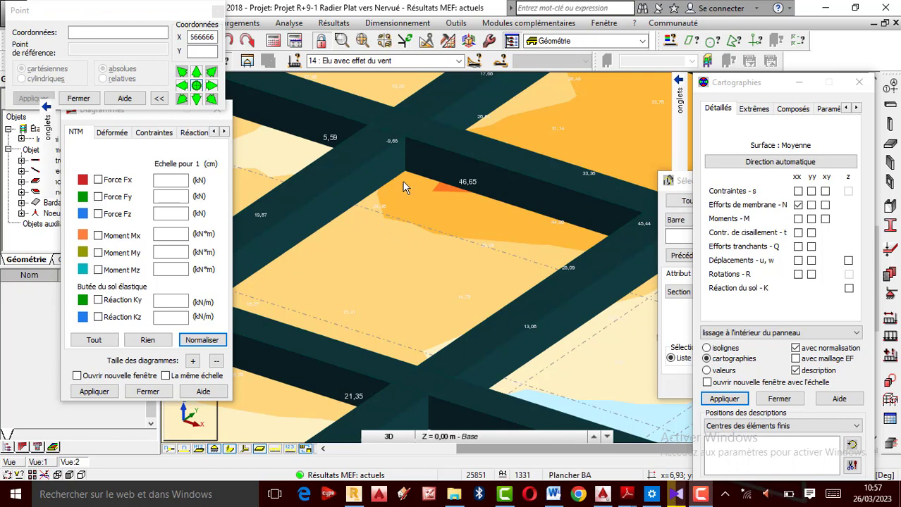
scroll(405, 187, up, 2)
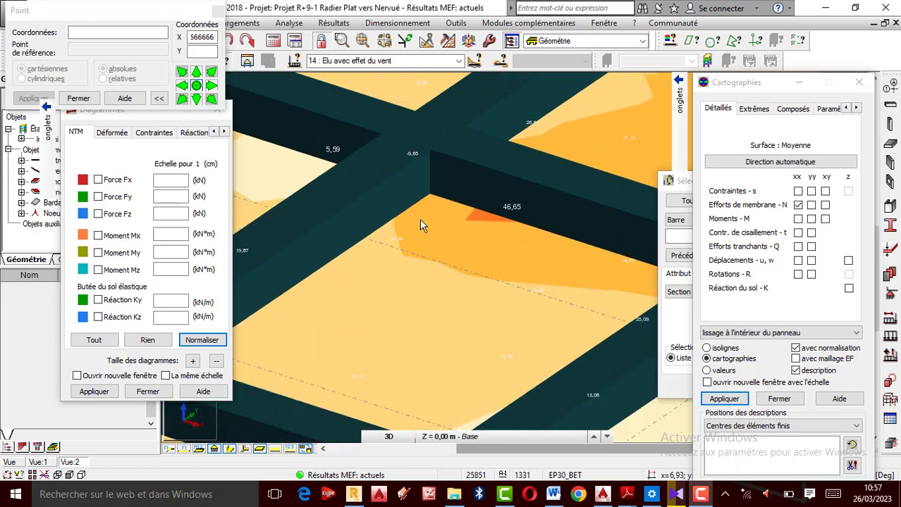
scroll(419, 220, down, 1)
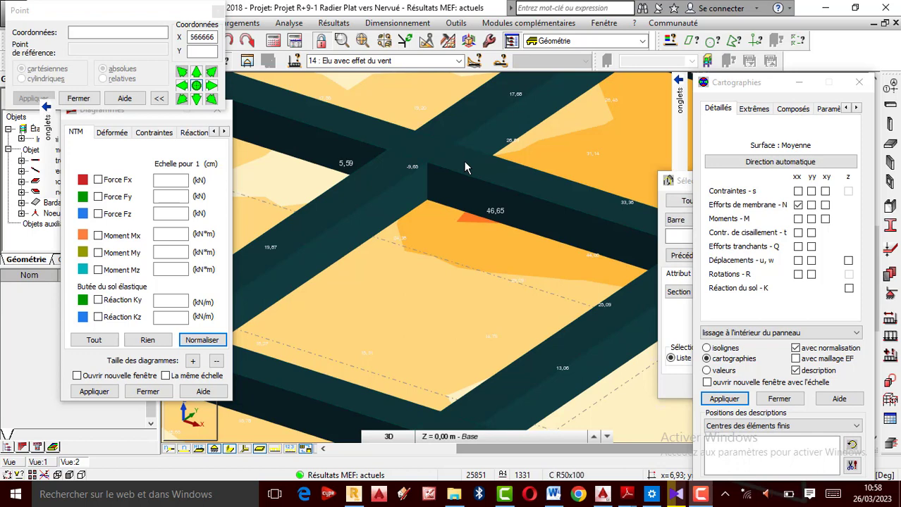
scroll(406, 144, up, 1)
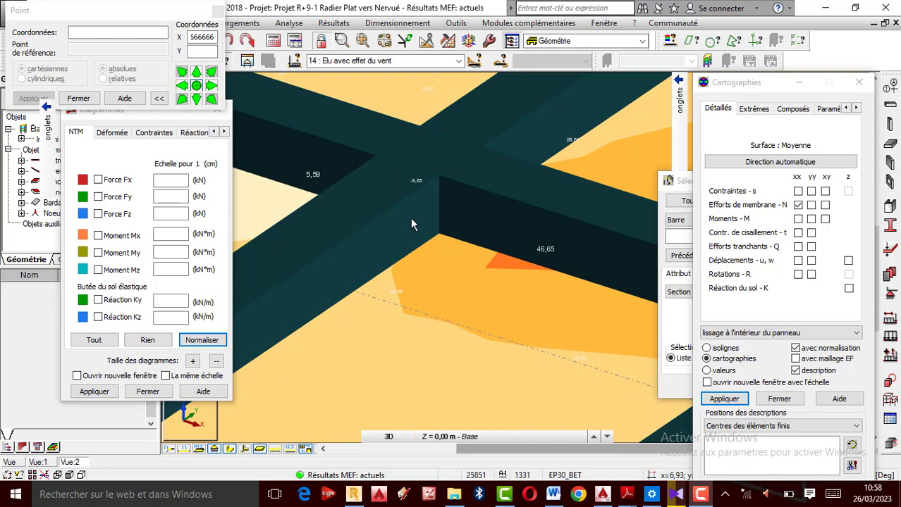
scroll(410, 218, down, 1)
scroll(404, 149, up, 2)
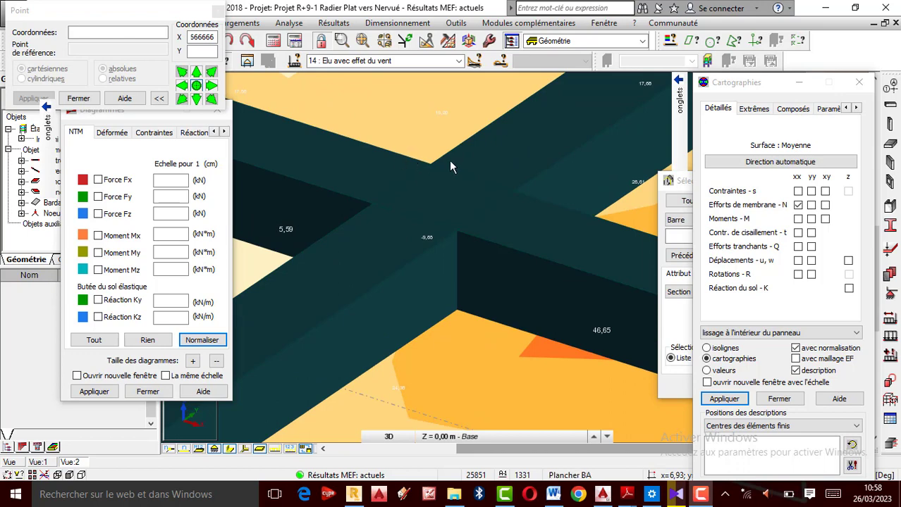
scroll(450, 162, up, 2)
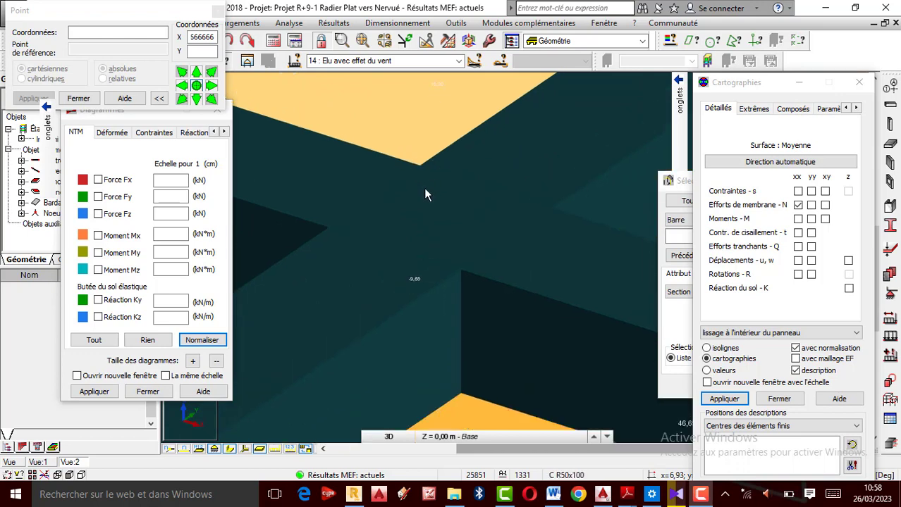
scroll(425, 189, down, 2)
scroll(441, 140, up, 1)
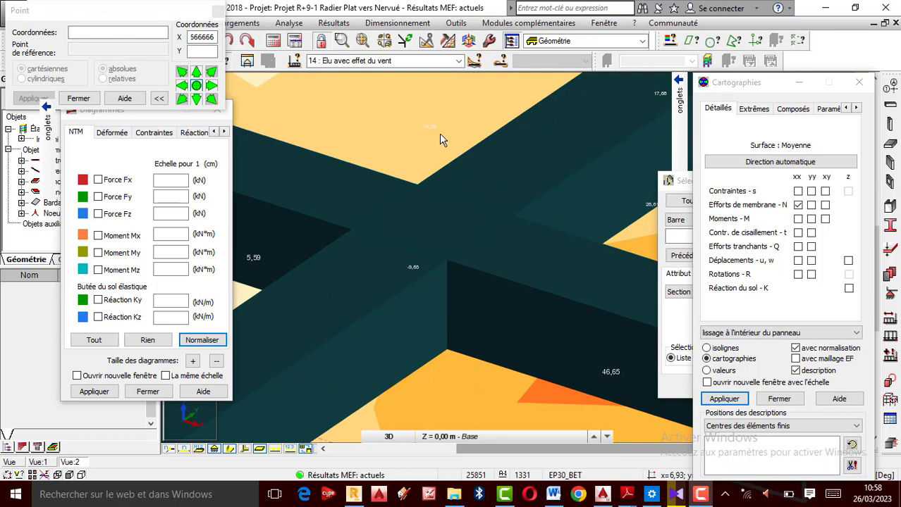
scroll(475, 199, down, 2)
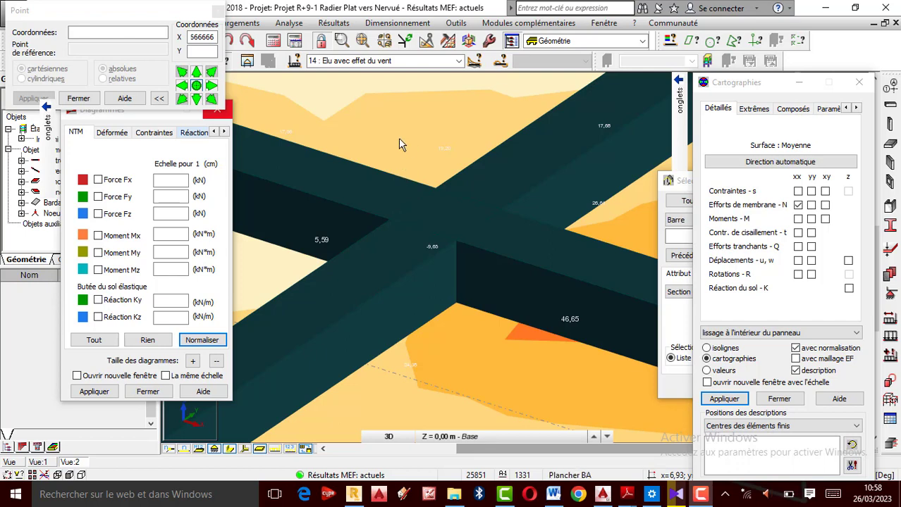
scroll(373, 202, down, 1)
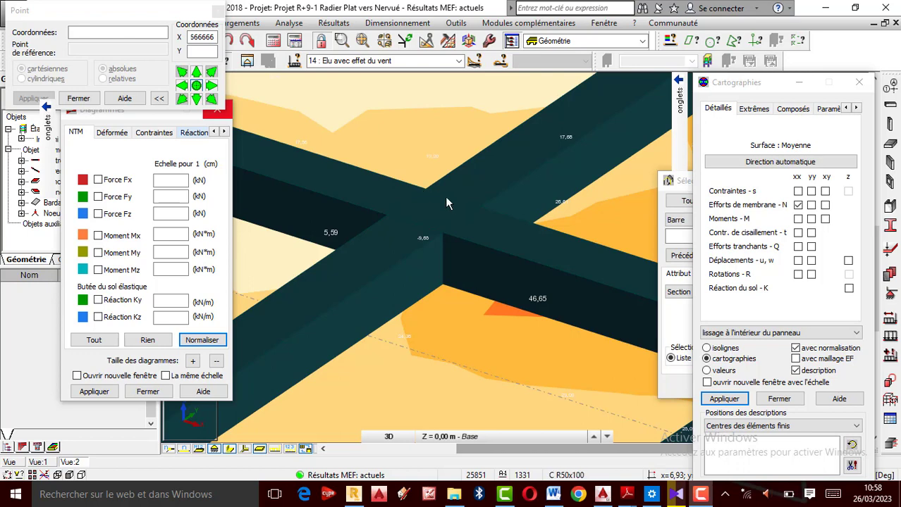
scroll(448, 199, down, 3)
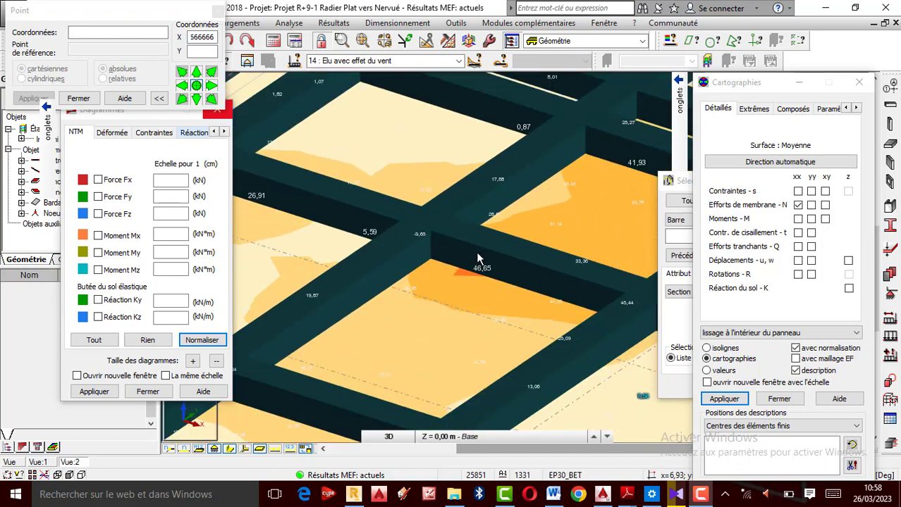
scroll(477, 260, down, 2)
scroll(487, 281, up, 3)
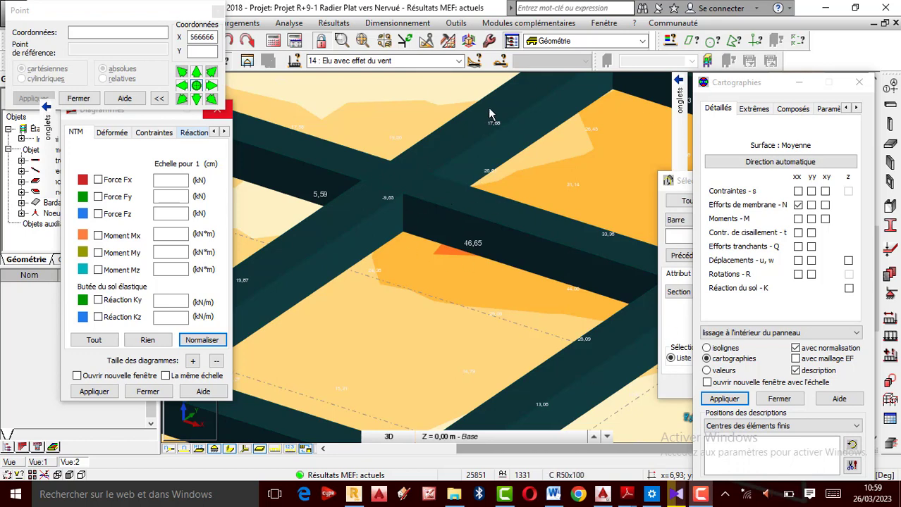
scroll(338, 139, down, 2)
scroll(374, 213, down, 1)
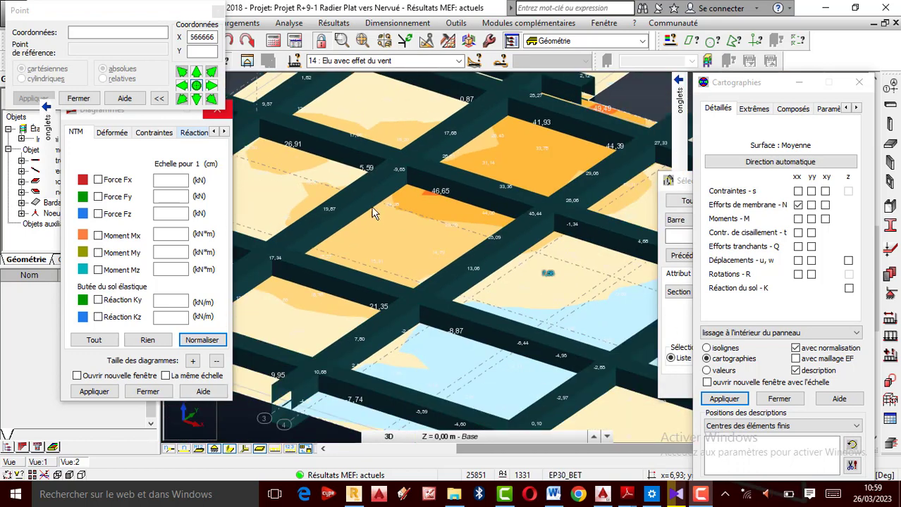
scroll(415, 213, up, 2)
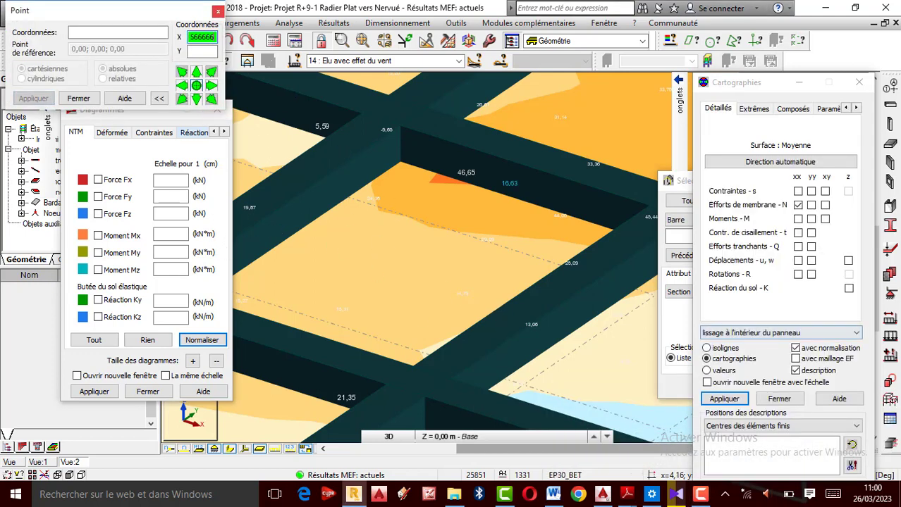
Close the Point coordinates window and remove the xx membrane force map from the raft.
click(218, 11)
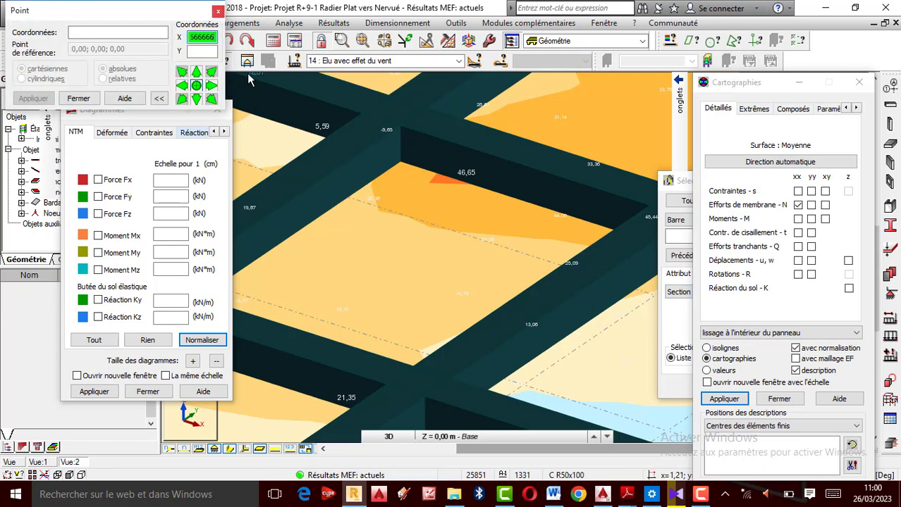
click(218, 11)
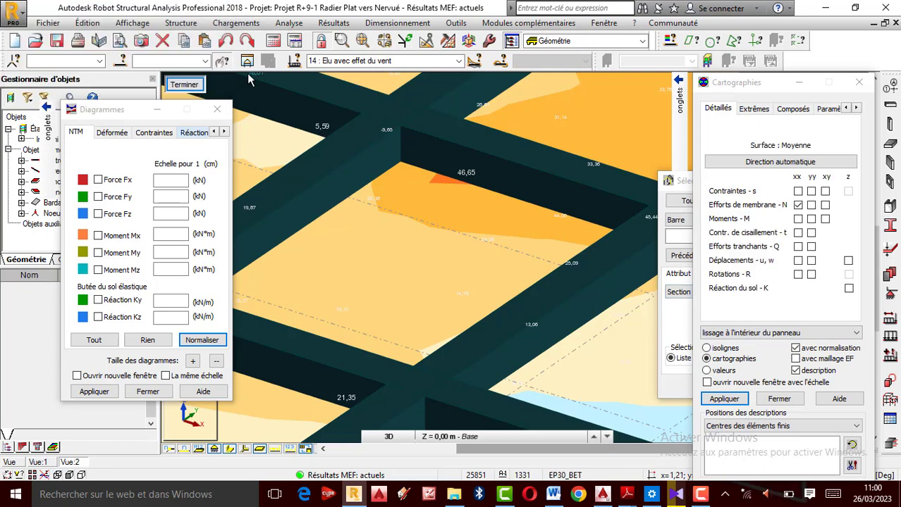
click(798, 205)
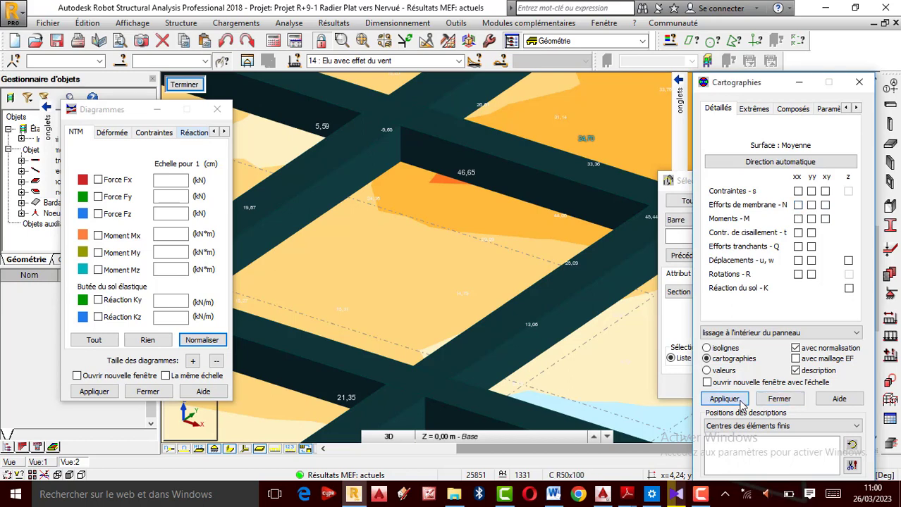
click(740, 402)
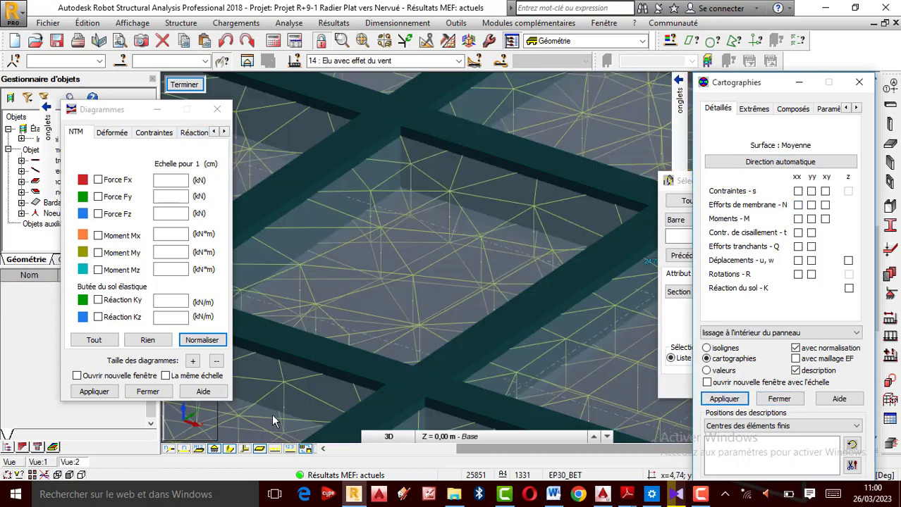
Close the Diagrammes, Cartographies and selection dialogs to clear the raft view.
click(217, 109)
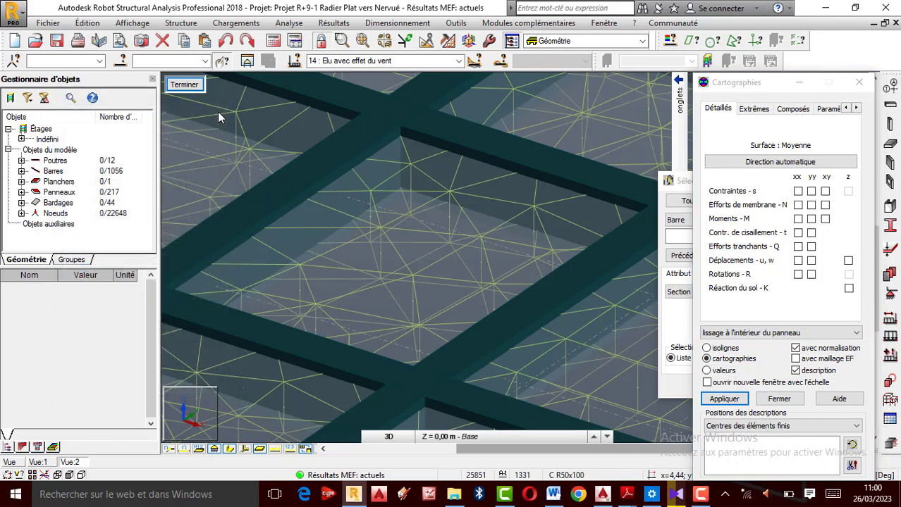
click(858, 82)
click(544, 181)
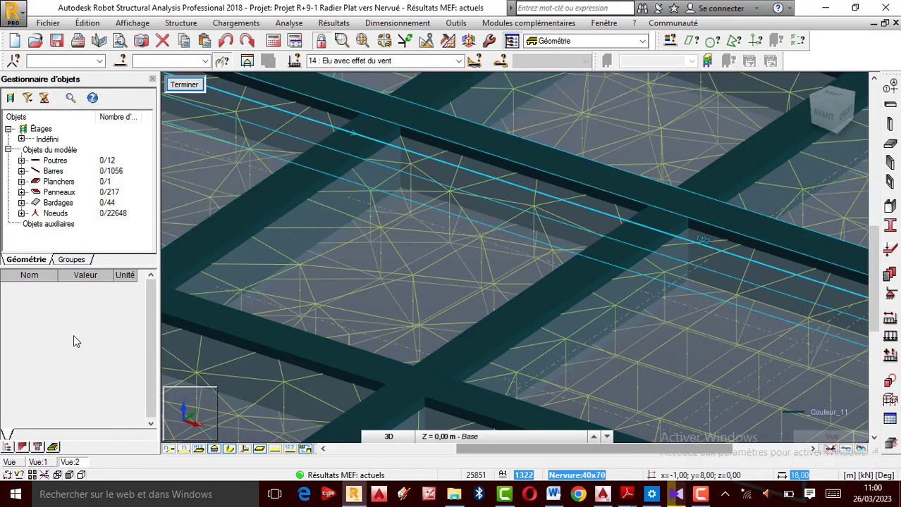
Switch from the isolated raft to the 3D view of the complete multi-storey building.
click(9, 462)
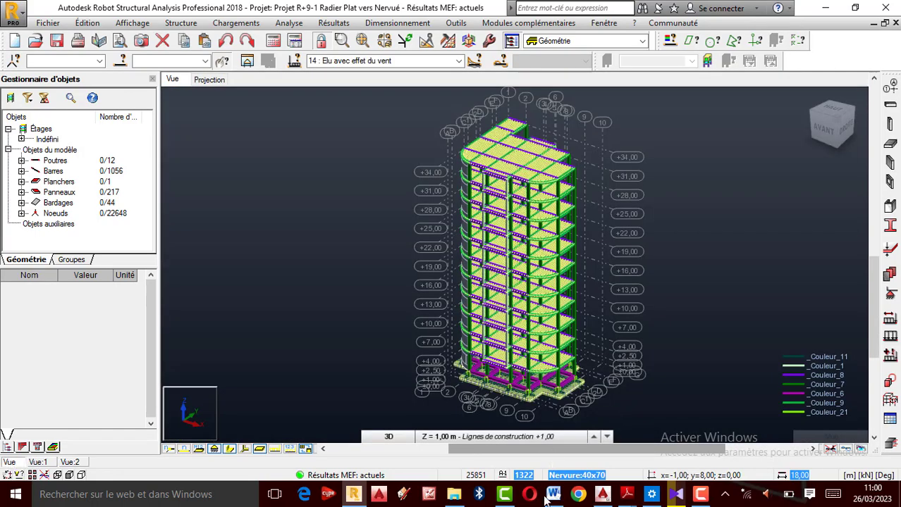
click(572, 437)
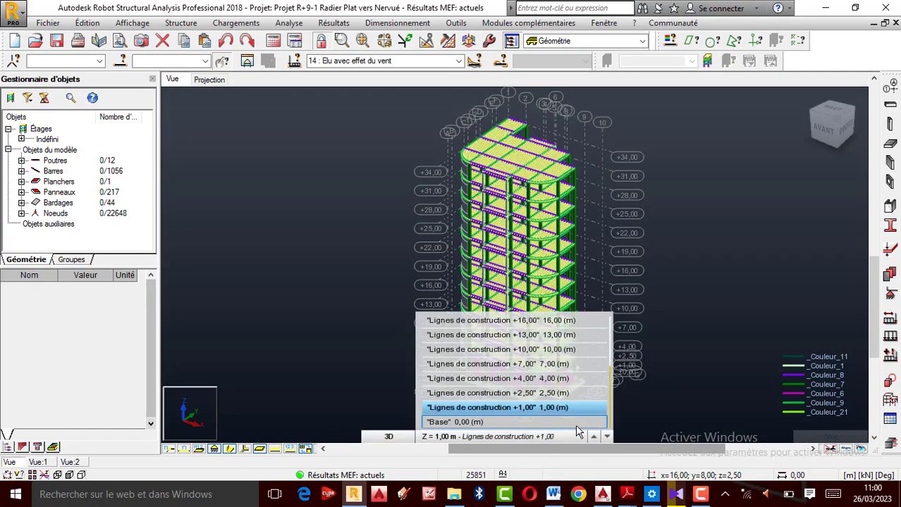
scroll(581, 331, up, 2)
scroll(497, 286, down, 1)
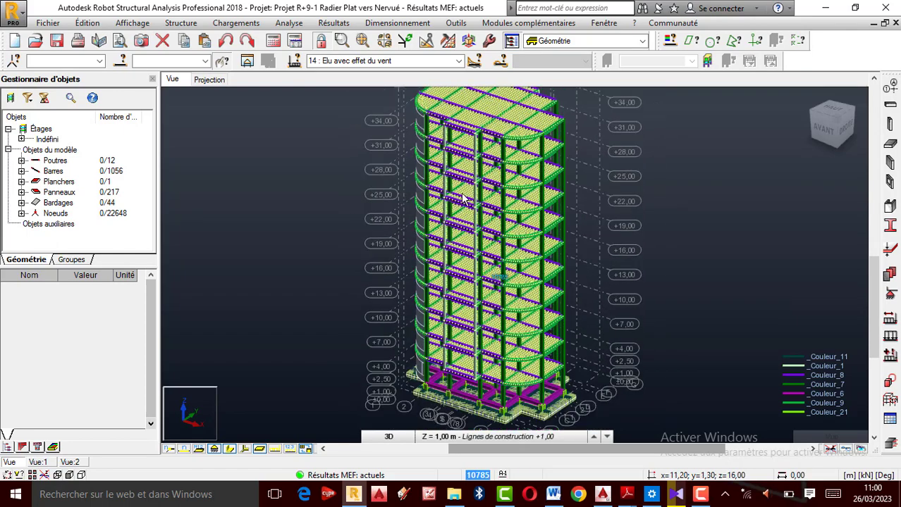
Choose load case 14 : Elu avec effet du vent and display its loads on the building model.
click(458, 60)
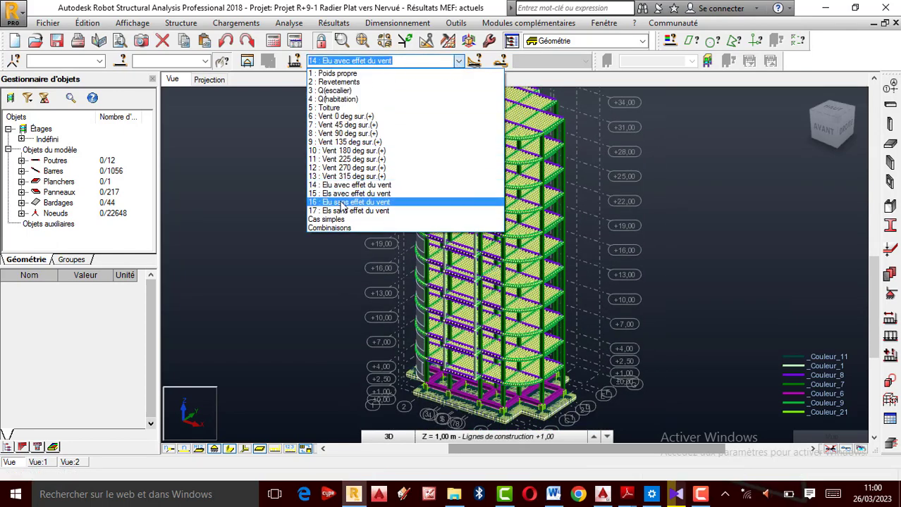
click(352, 186)
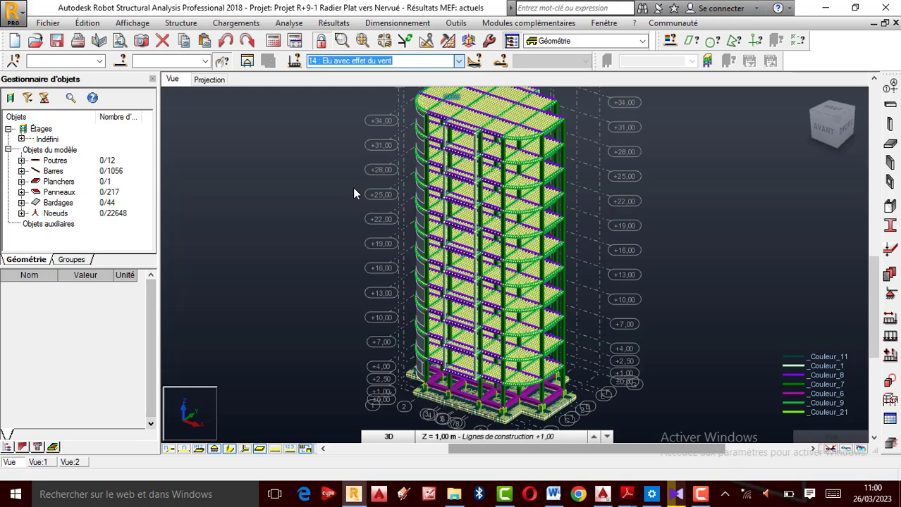
click(288, 452)
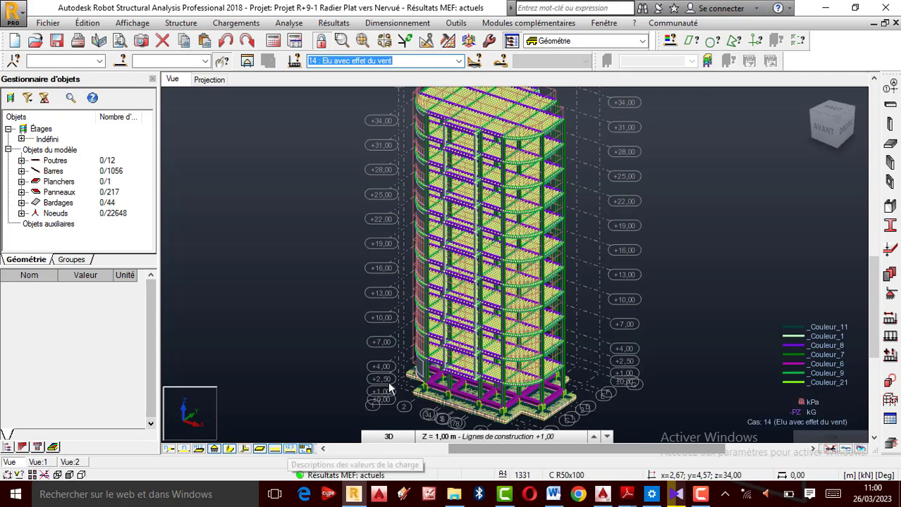
scroll(543, 406, up, 2)
scroll(543, 406, up, 3)
scroll(498, 400, down, 4)
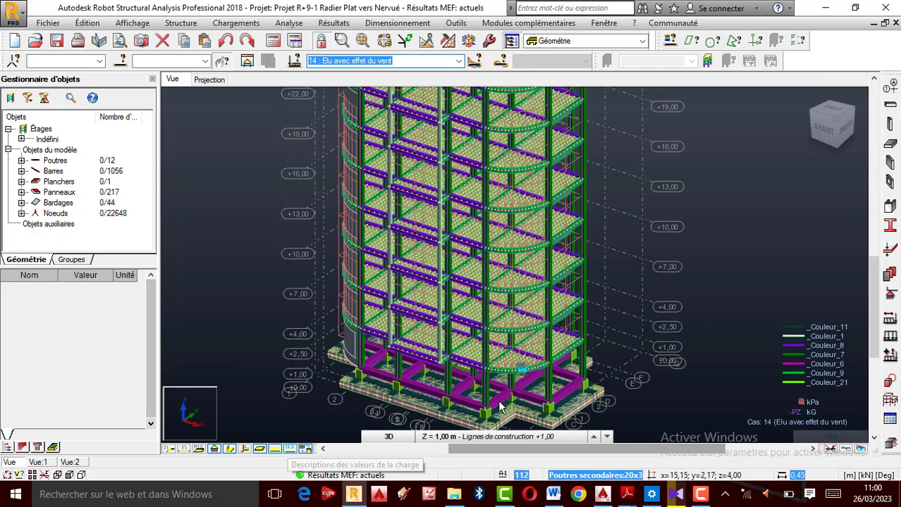
scroll(486, 412, up, 5)
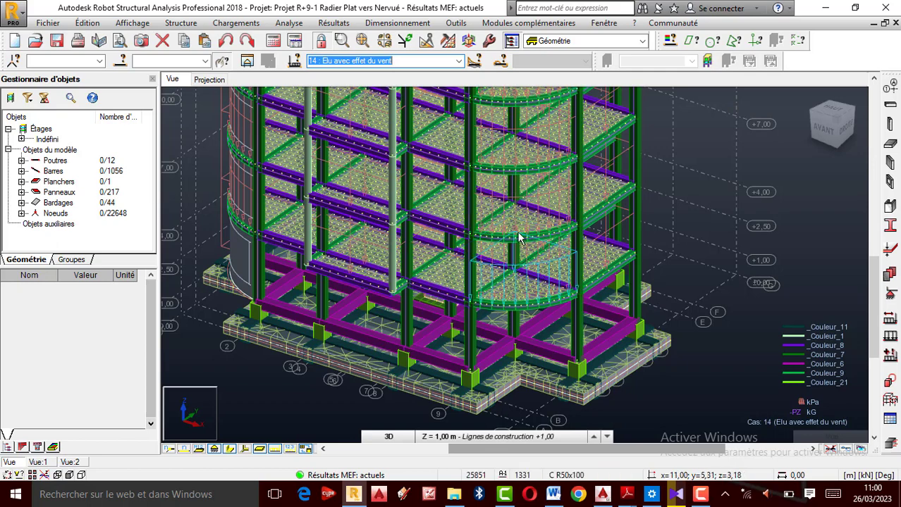
scroll(501, 197, up, 2)
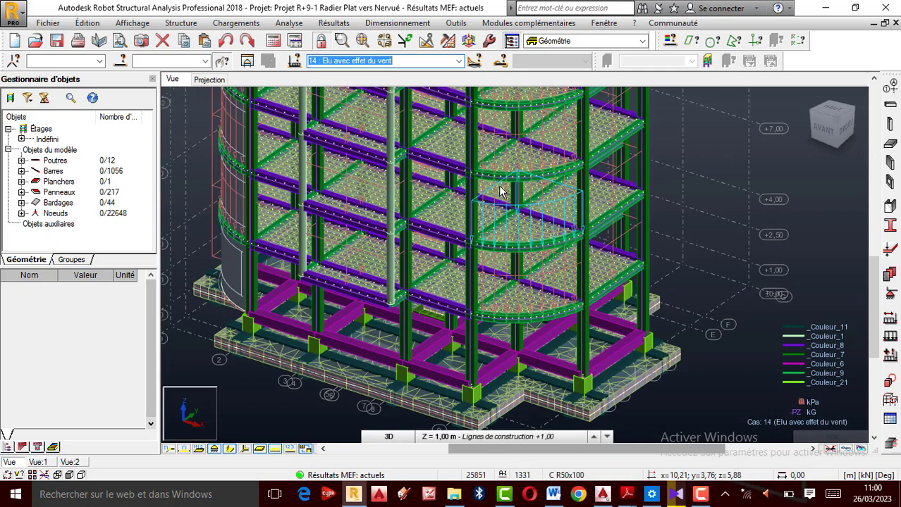
Select the raft floor panel in the building model by its thickness attribute, Radier Plat:50cm.
click(670, 41)
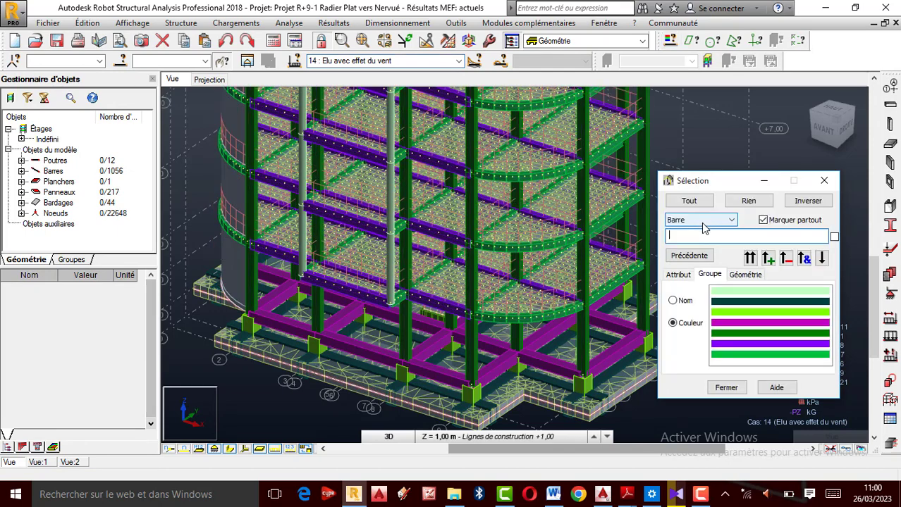
click(688, 221)
click(678, 267)
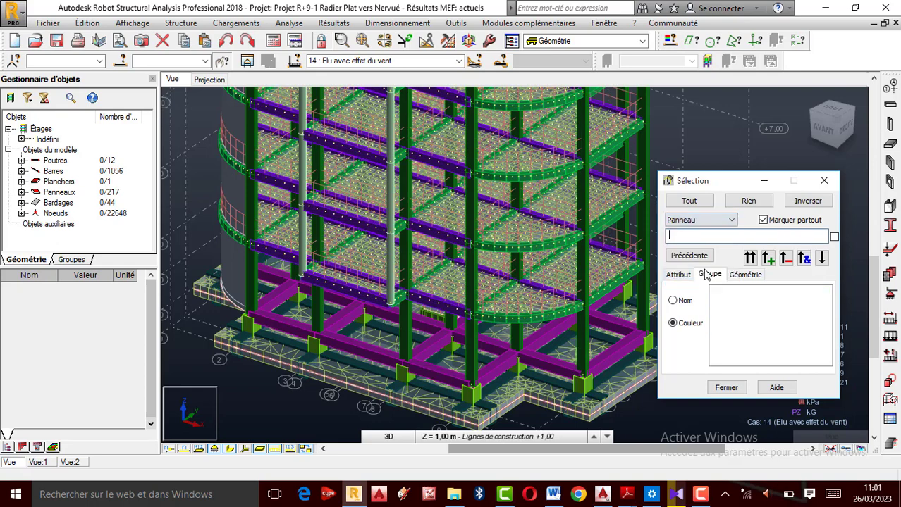
click(678, 275)
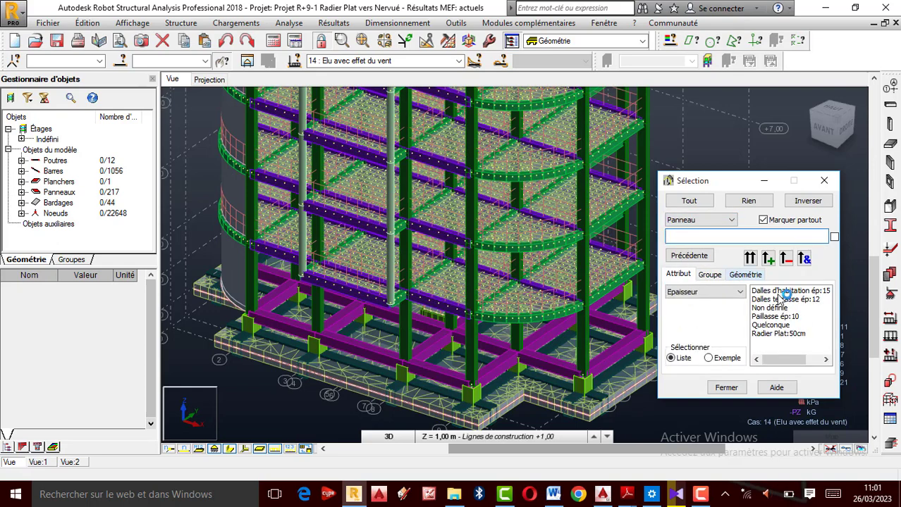
click(776, 334)
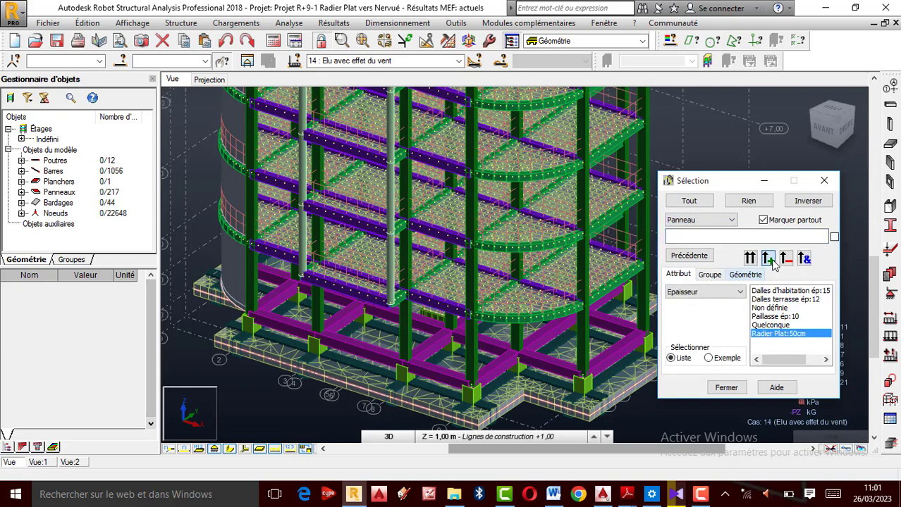
click(768, 258)
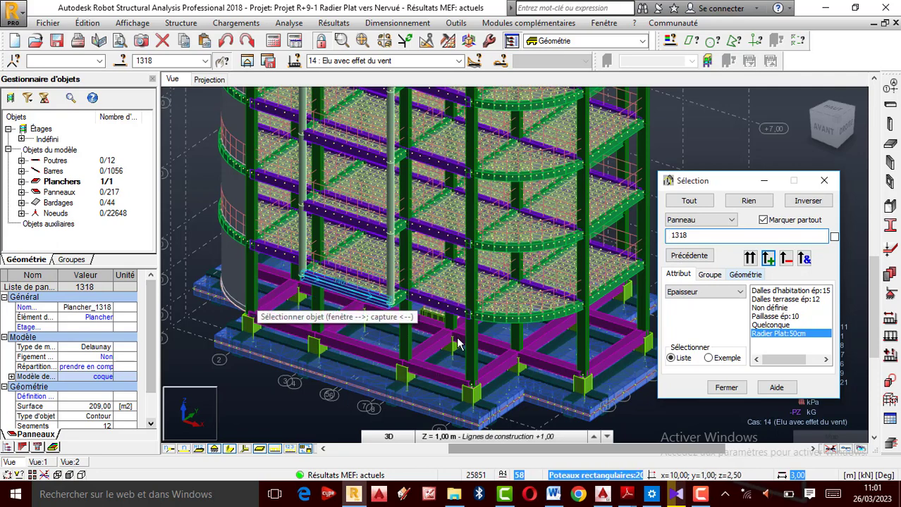
Start the theoretical slab/wall reinforcement parameters for the raft panel and open the Coque BA reinforcement type for editing.
scroll(433, 347, down, 1)
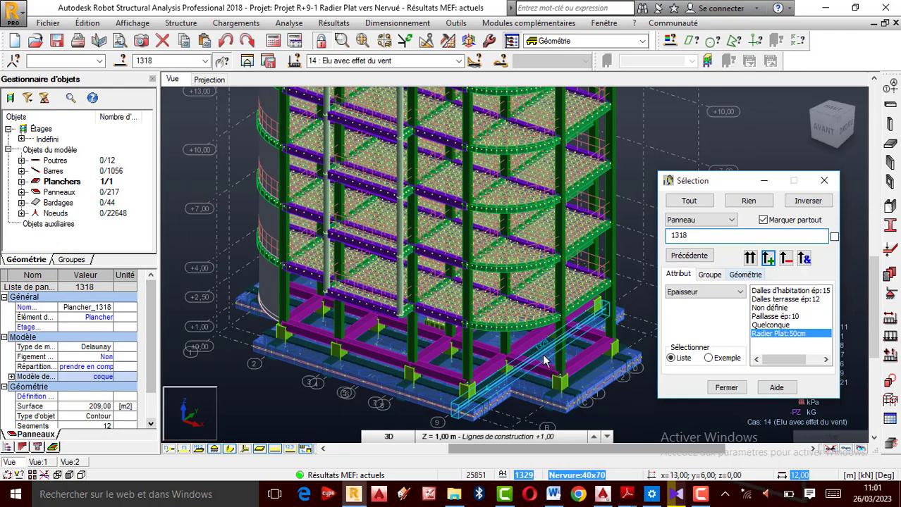
click(398, 23)
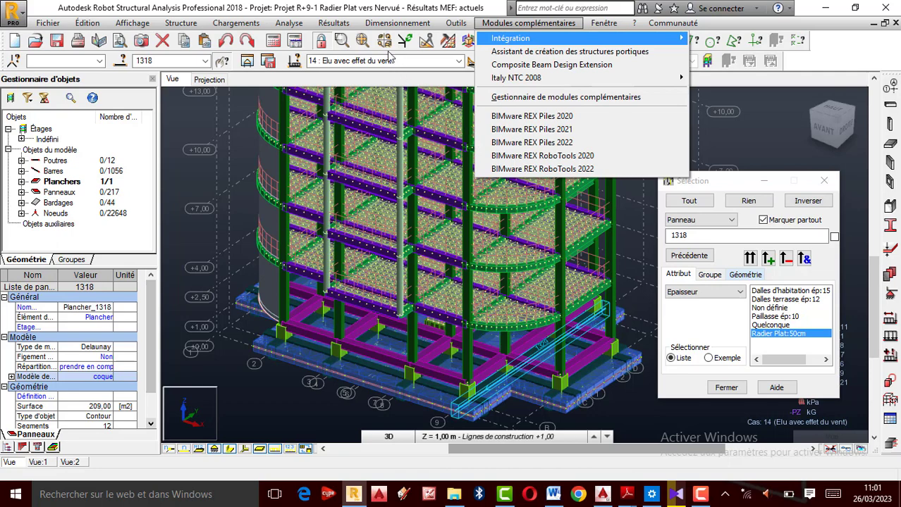
mouse_move(420, 156)
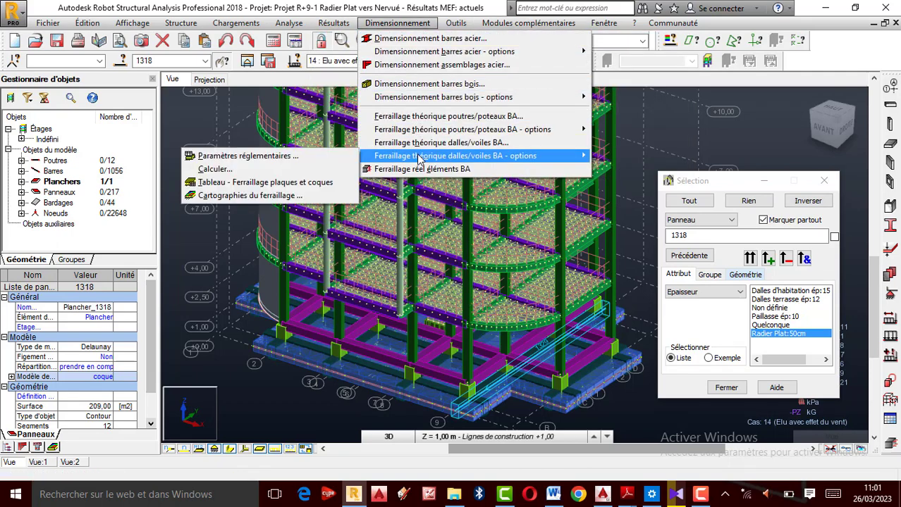
click(292, 163)
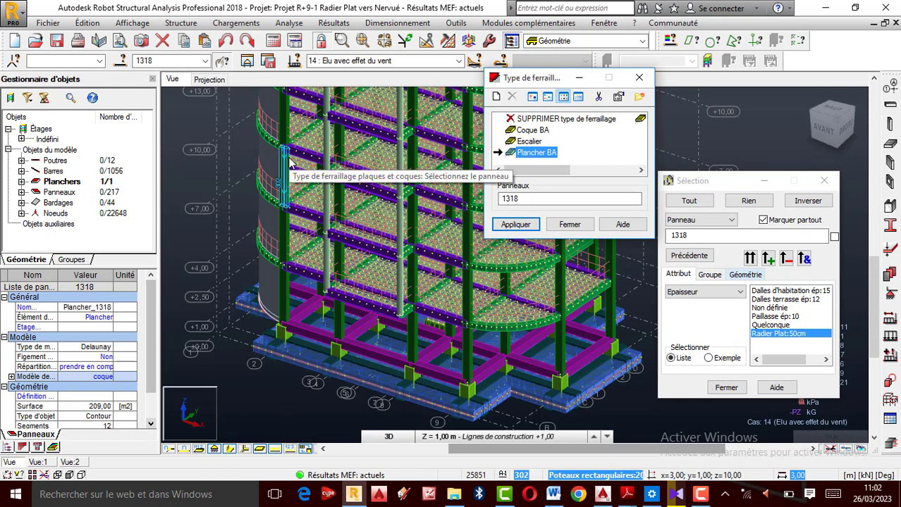
click(533, 133)
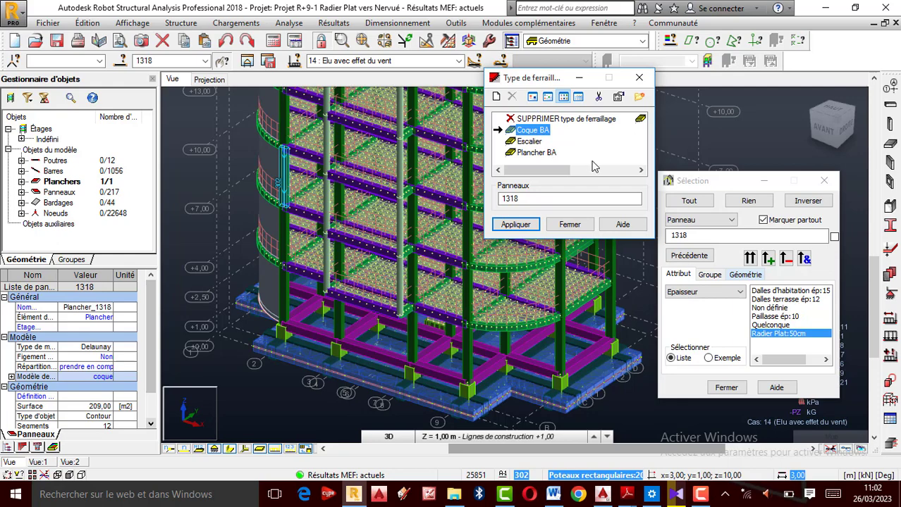
double_click(530, 134)
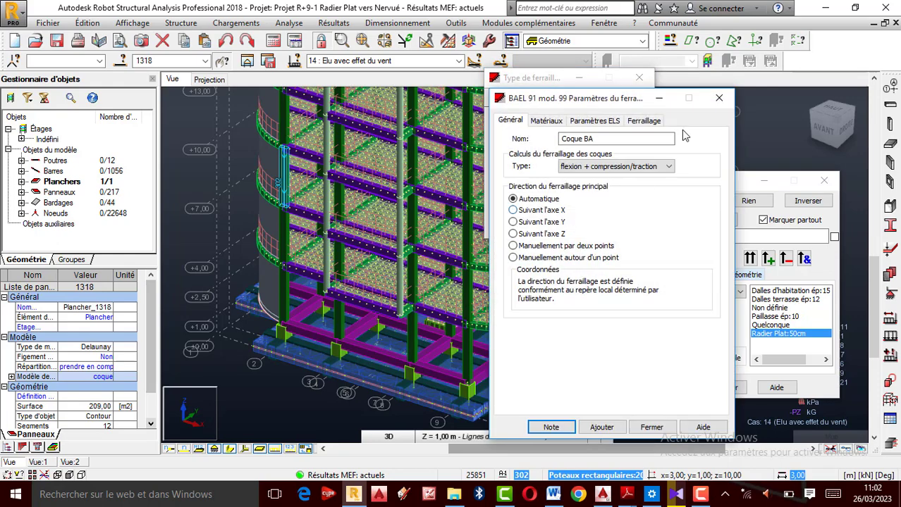
Set the shell reinforcement calculation type of Coque BA to flexion simple.
click(668, 166)
click(578, 194)
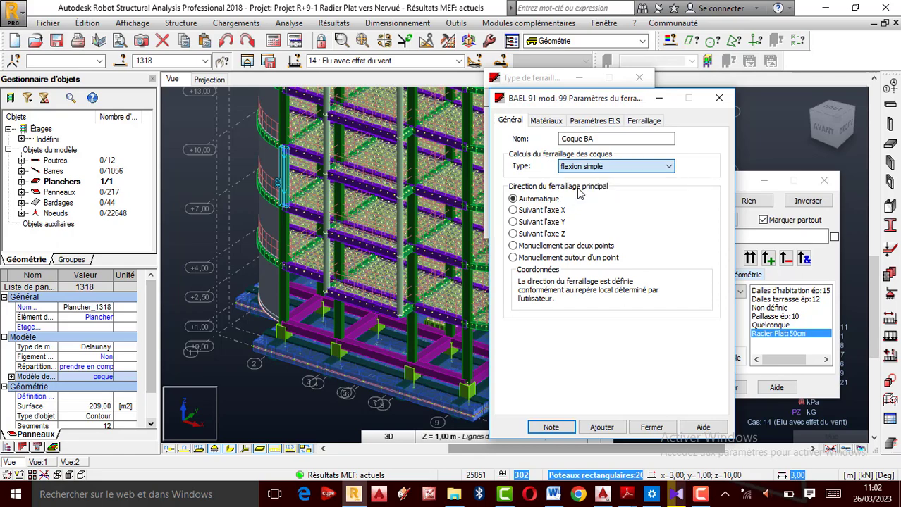
click(673, 169)
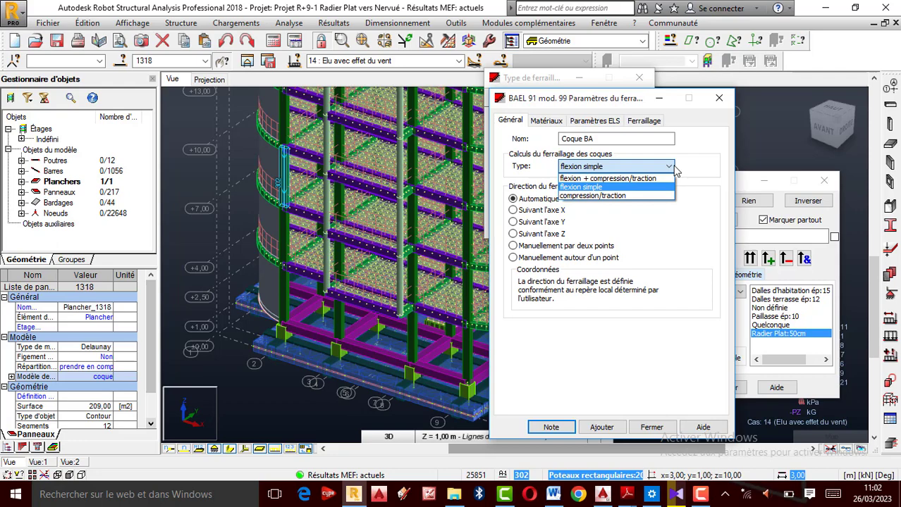
click(582, 188)
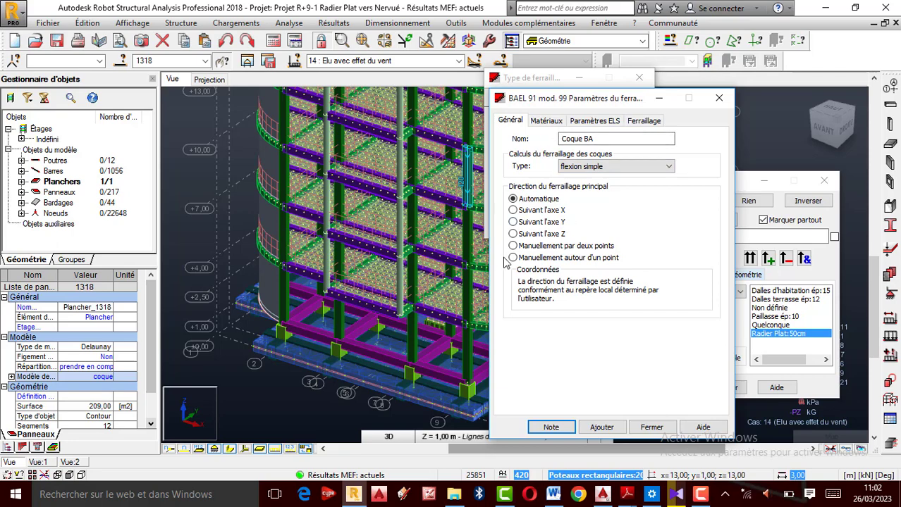
Detach the reinforcement materials from the structure model, choosing BETON25 concrete and HA 400 steel.
click(548, 123)
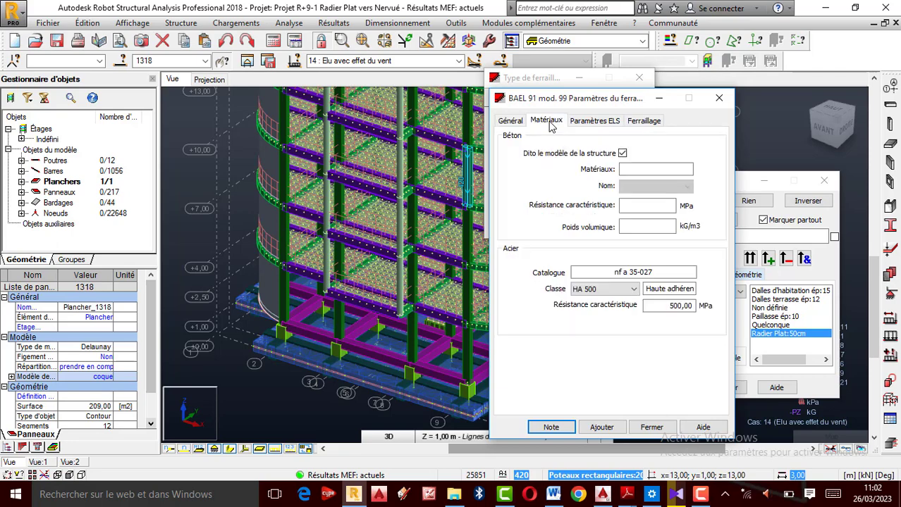
click(623, 152)
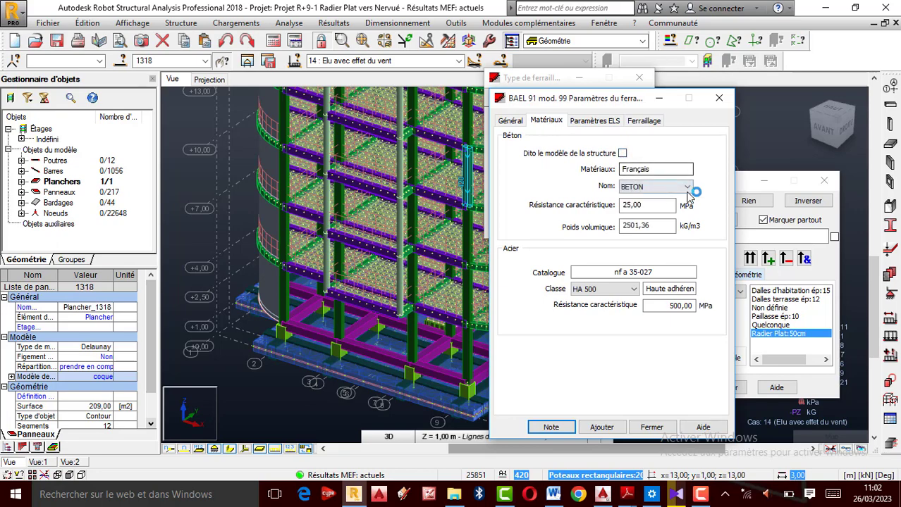
click(688, 187)
click(653, 212)
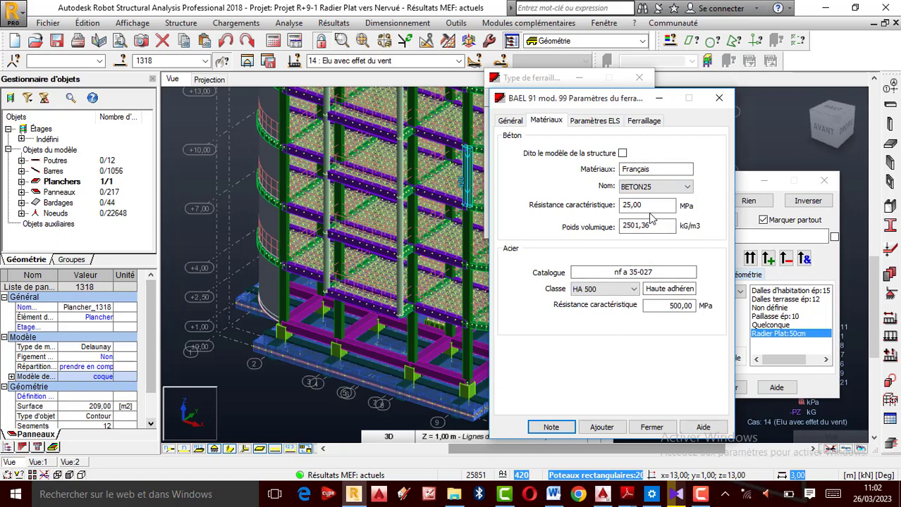
click(595, 289)
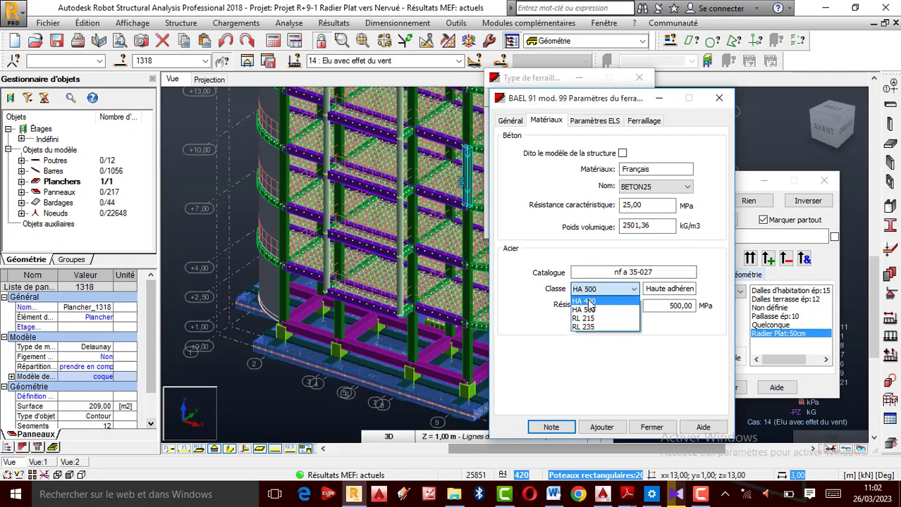
click(591, 301)
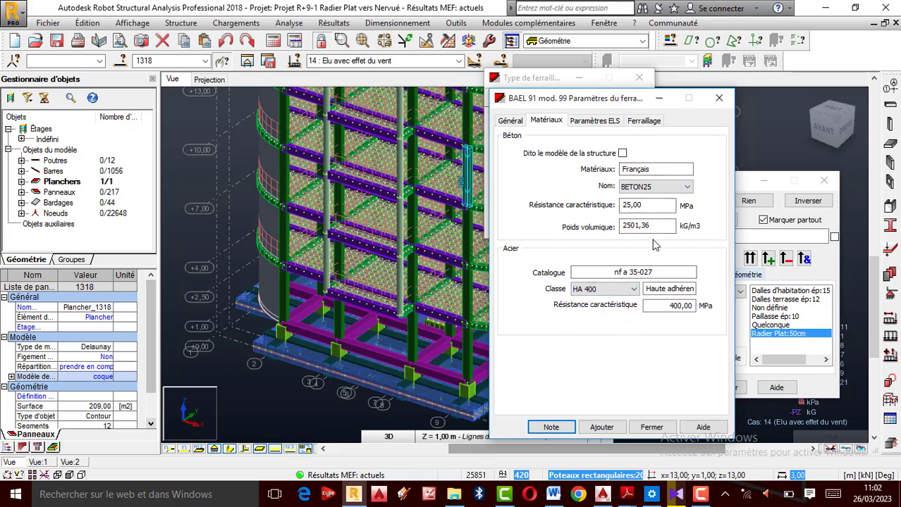
drag(651, 226, 633, 225)
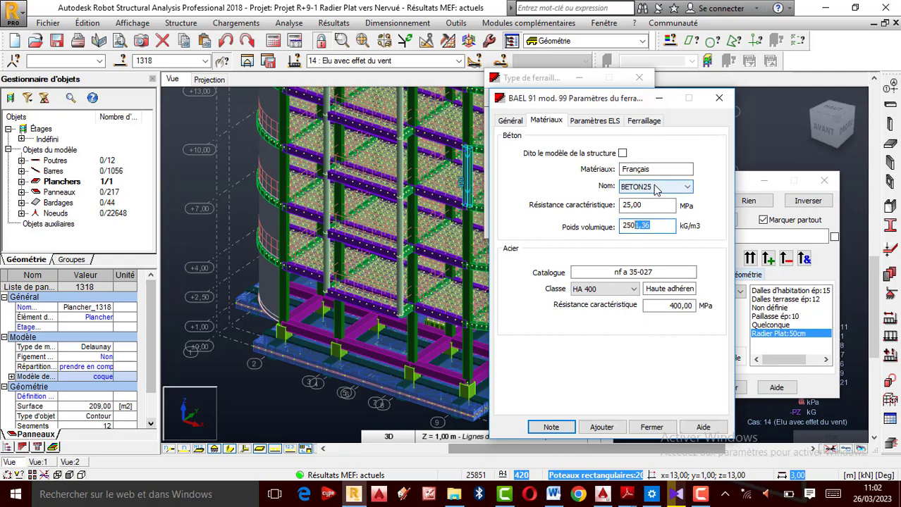
In the ELS parameters, set cracking to non préjudiciable for both the upper and lower faces.
click(589, 121)
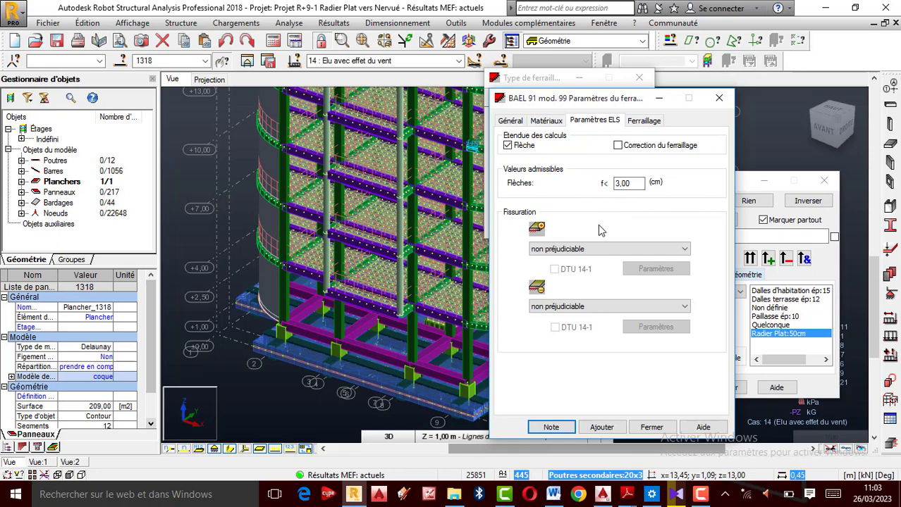
click(687, 250)
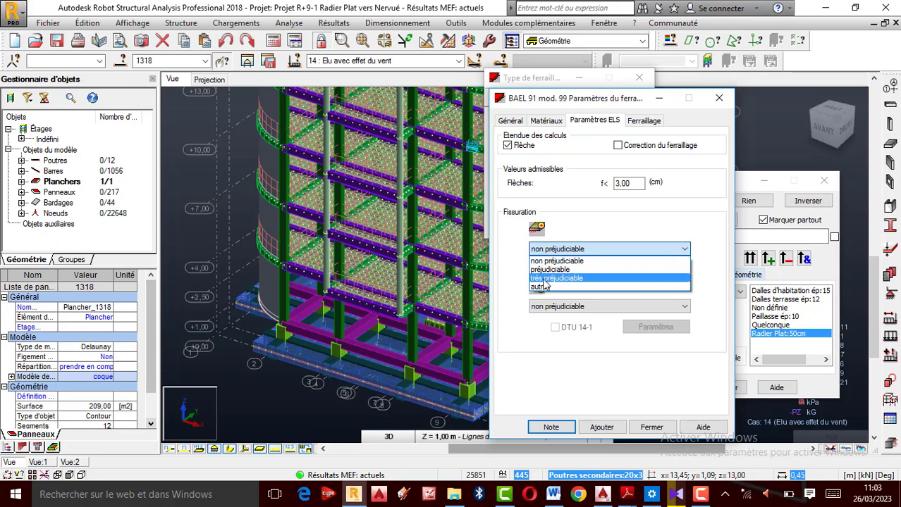
click(565, 253)
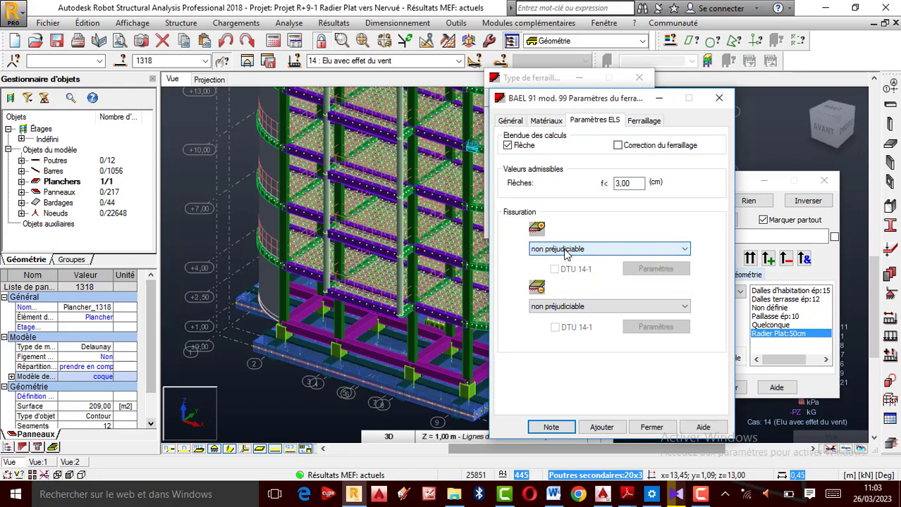
click(682, 307)
click(569, 320)
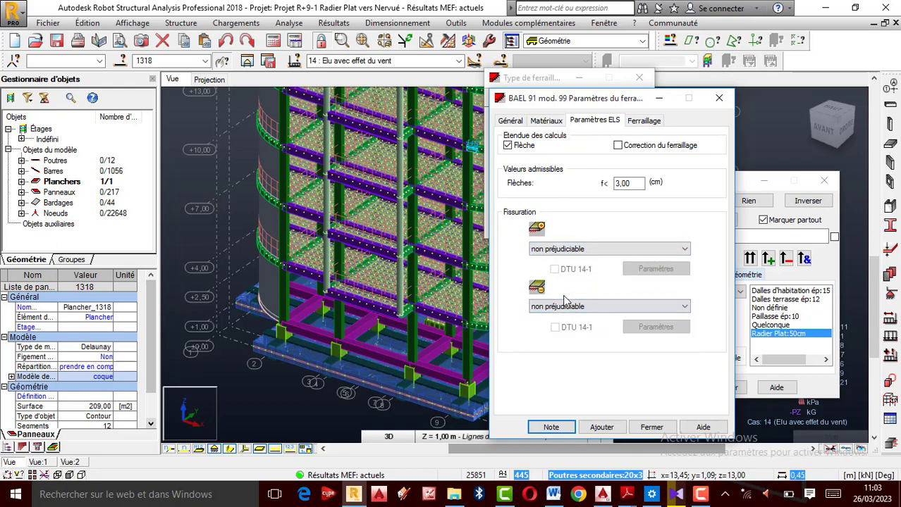
Choose 12 as the bar diameter d1 in the reinforcement settings of the Coque BA type.
click(651, 122)
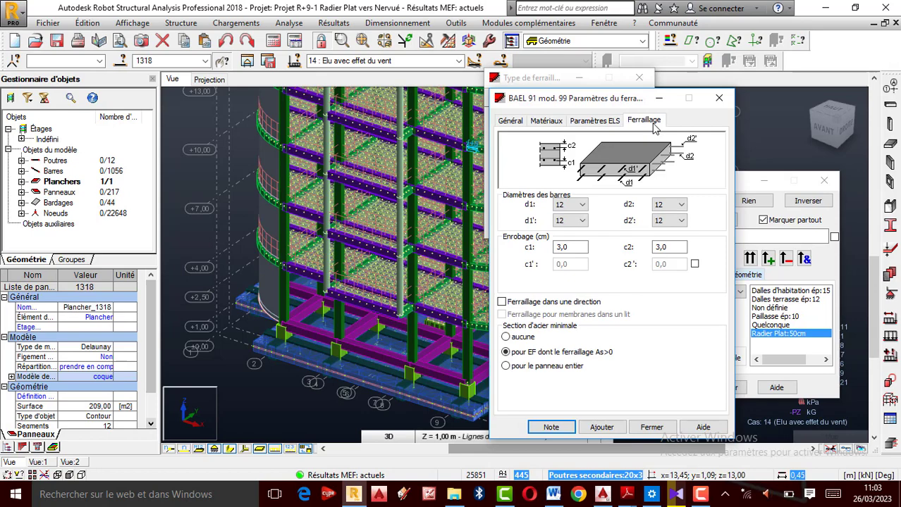
click(581, 205)
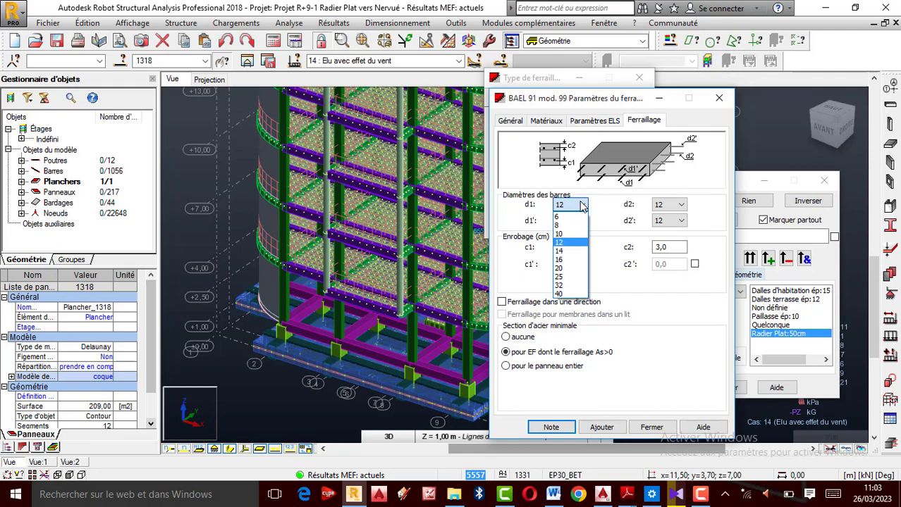
click(570, 243)
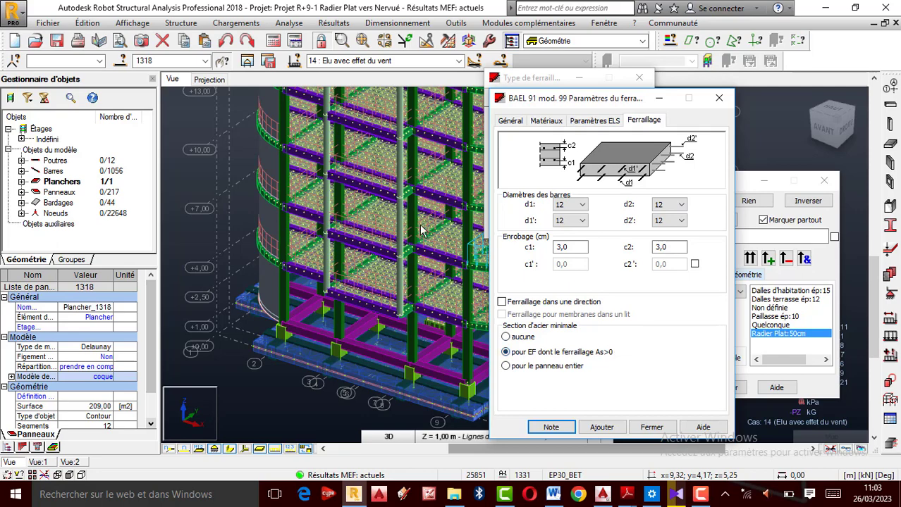
Try to add the modified reinforcement parameters under the default type name Coque BA.
click(600, 428)
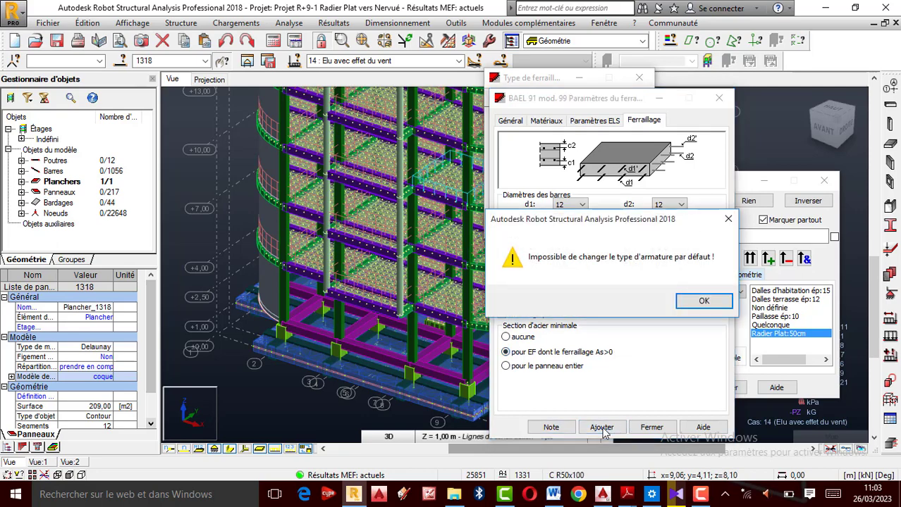
click(705, 302)
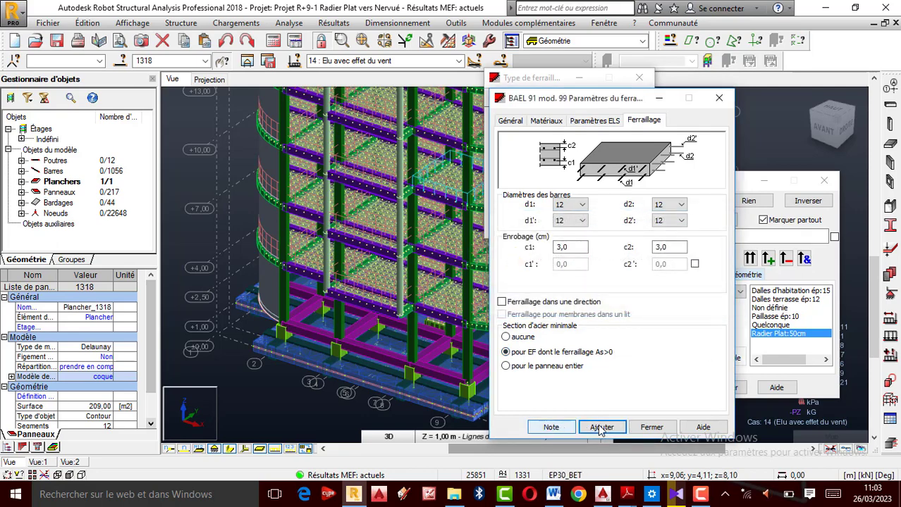
click(553, 427)
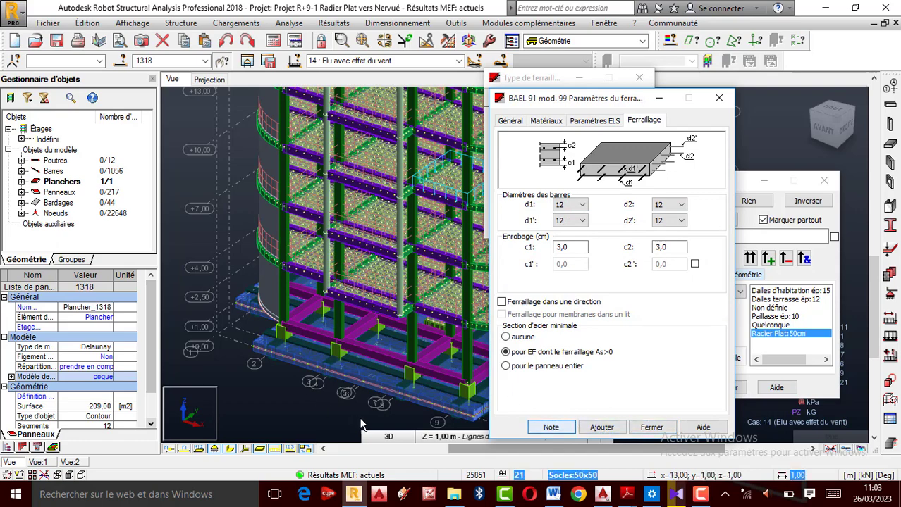
click(602, 428)
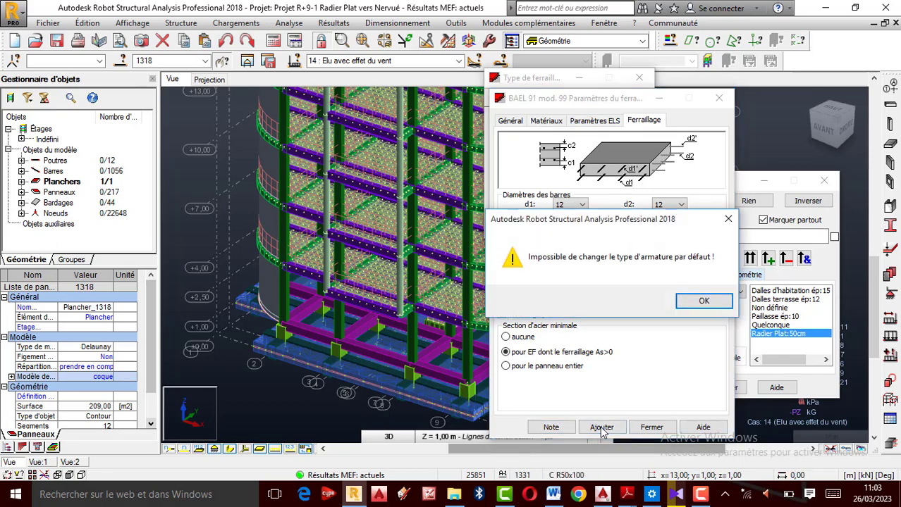
click(710, 302)
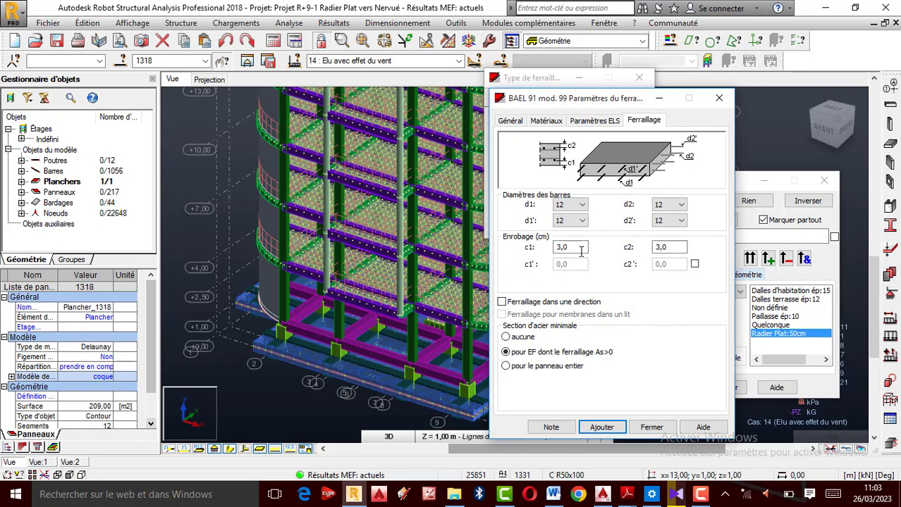
key(Return)
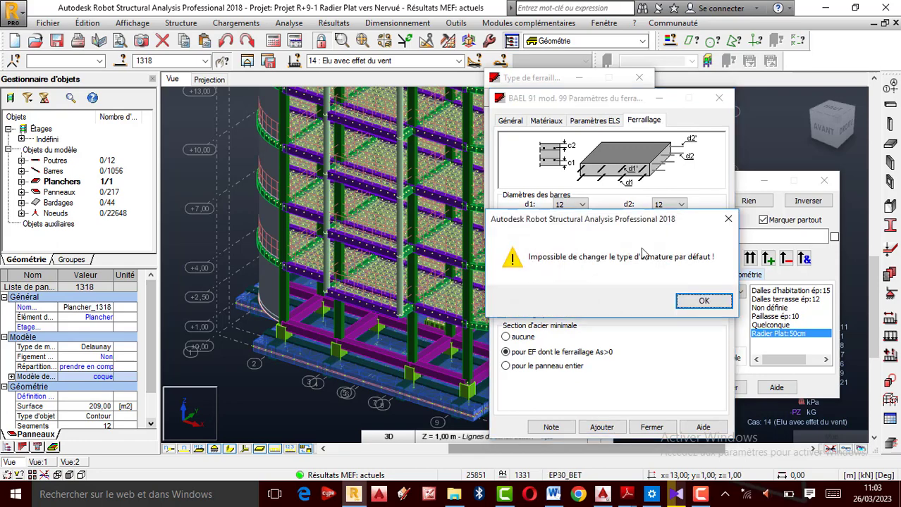
click(703, 302)
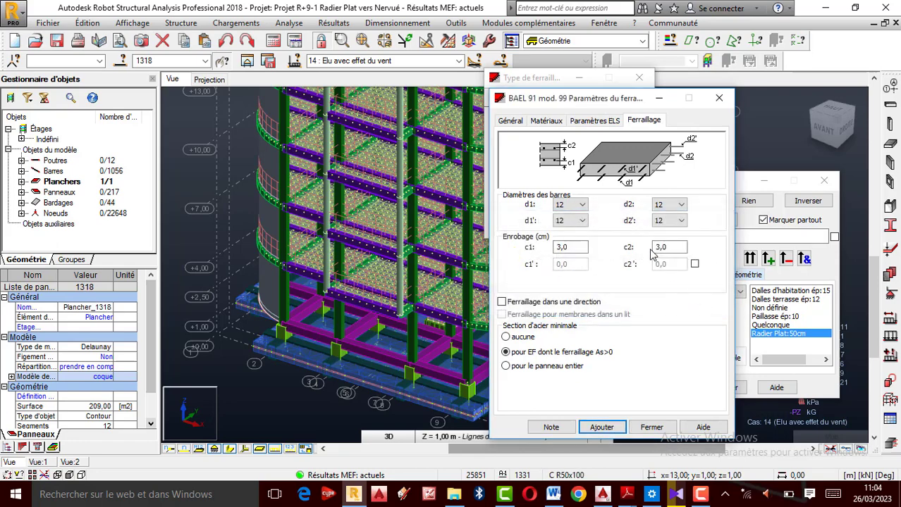
Check the general settings of the Coque BA reinforcement type and try once more to add it under the same name.
click(509, 121)
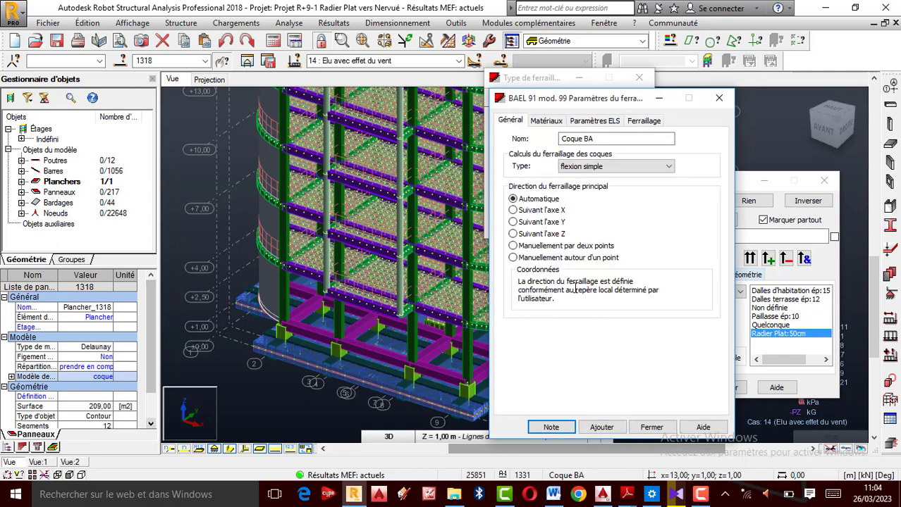
click(602, 427)
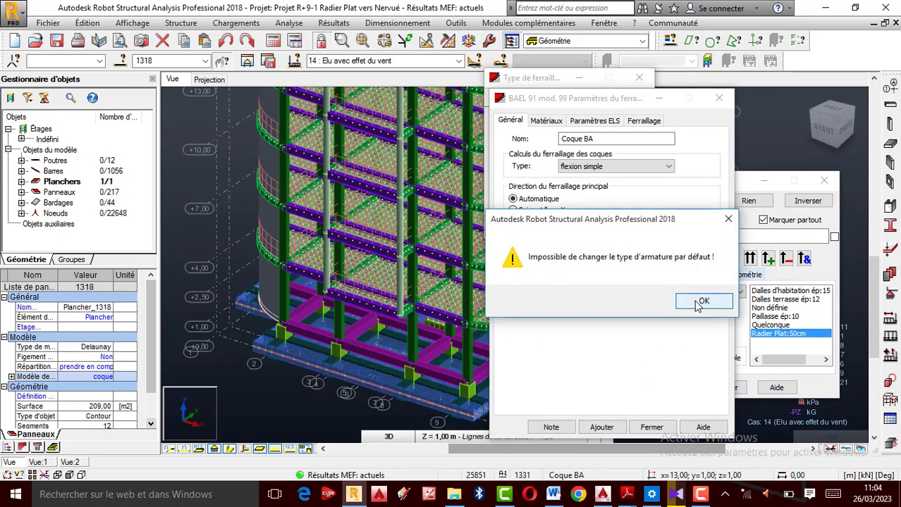
click(701, 302)
click(562, 424)
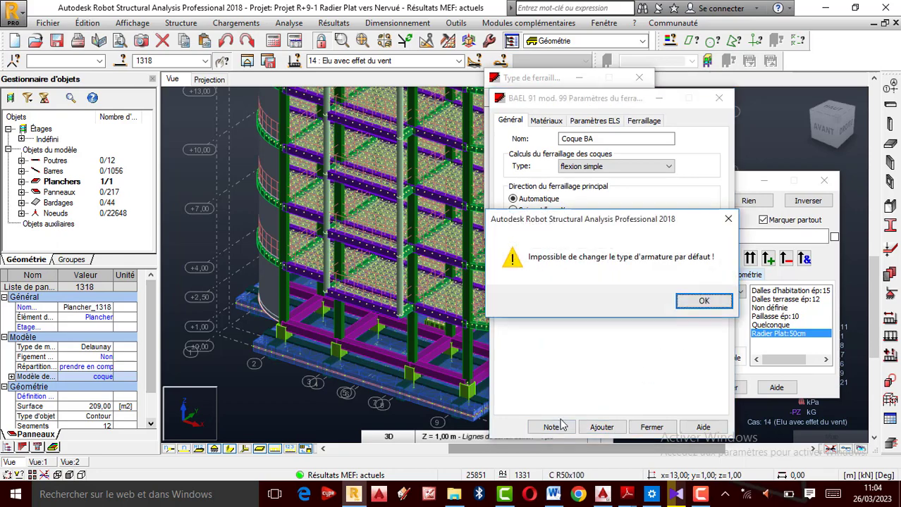
click(719, 218)
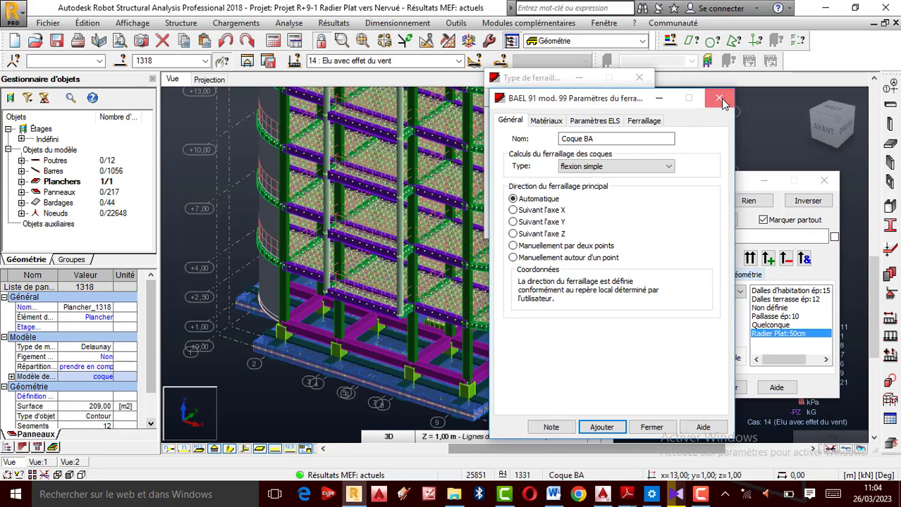
Leave the reinforcement parameters and apply the Coque BA reinforcement type to panel 1318.
click(719, 98)
click(515, 226)
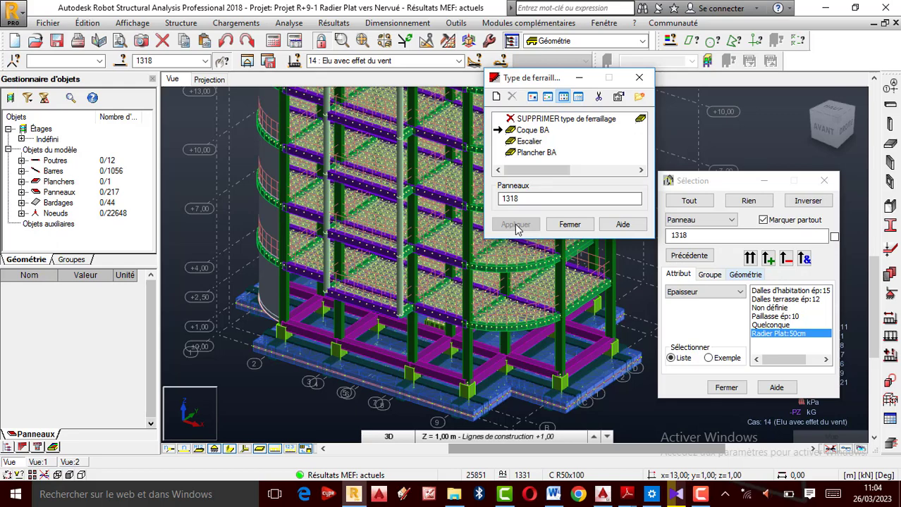
click(570, 225)
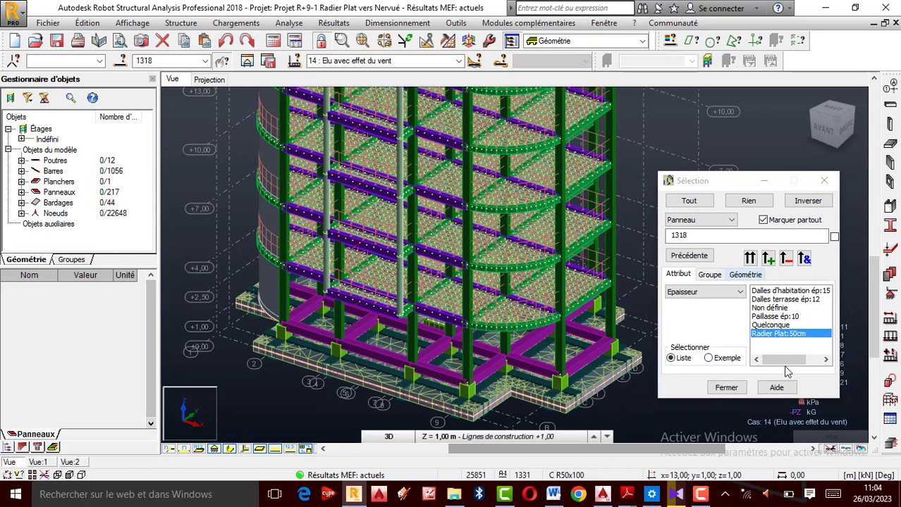
Select the raft panel by filtering panels on the thickness Radier Plat:50cm.
click(778, 337)
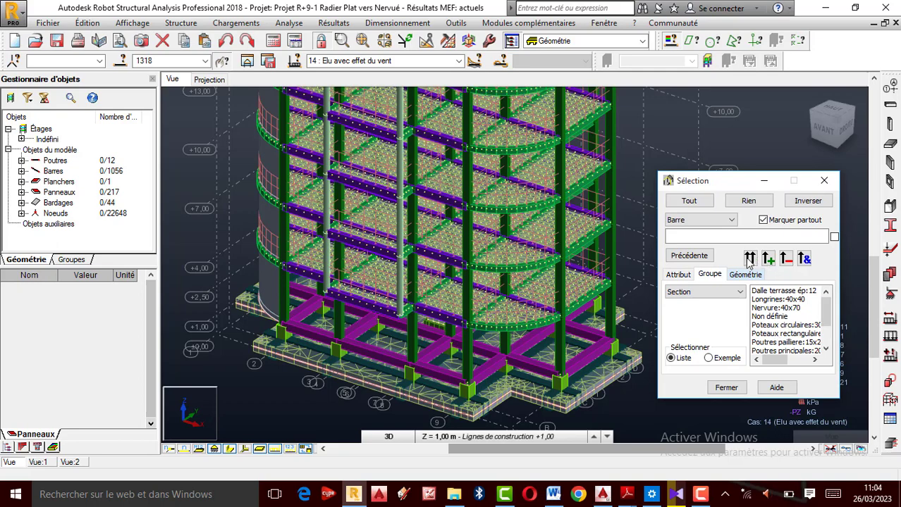
click(687, 223)
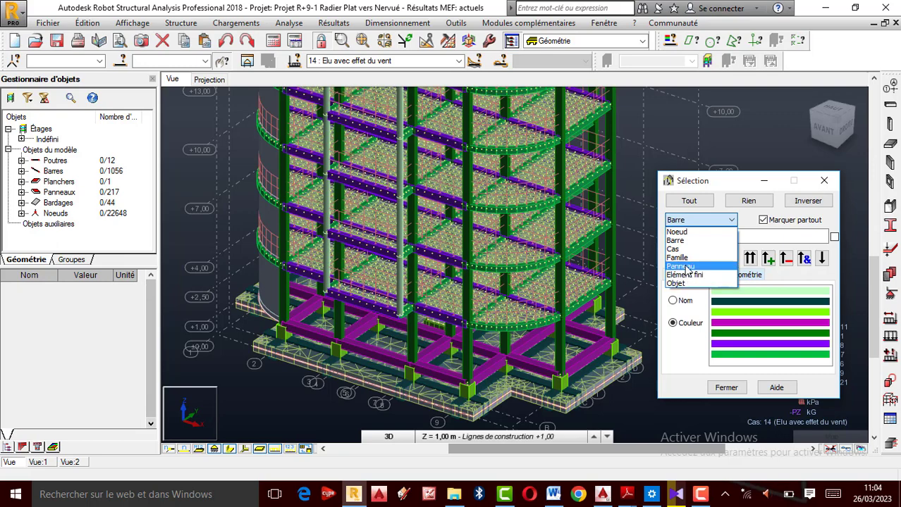
click(678, 267)
click(678, 274)
click(775, 334)
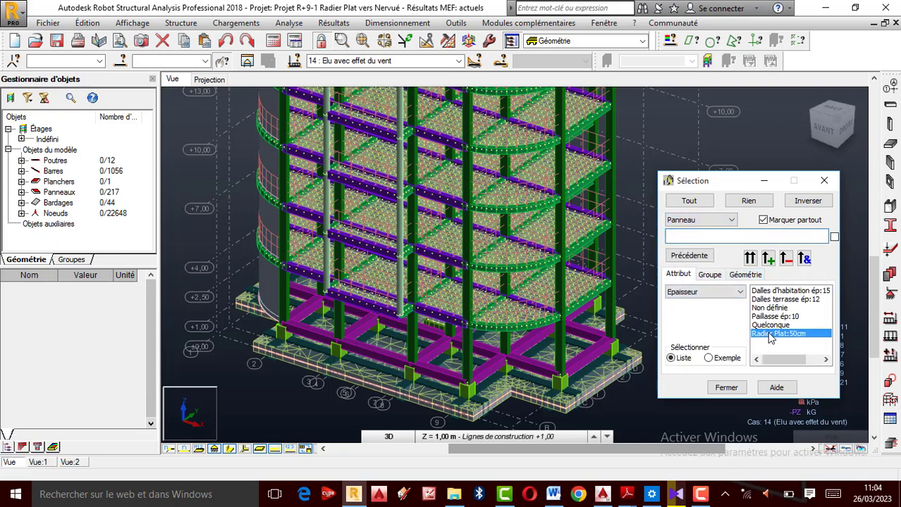
click(768, 258)
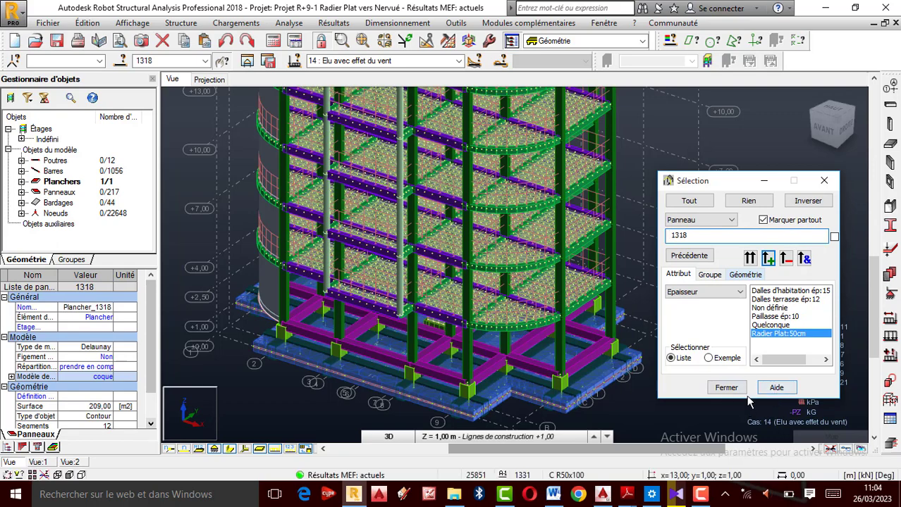
click(726, 387)
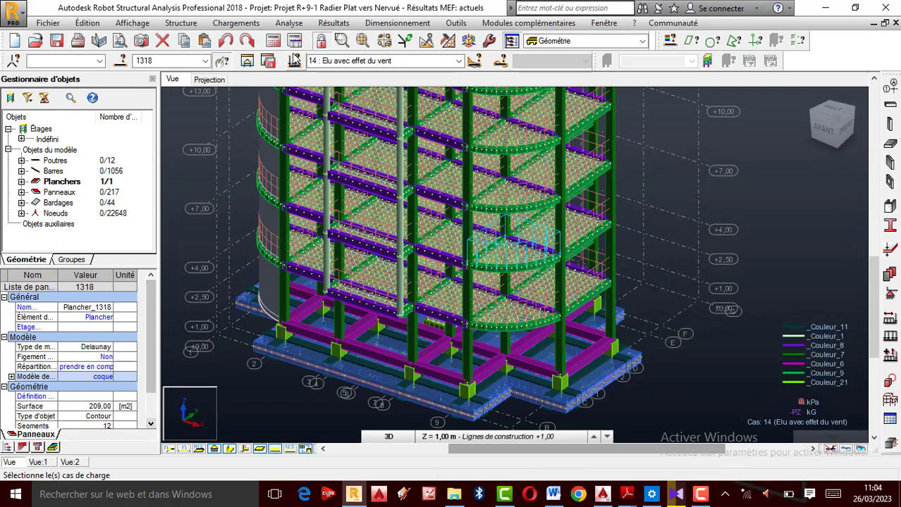
Isolate the selected raft slab in a new substructure window and inspect it.
click(248, 61)
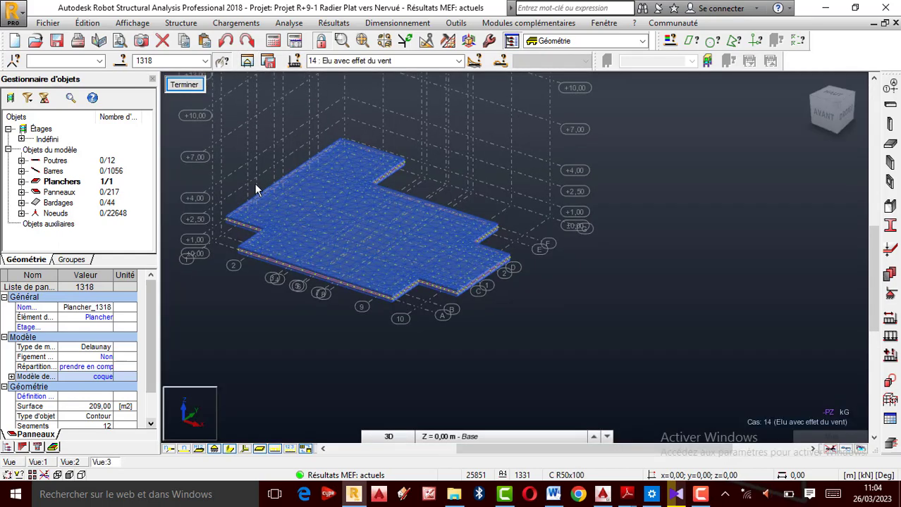
scroll(241, 195, up, 2)
scroll(297, 214, down, 2)
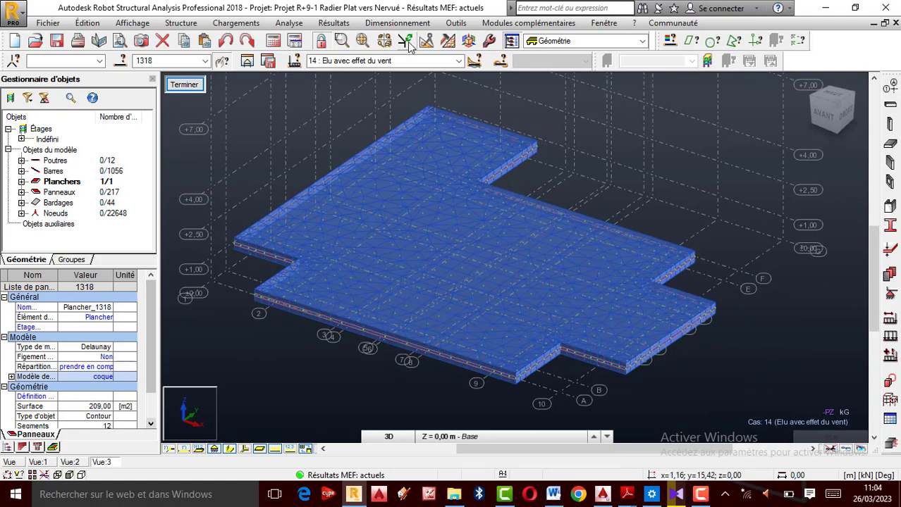
Copy the panel number 1318 and open the theoretical reinforcement calculation for RC slabs and walls.
click(399, 23)
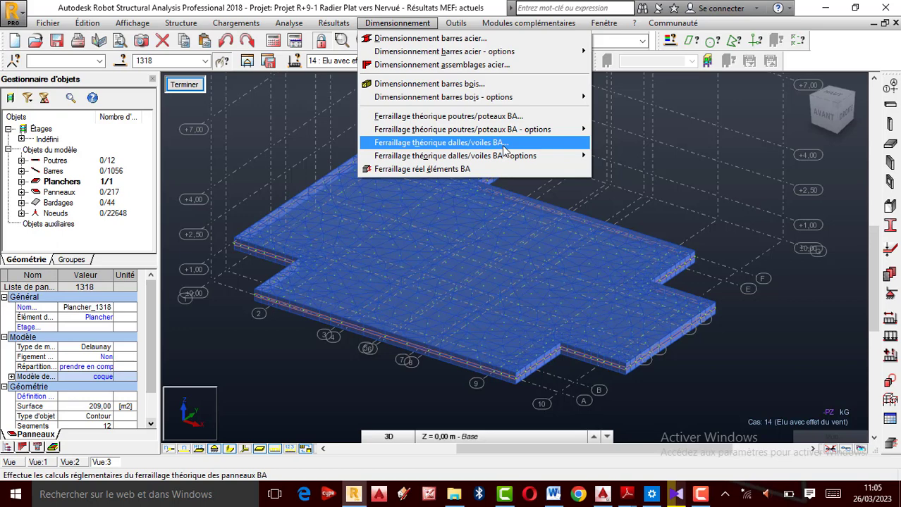
click(161, 61)
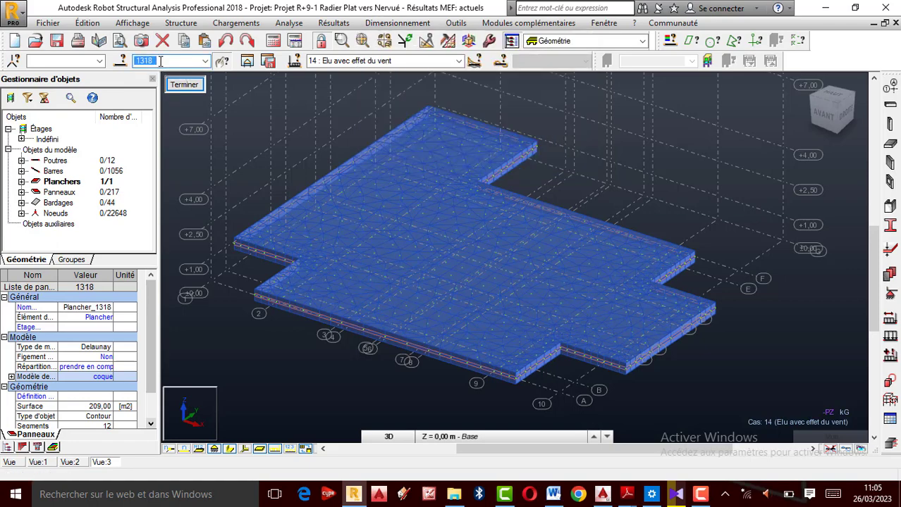
click(396, 22)
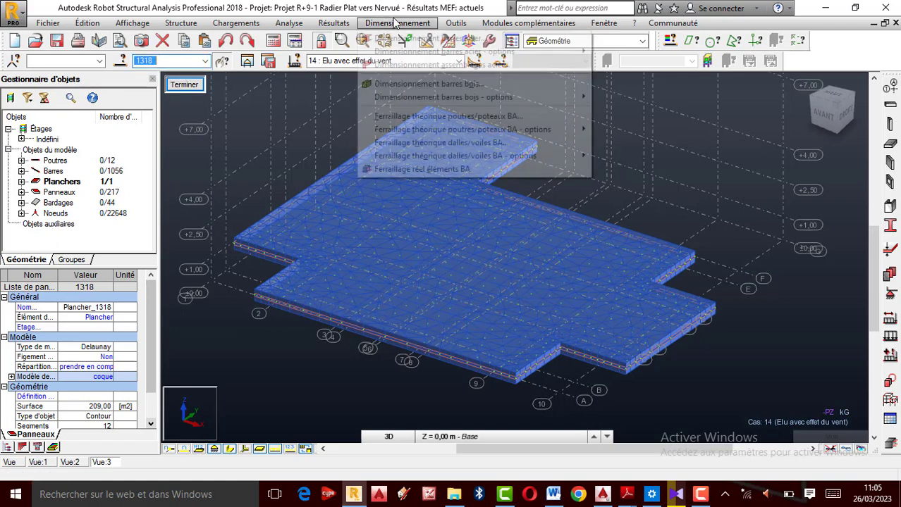
click(484, 143)
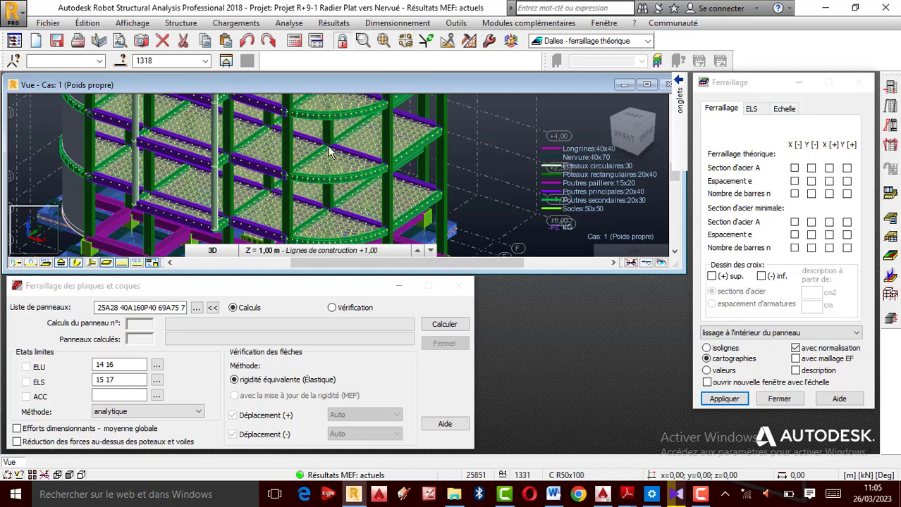
Isolate raft panel 1318 in a new substructure window within the slab reinforcement layout.
scroll(265, 162, down, 5)
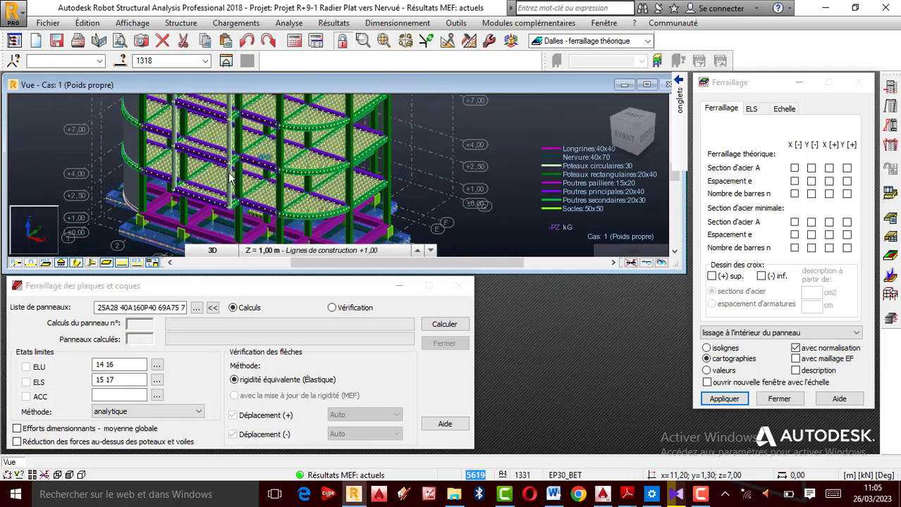
click(226, 60)
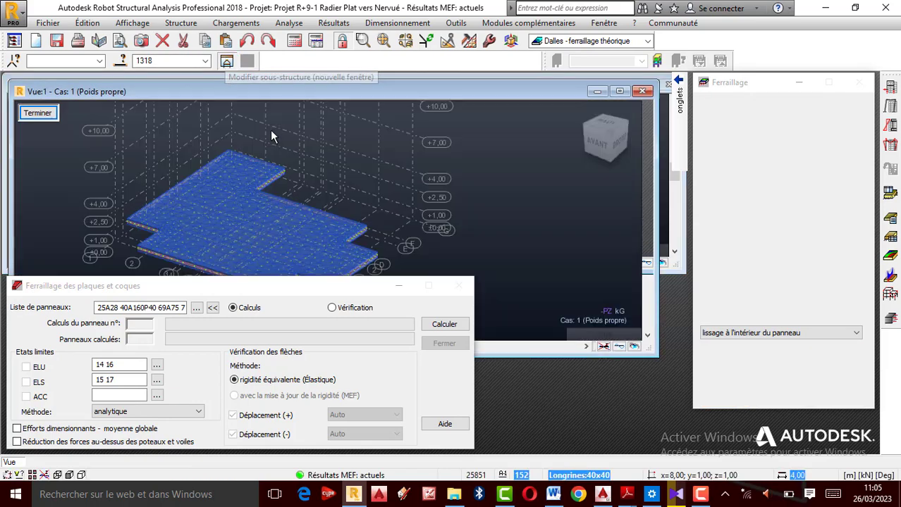
scroll(260, 181, up, 4)
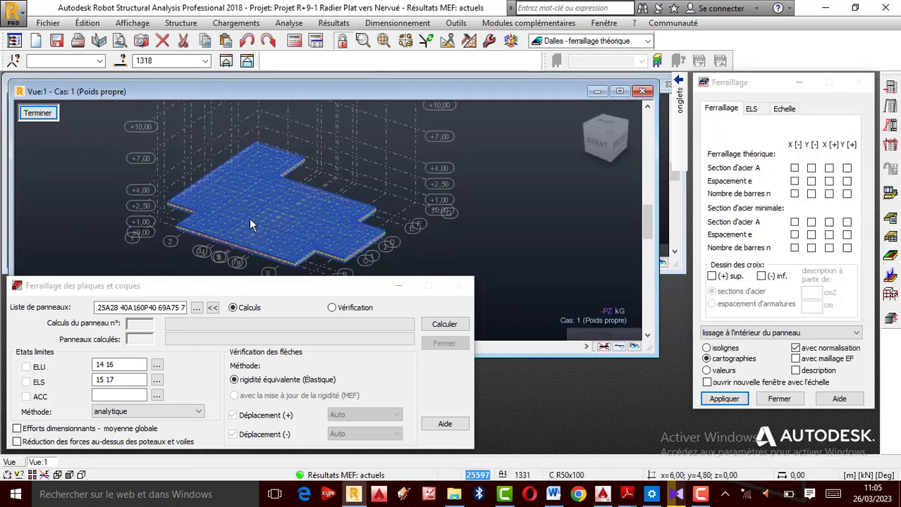
Replace the list of panels for the plate and shell reinforcement calculation with 1318.
triple_click(96, 308)
key(Delete)
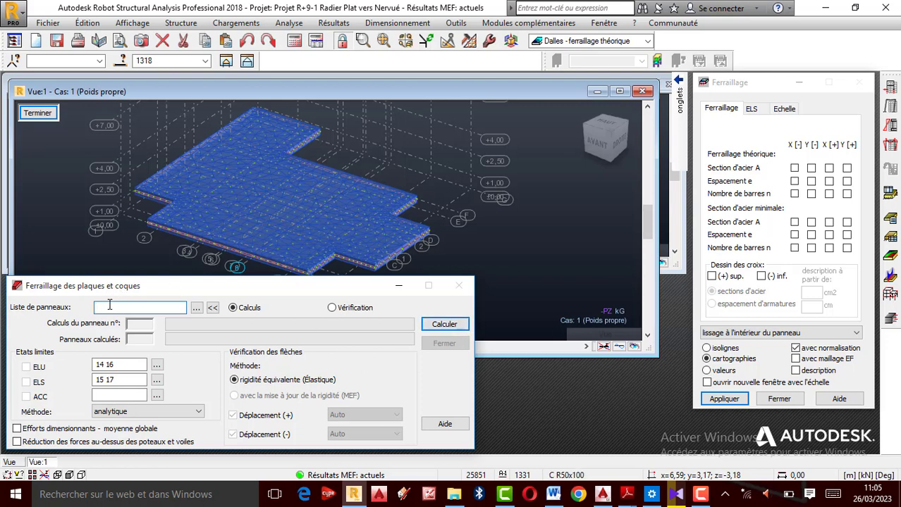
text(1318)
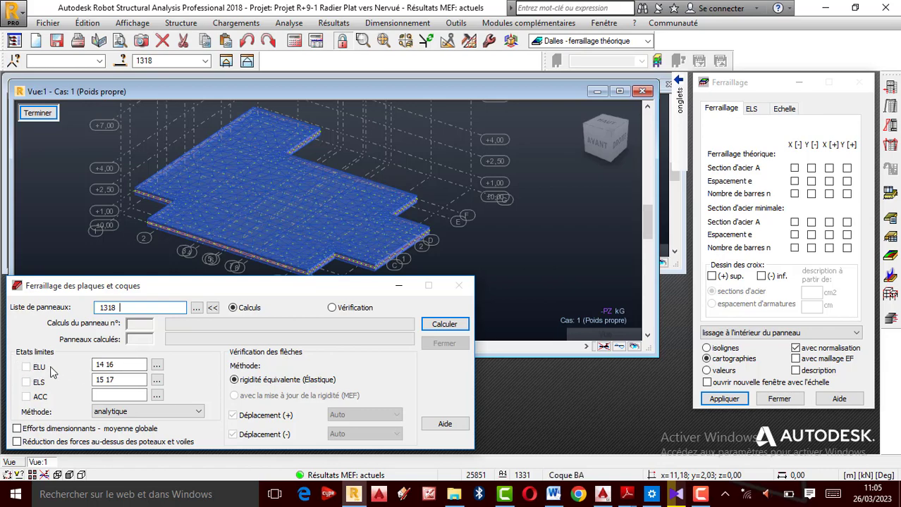
Review the load cases assigned to the ELU, ELS and ACC limit states for the reinforcement calculation.
click(156, 365)
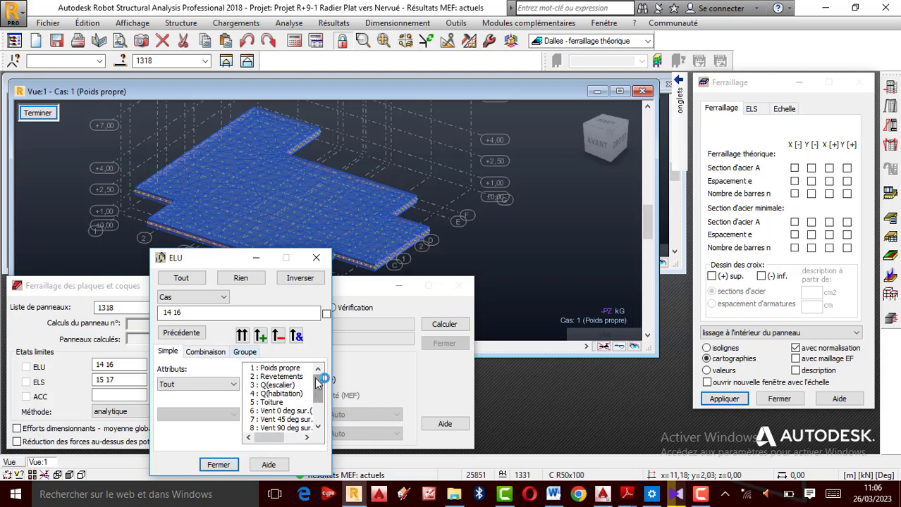
scroll(320, 393, down, 2)
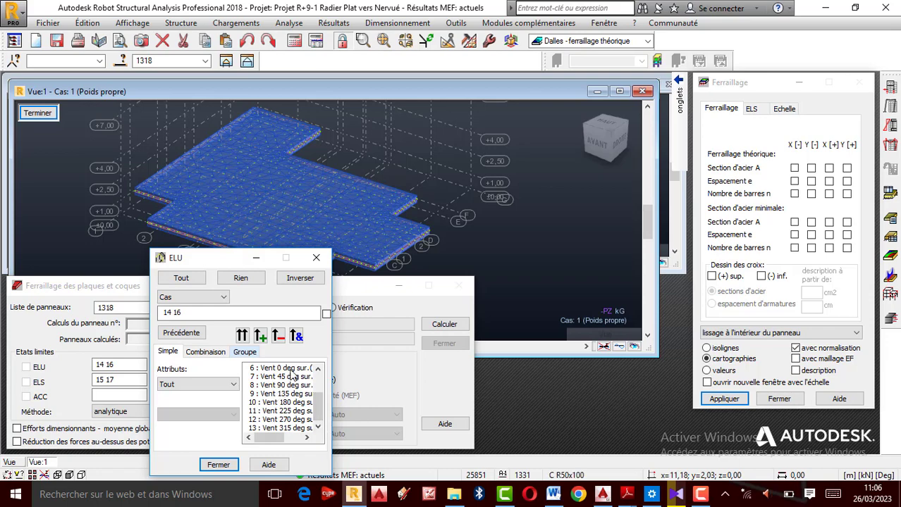
click(219, 465)
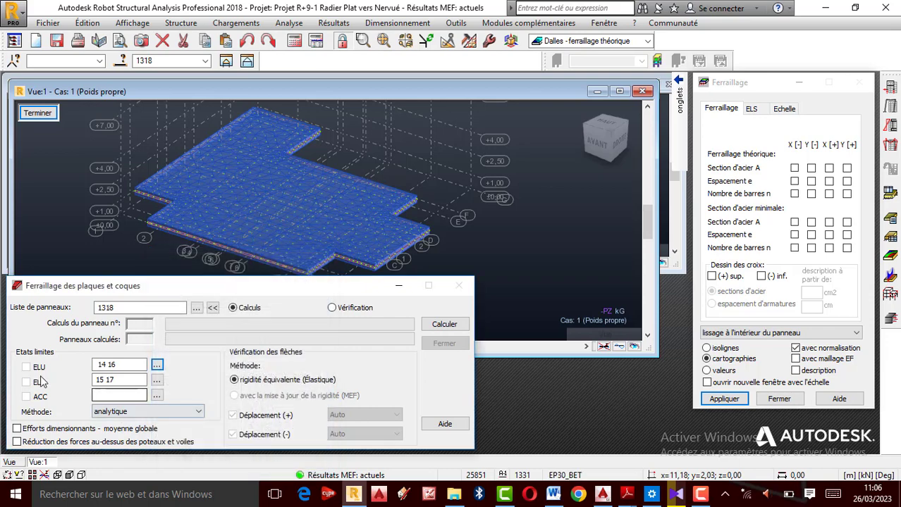
click(159, 383)
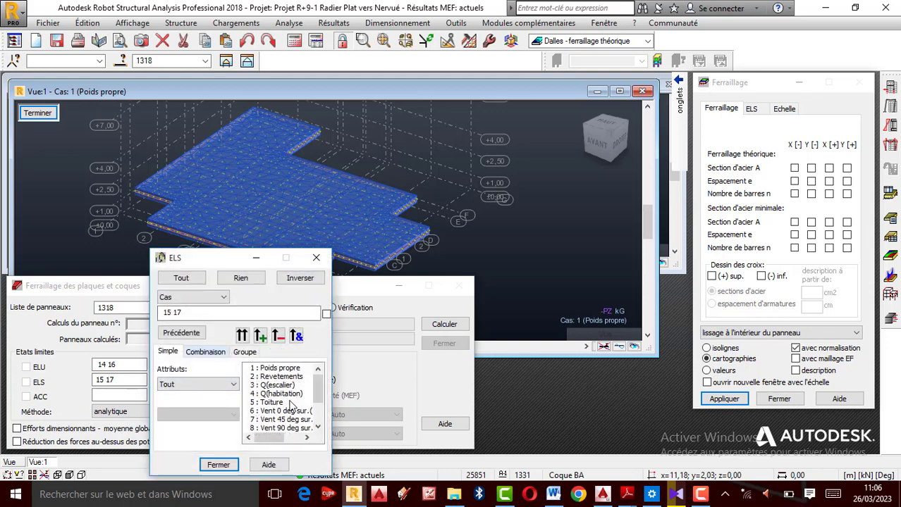
scroll(294, 408, down, 2)
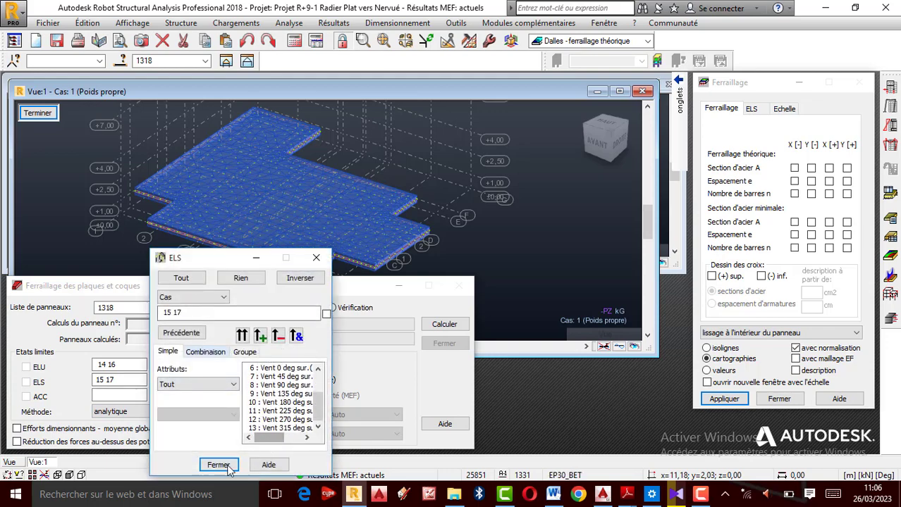
click(217, 465)
click(156, 396)
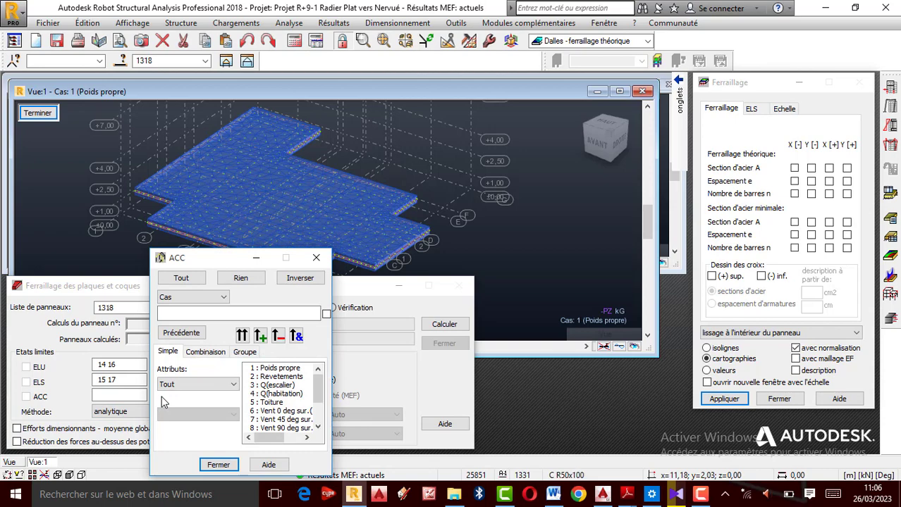
click(219, 465)
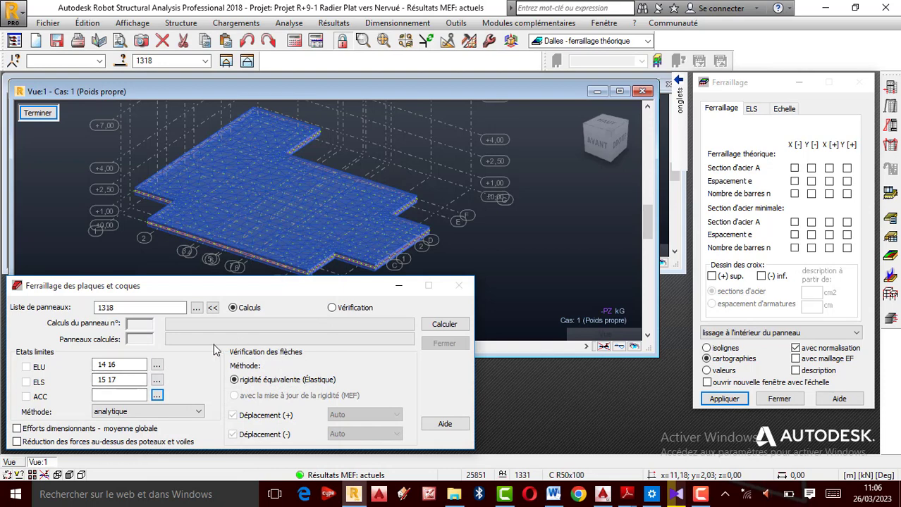
Run the theoretical reinforcement calculation for panel 1318 and dismiss the calculation messages.
click(444, 324)
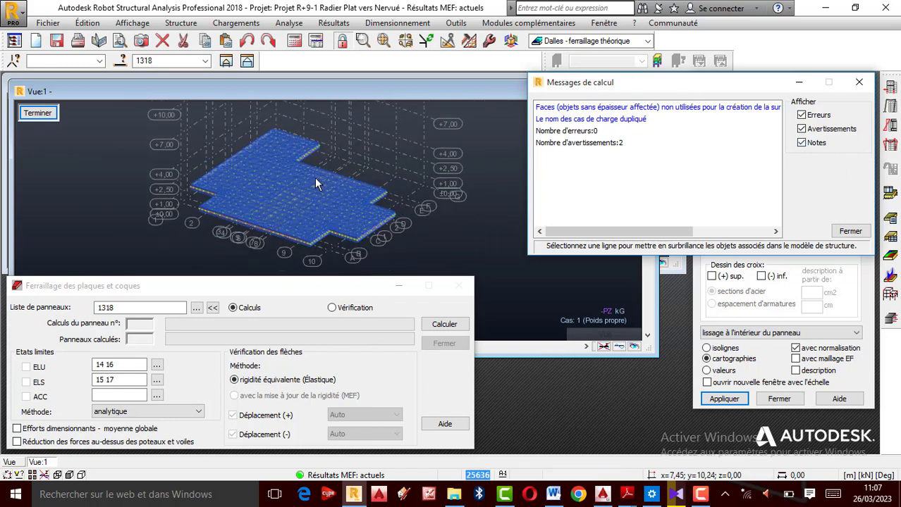
scroll(315, 178, up, 1)
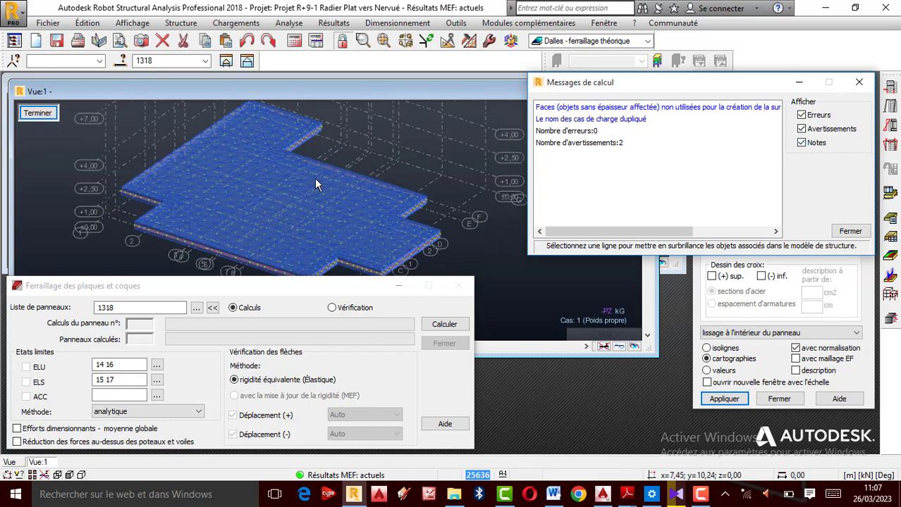
click(859, 83)
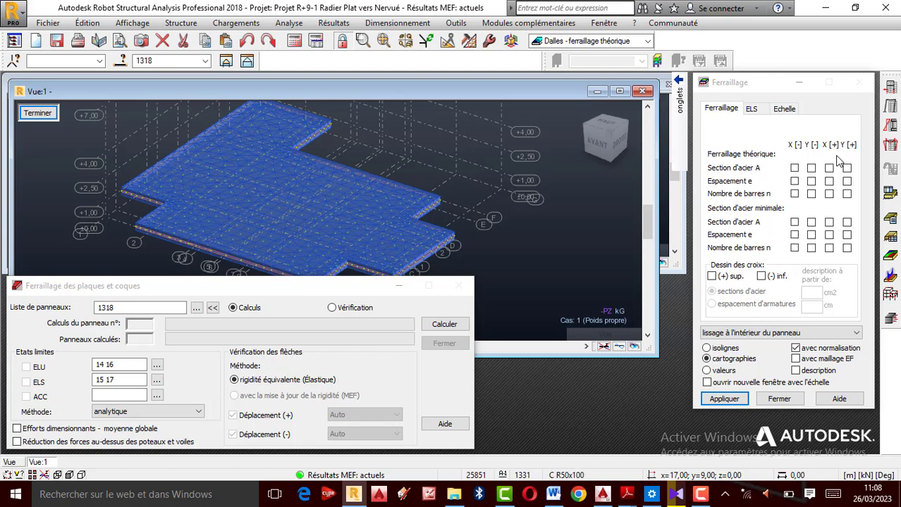
Display the theoretical steel section A in direction X [-] as a colour map on the raft slab.
click(794, 168)
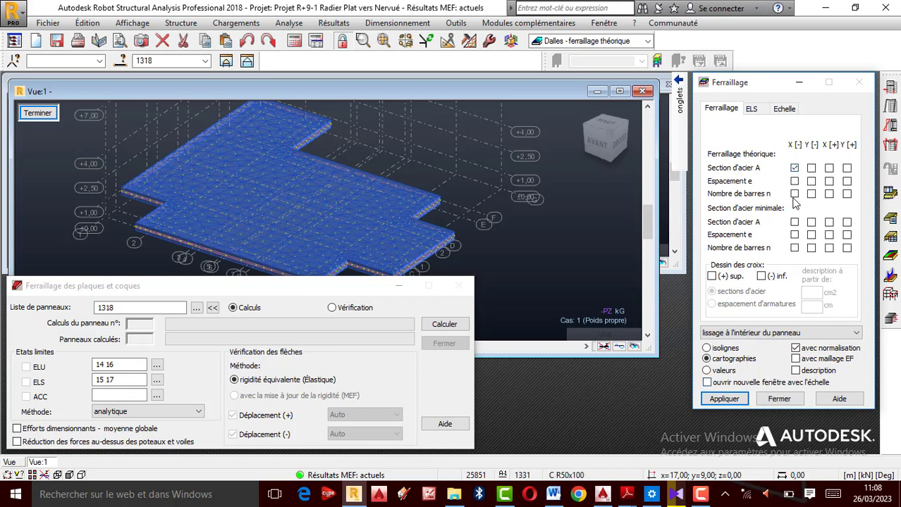
click(730, 400)
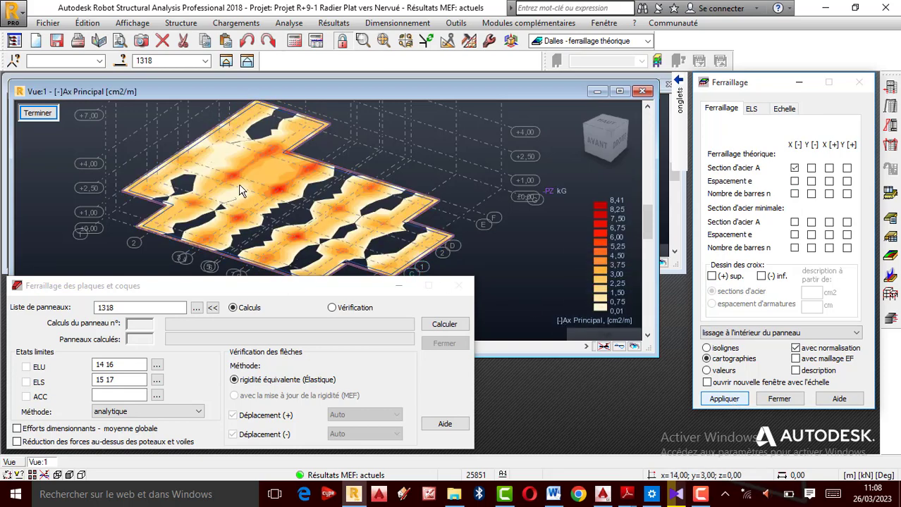
scroll(242, 199, up, 5)
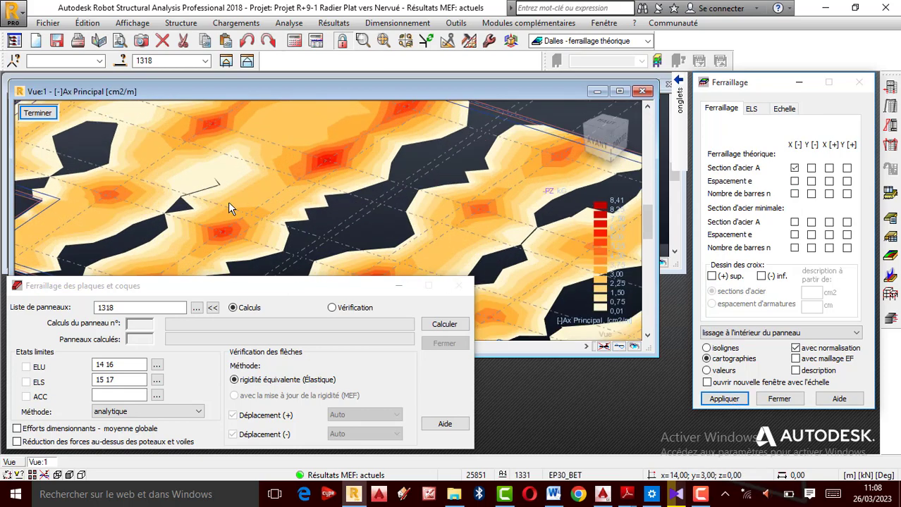
Examine the X [-] theoretical steel section map across the raft slab and its colour scale.
scroll(223, 211, down, 5)
scroll(237, 174, up, 4)
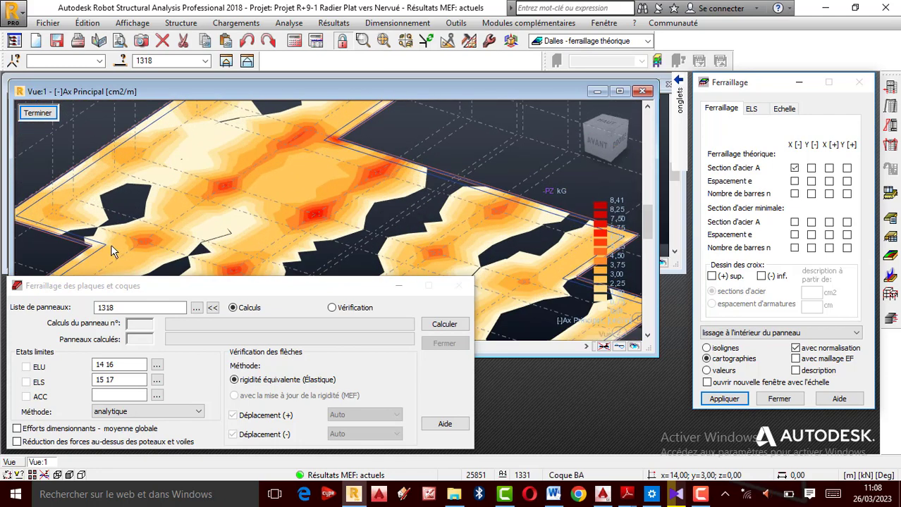
scroll(257, 166, down, 5)
scroll(134, 258, up, 5)
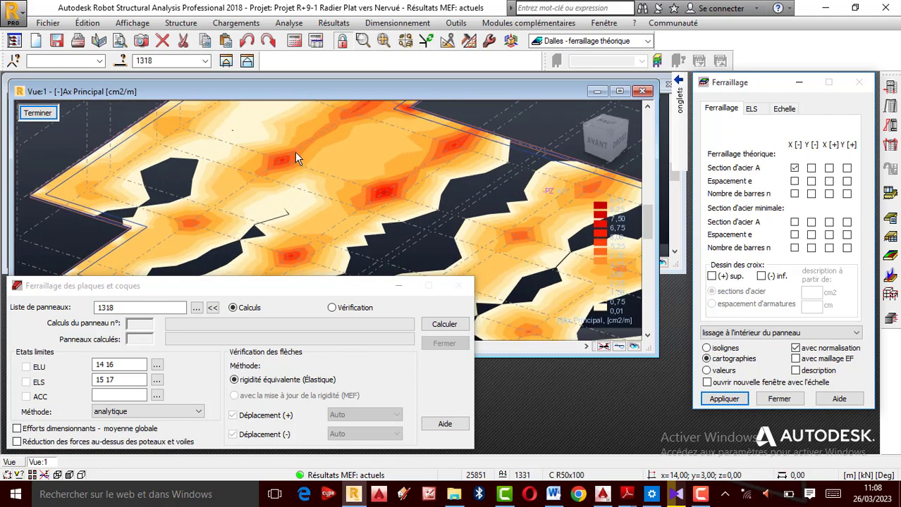
scroll(451, 205, down, 4)
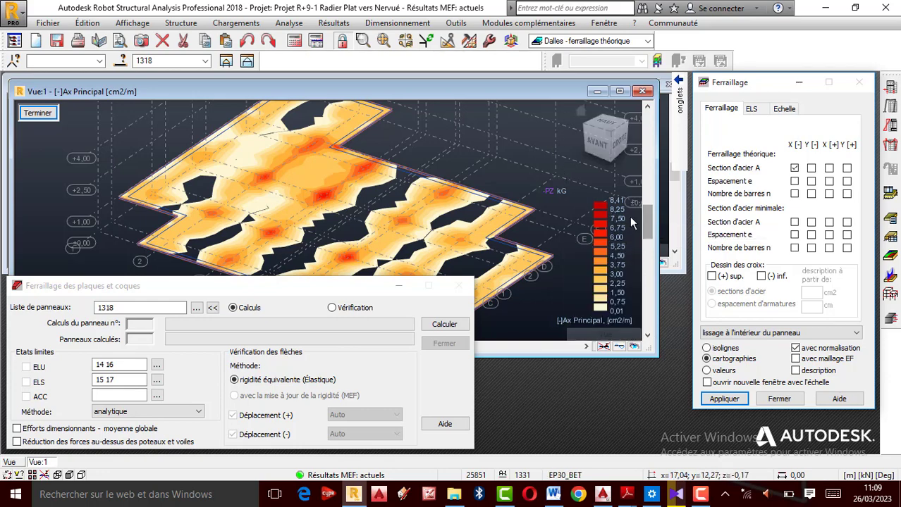
scroll(632, 216, up, 3)
scroll(478, 191, down, 4)
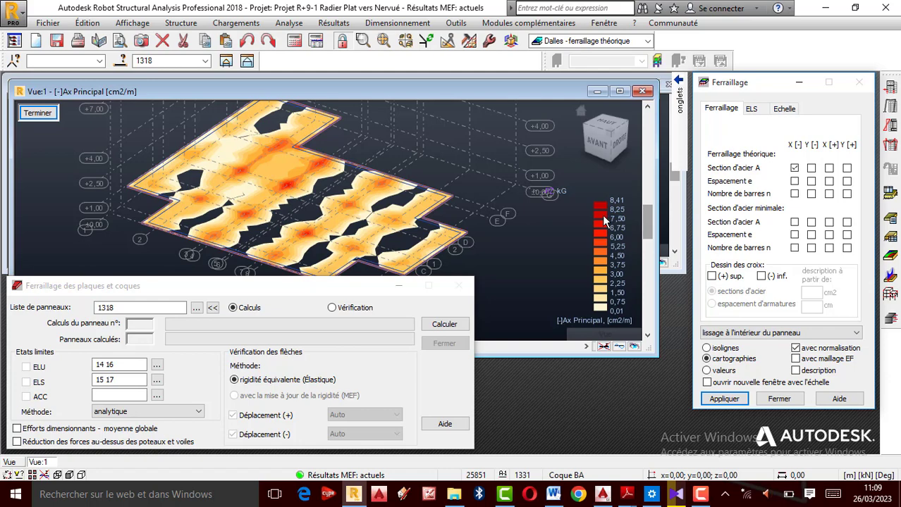
Display the theoretical steel section A in direction Y [-] as a colour map and inspect the raft slab up close.
click(795, 167)
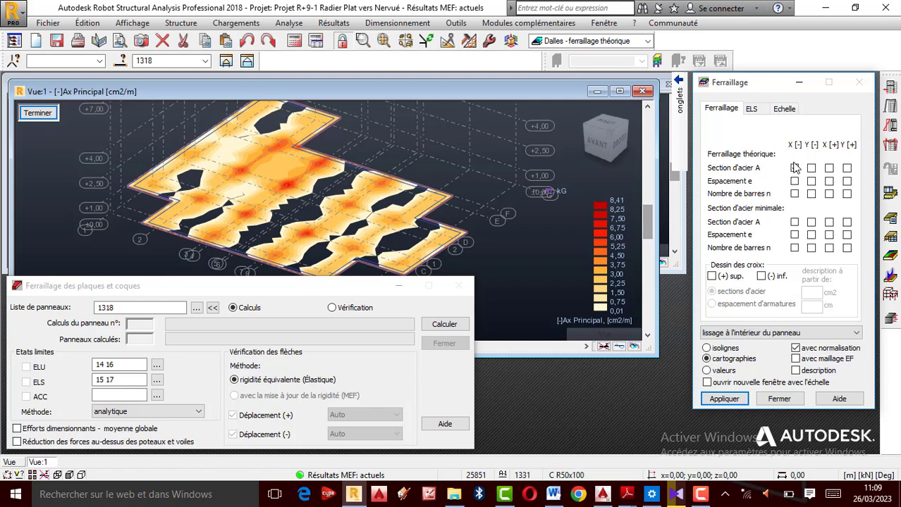
click(795, 168)
click(811, 168)
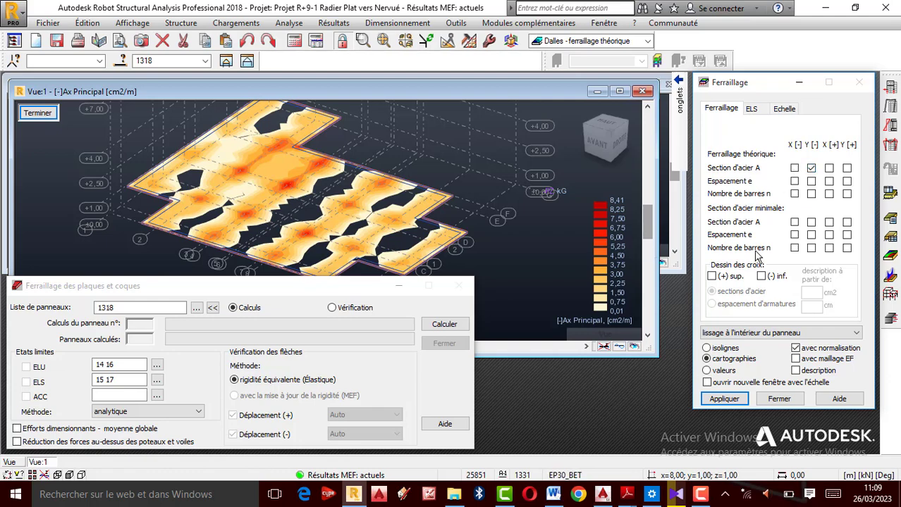
click(733, 399)
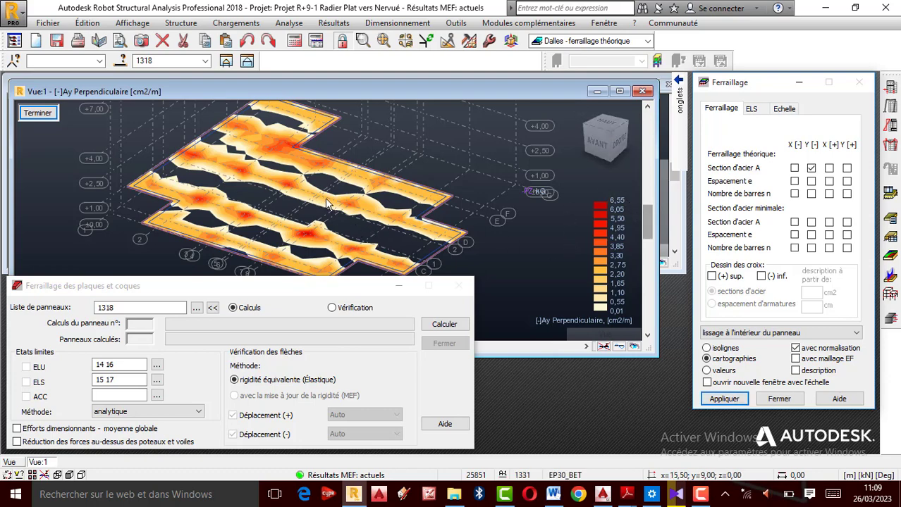
scroll(387, 228, up, 2)
scroll(253, 185, up, 3)
scroll(575, 267, down, 2)
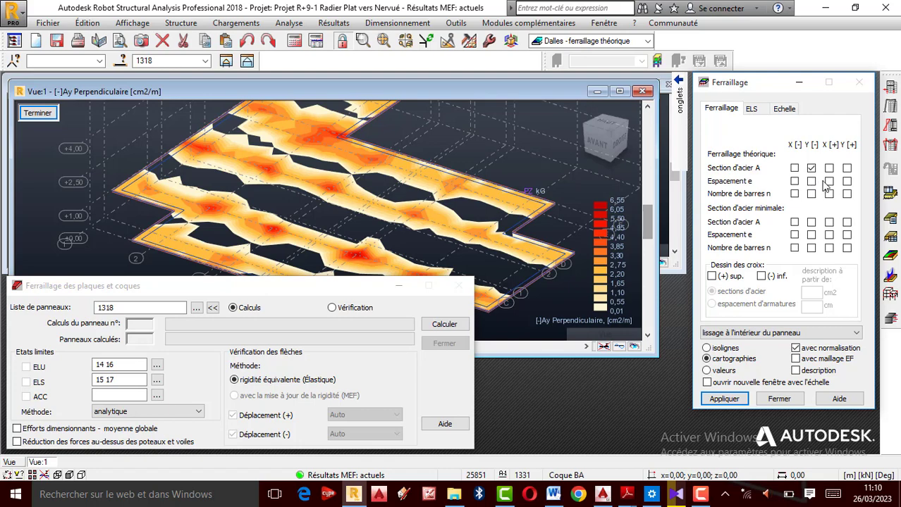
Display the theoretical steel section A maps for X [+], followed by Y [+], and inspect the Y [+] map across the slab.
click(829, 169)
click(723, 399)
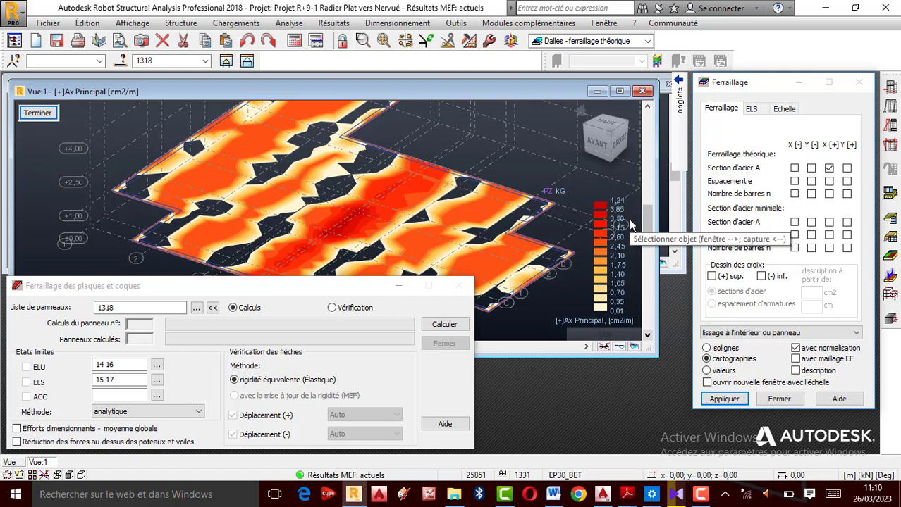
click(847, 169)
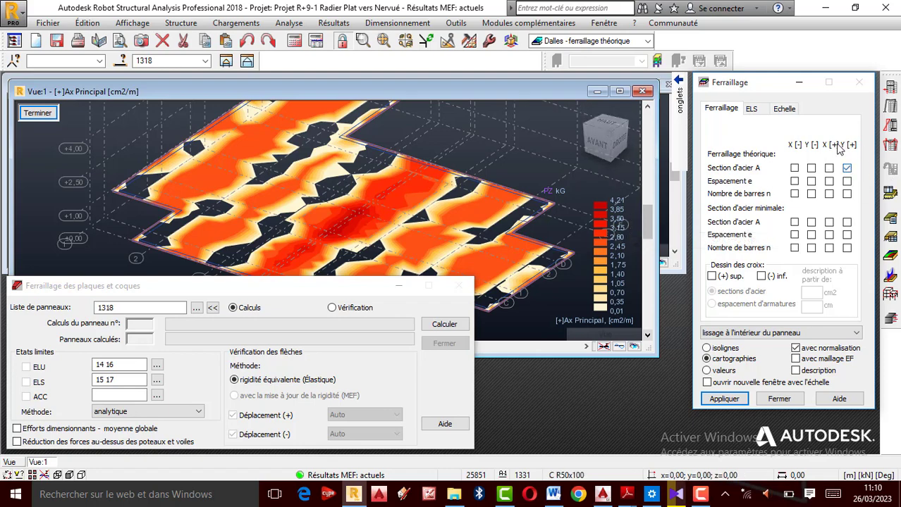
click(723, 399)
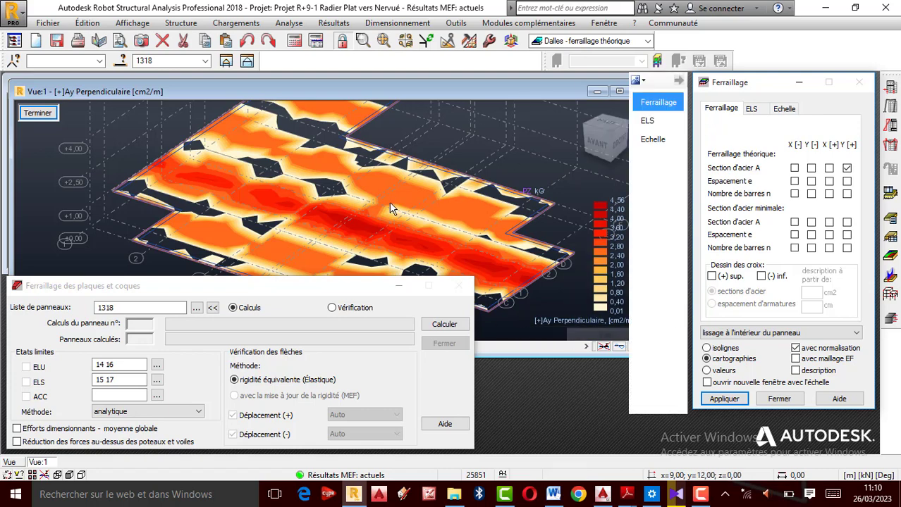
scroll(392, 208, up, 2)
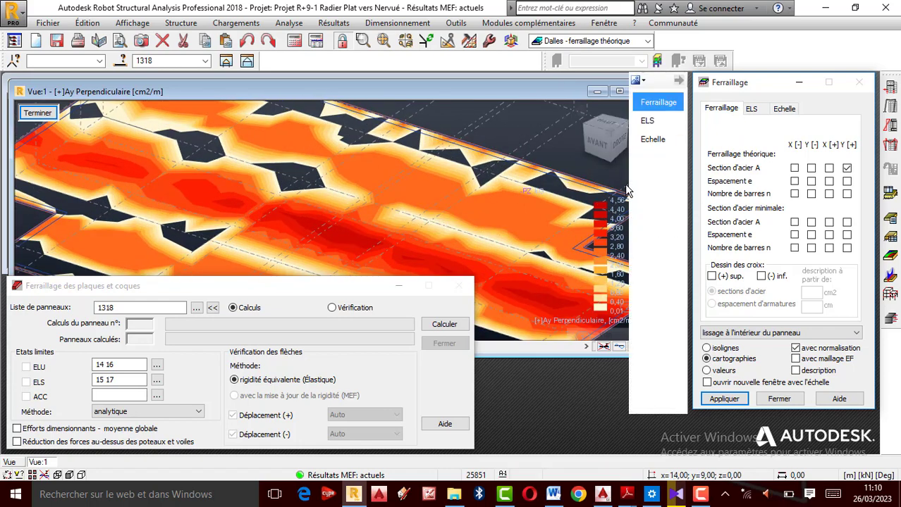
scroll(483, 181, down, 2)
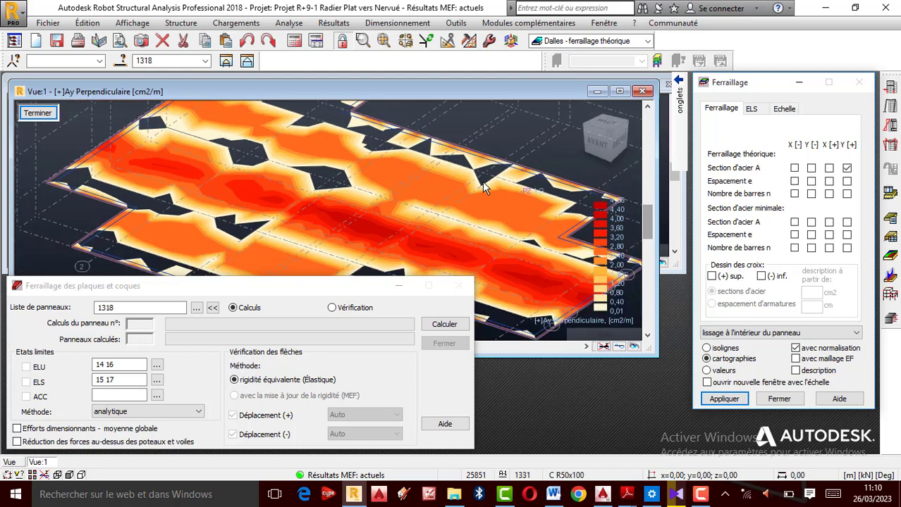
scroll(396, 194, up, 2)
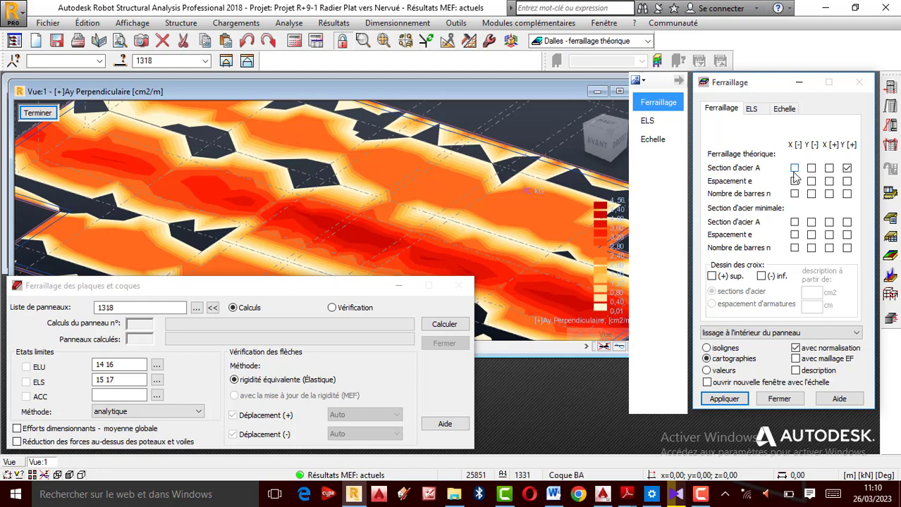
scroll(345, 187, down, 4)
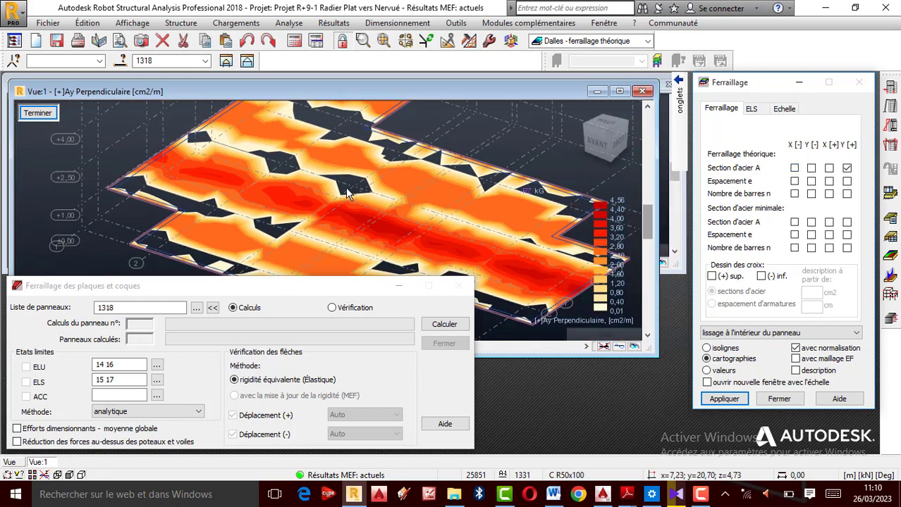
scroll(496, 216, up, 2)
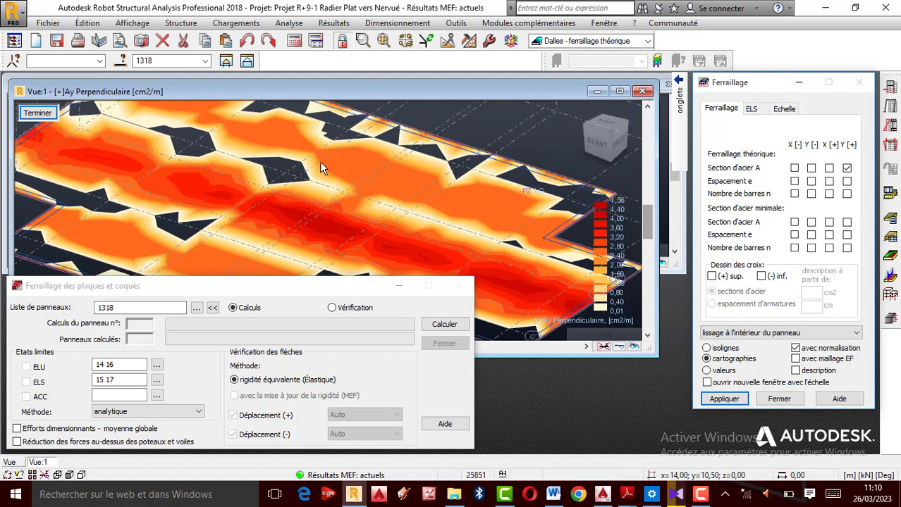
scroll(319, 161, down, 2)
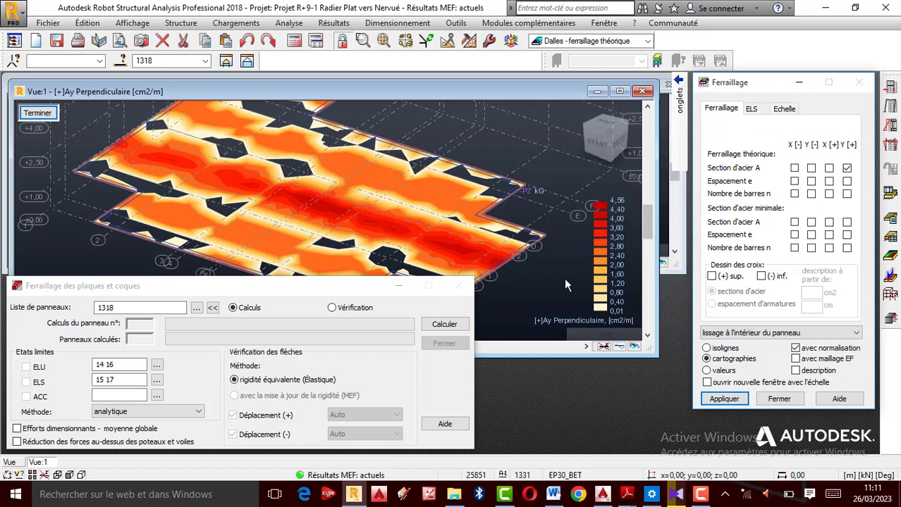
Return the theoretical steel section A map to direction X [-] and open the provided (real) reinforcement of slab 1318.
click(794, 168)
click(725, 399)
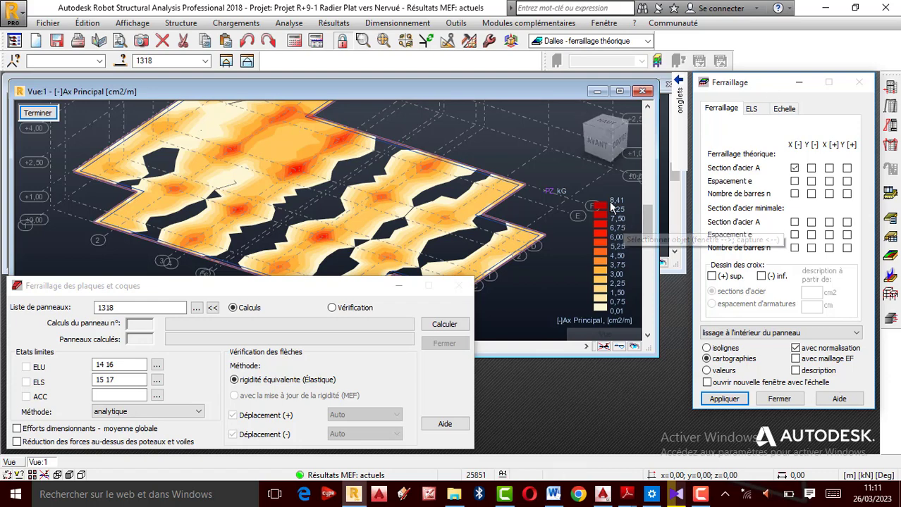
click(891, 321)
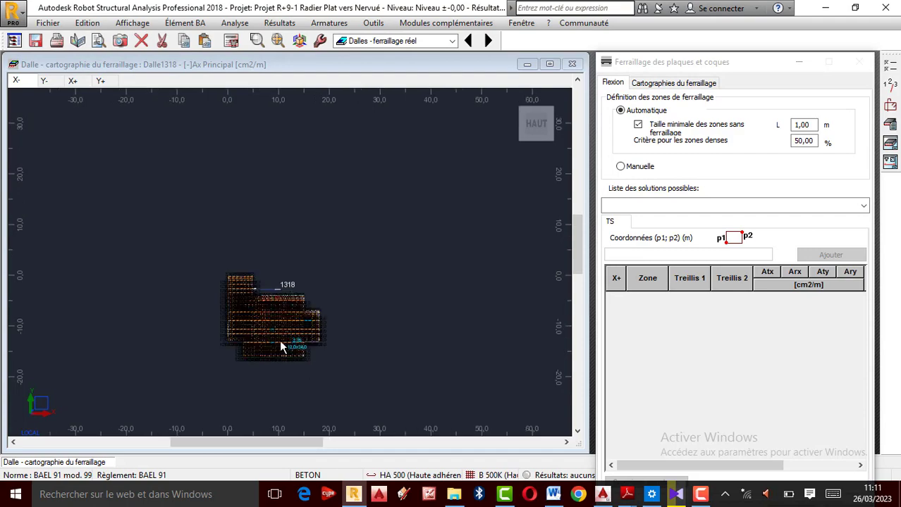
Examine the bar spacing and steel section values in the cells of the X- reinforcement map of slab 1318.
scroll(256, 344, up, 5)
scroll(247, 344, up, 3)
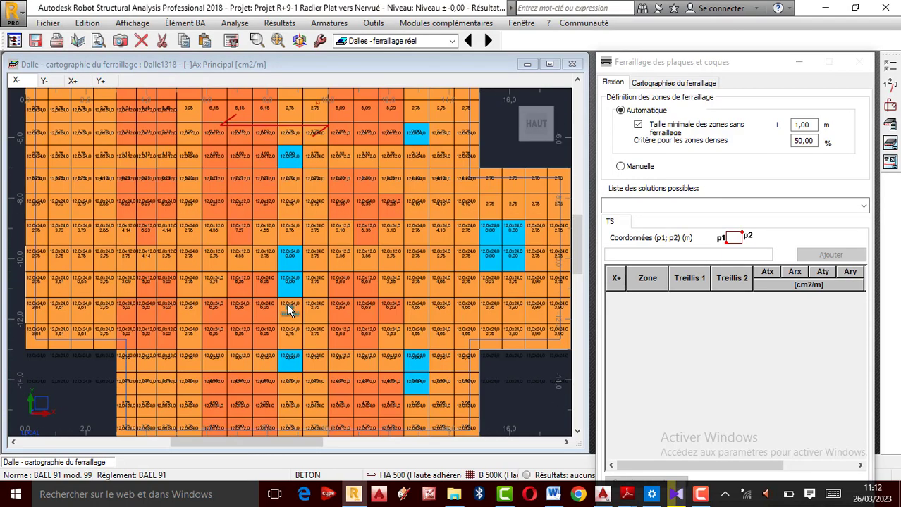
scroll(312, 275, up, 3)
scroll(310, 274, down, 3)
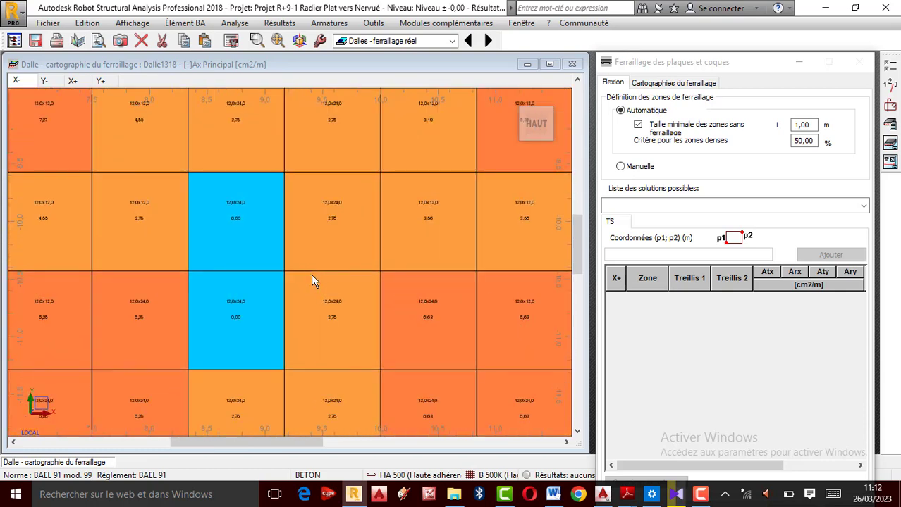
scroll(326, 274, up, 2)
scroll(326, 280, up, 3)
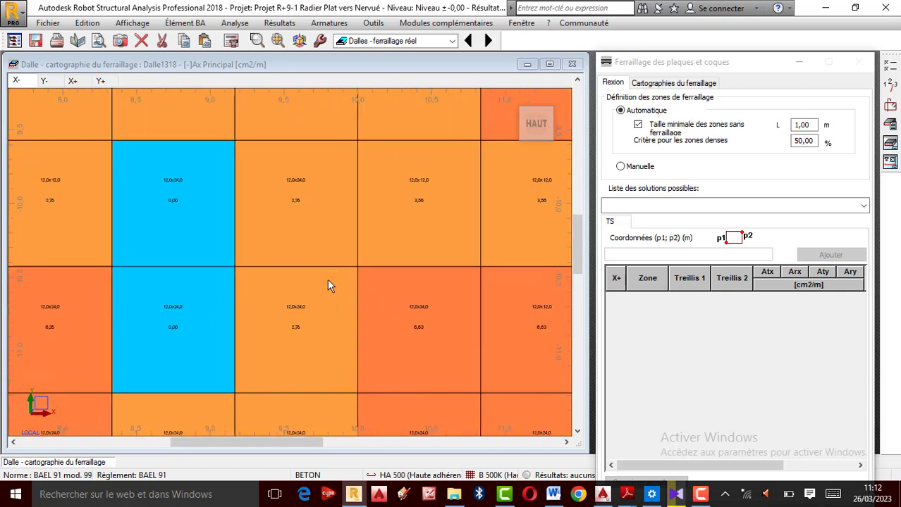
scroll(324, 281, down, 2)
scroll(322, 289, down, 4)
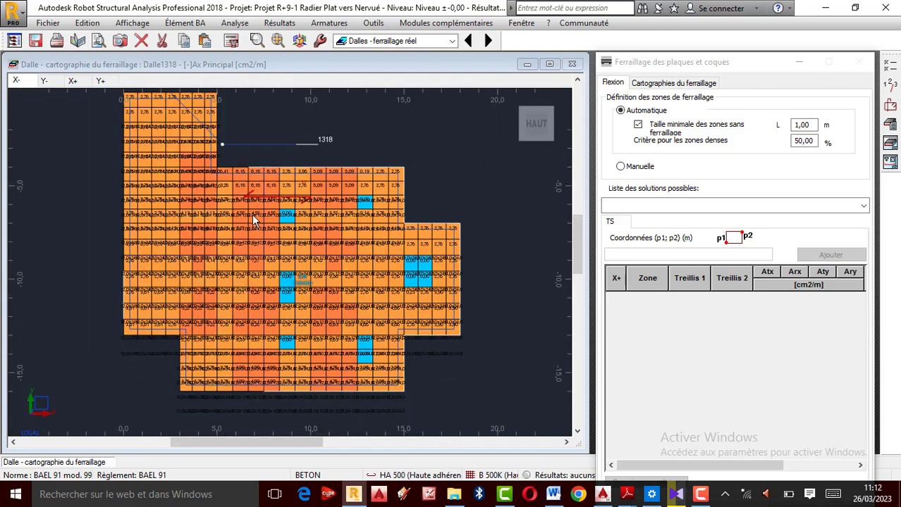
scroll(252, 216, up, 2)
scroll(250, 223, down, 1)
scroll(251, 225, up, 1)
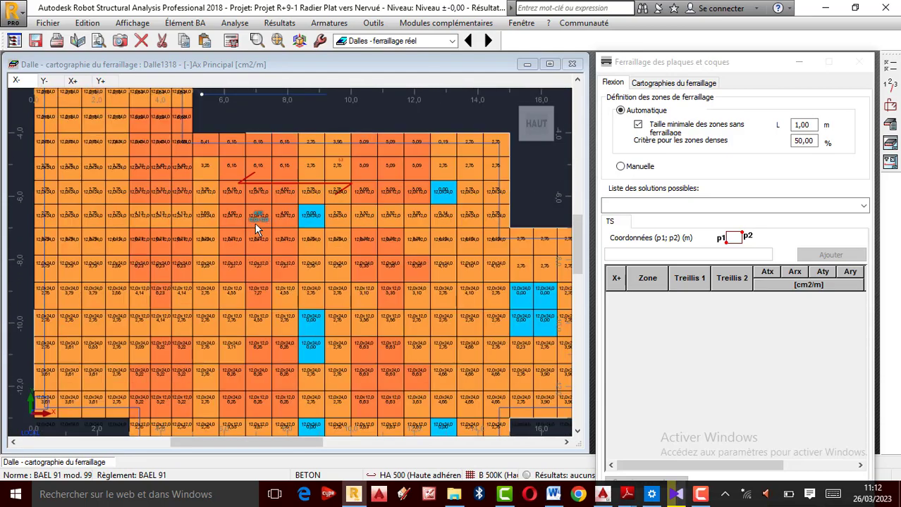
scroll(252, 231, up, 2)
scroll(252, 231, down, 1)
scroll(251, 231, down, 3)
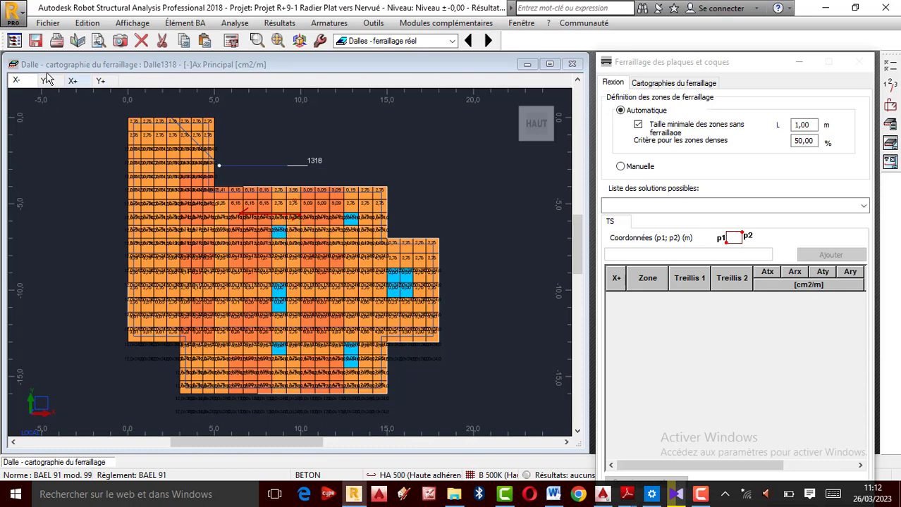
Review the level elevation (Cote de niveau) option in the storey parameters and close them without applying changes.
click(895, 86)
click(894, 86)
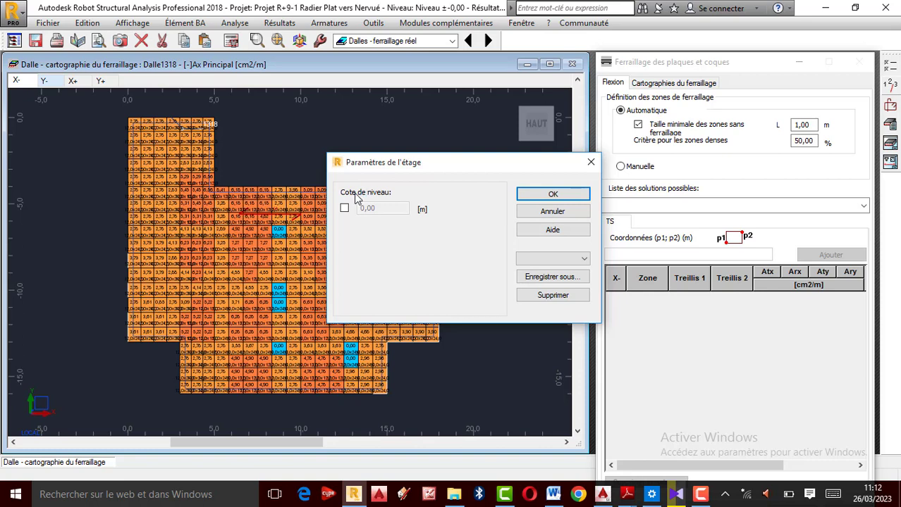
click(552, 210)
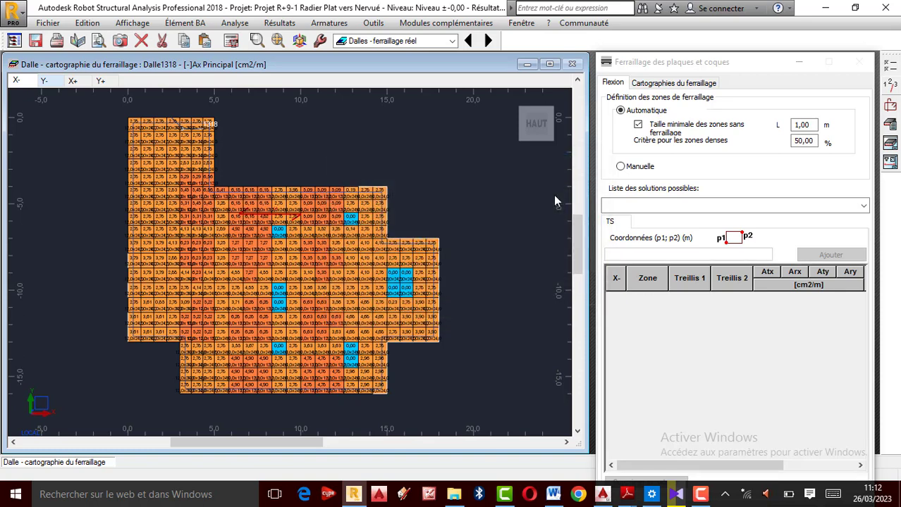
Set the reinforcement mode to Barres in the BAEL 91 mod. 99 reinforcement layout settings.
click(891, 106)
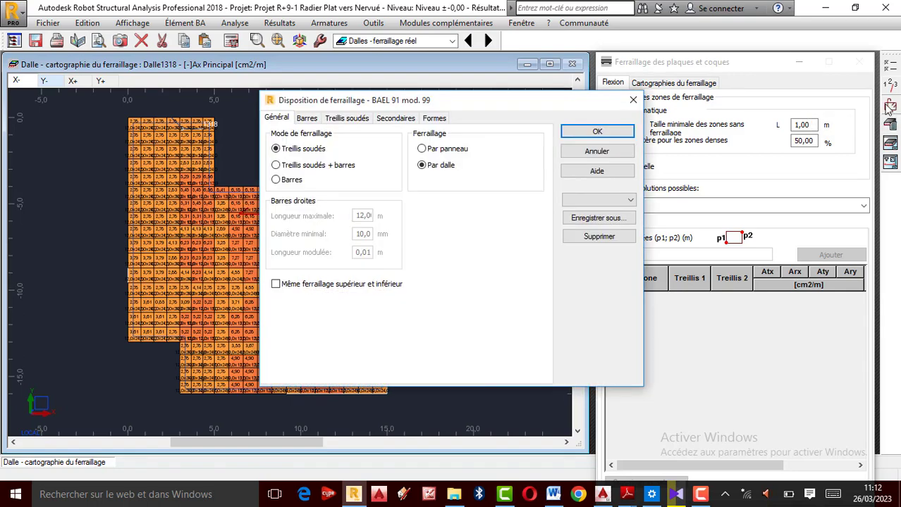
click(290, 182)
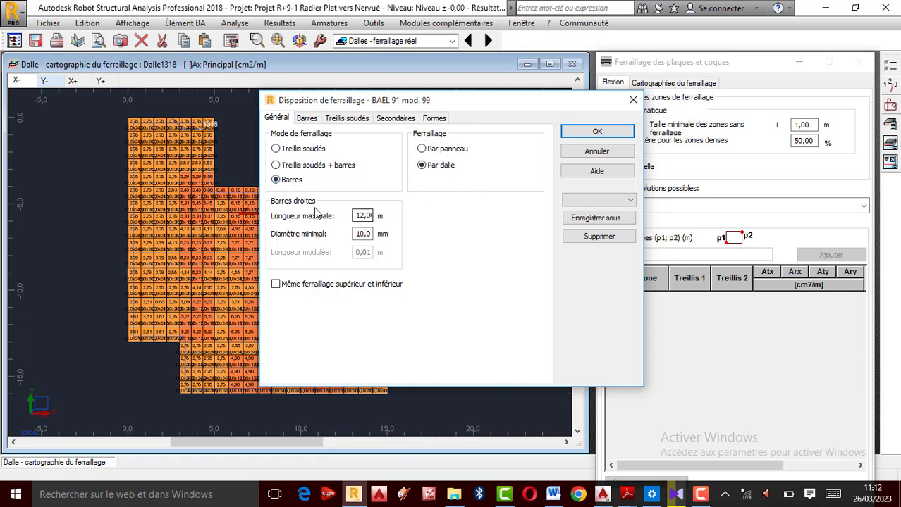
click(362, 216)
click(700, 494)
click(837, 446)
Try diameters 10, 14 and 12 for the lower bars in direction X, and return the diameter to Auto.
click(310, 118)
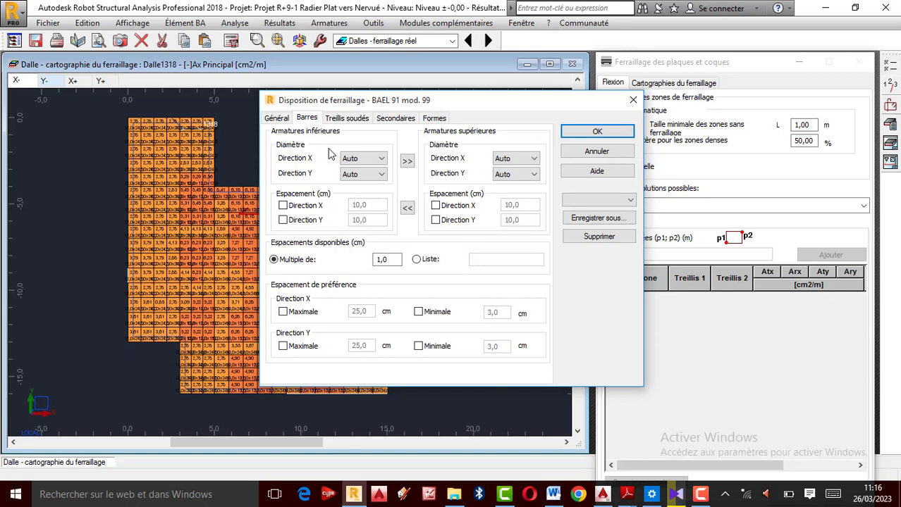
click(381, 158)
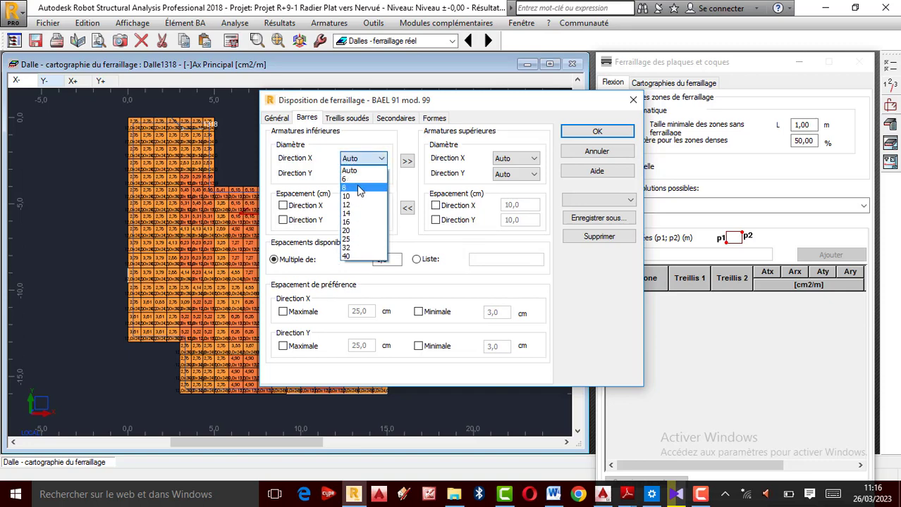
click(358, 196)
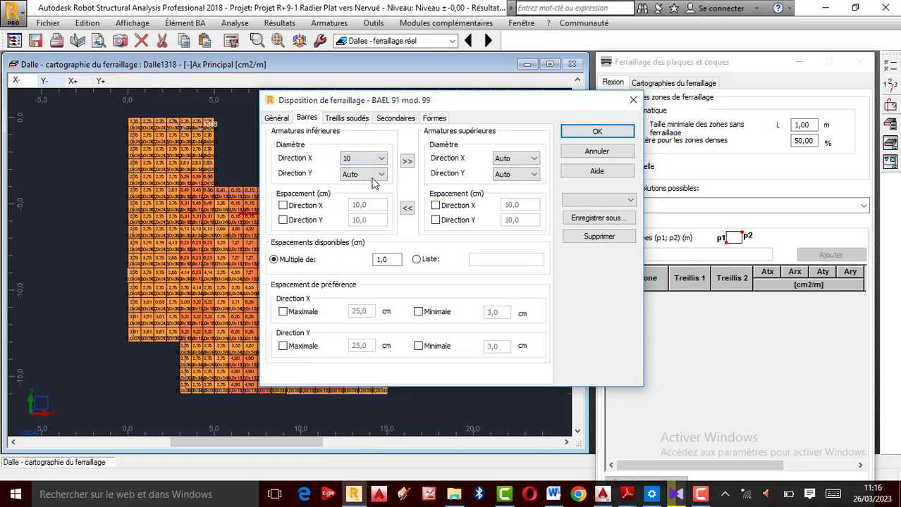
click(381, 173)
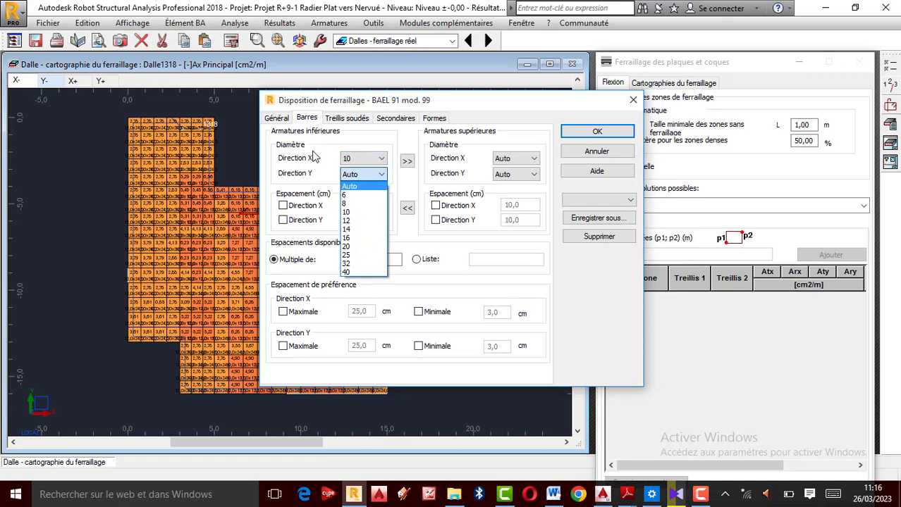
click(366, 157)
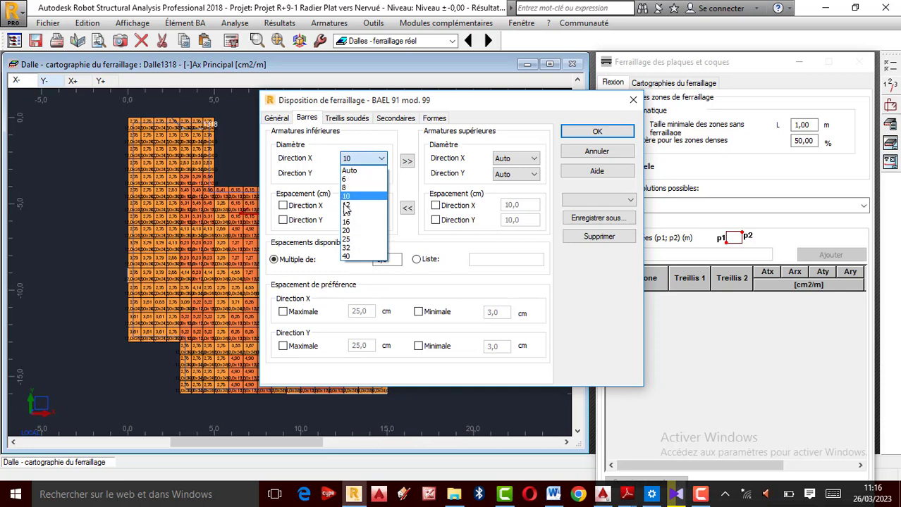
click(353, 213)
click(363, 158)
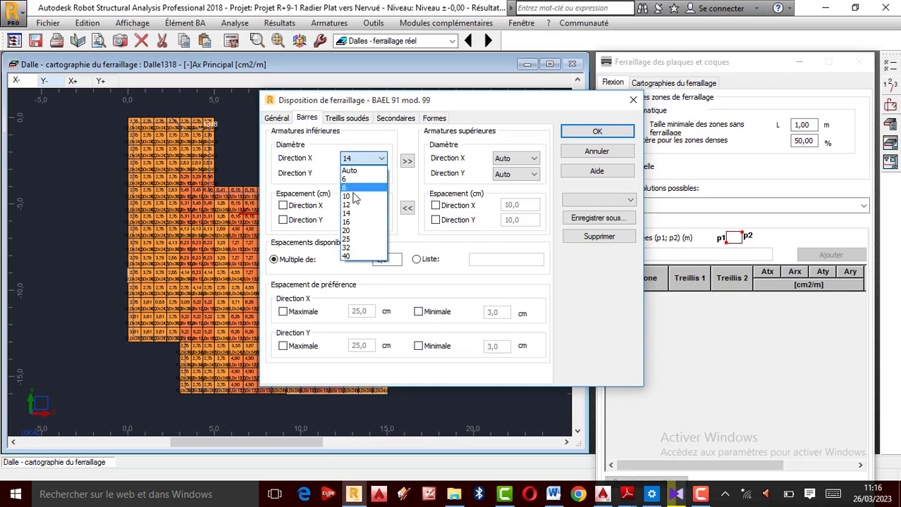
click(350, 205)
click(363, 157)
click(352, 173)
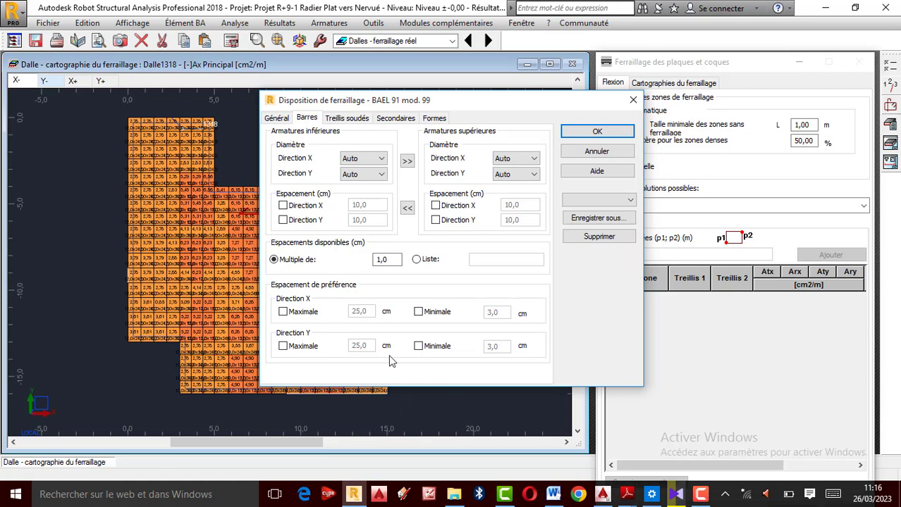
Review the welded mesh and secondary reinforcement settings, trying the strand length option (Longueur du brin) for opening corners.
click(341, 121)
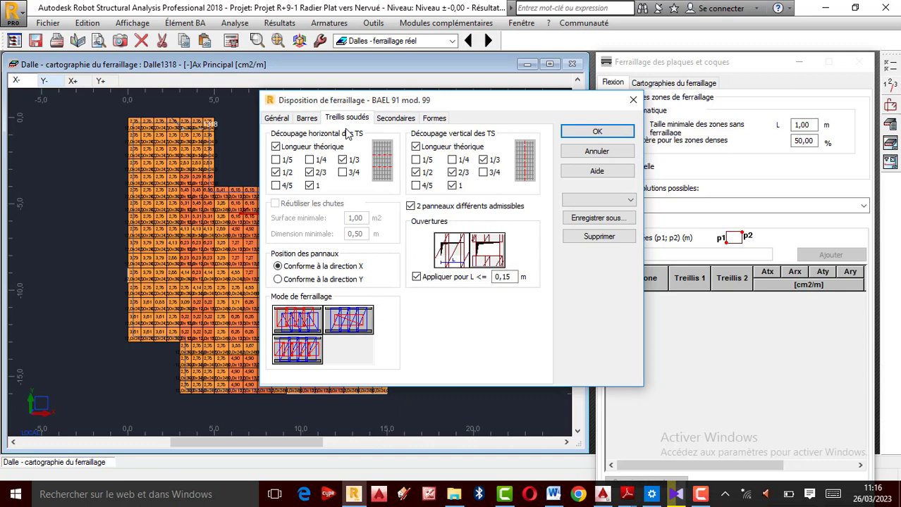
click(397, 121)
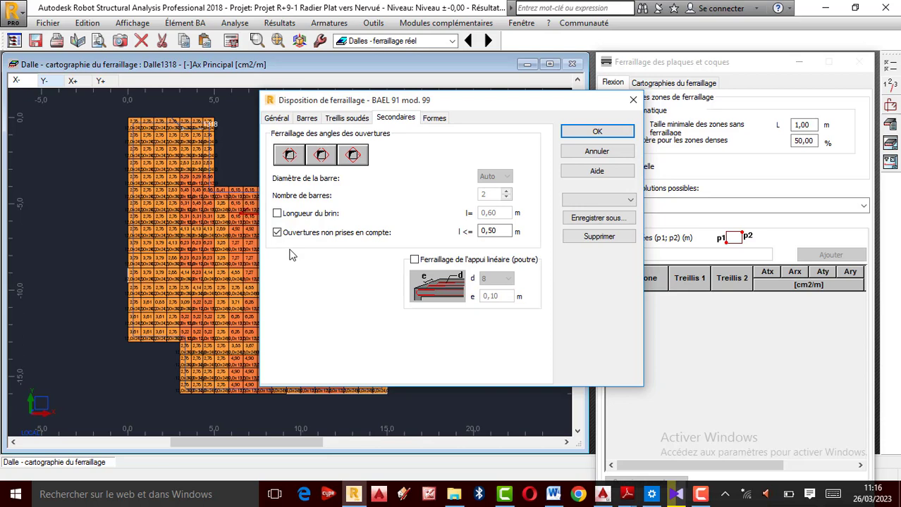
click(277, 213)
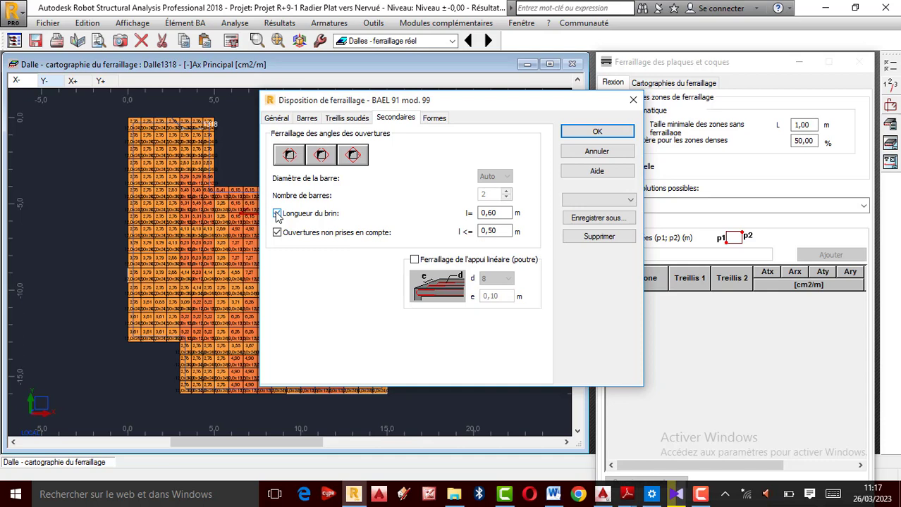
click(277, 214)
Set both the left and right hooks of the main bar (Barre principale) to -180° and apply the reinforcement layout.
click(435, 120)
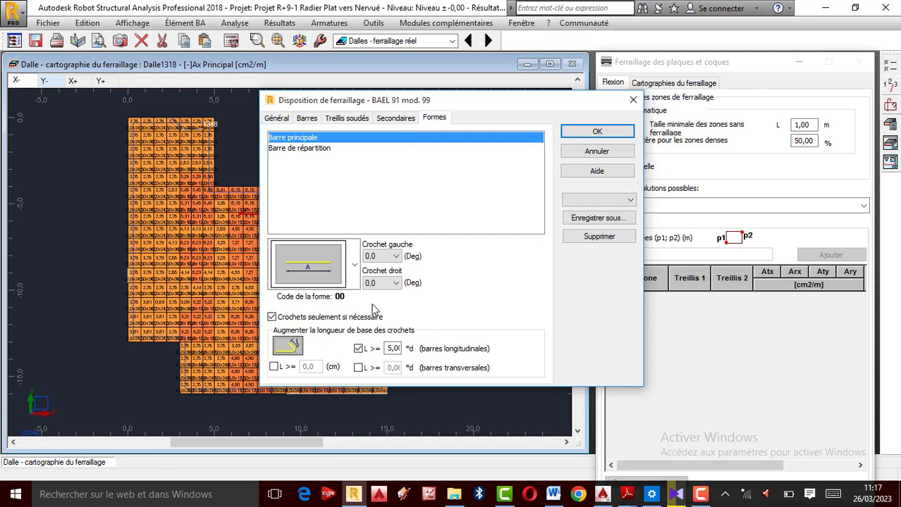
click(386, 256)
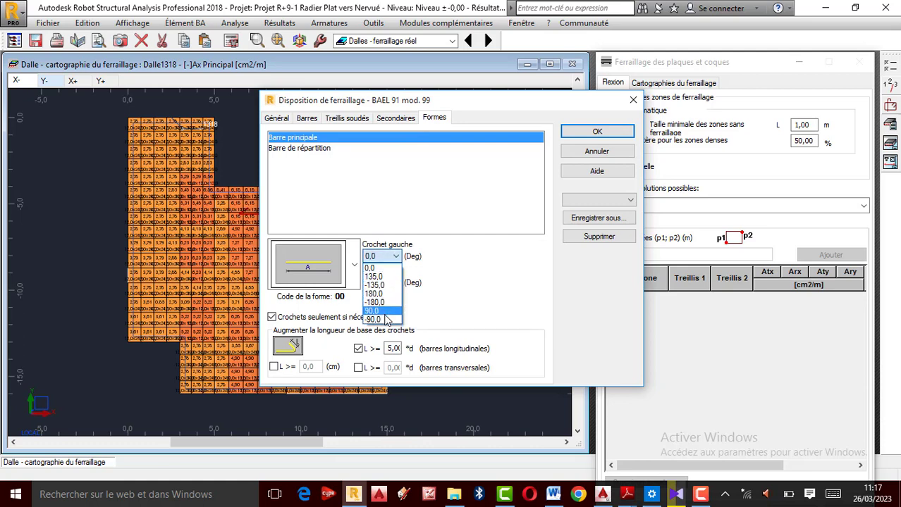
click(377, 302)
click(386, 283)
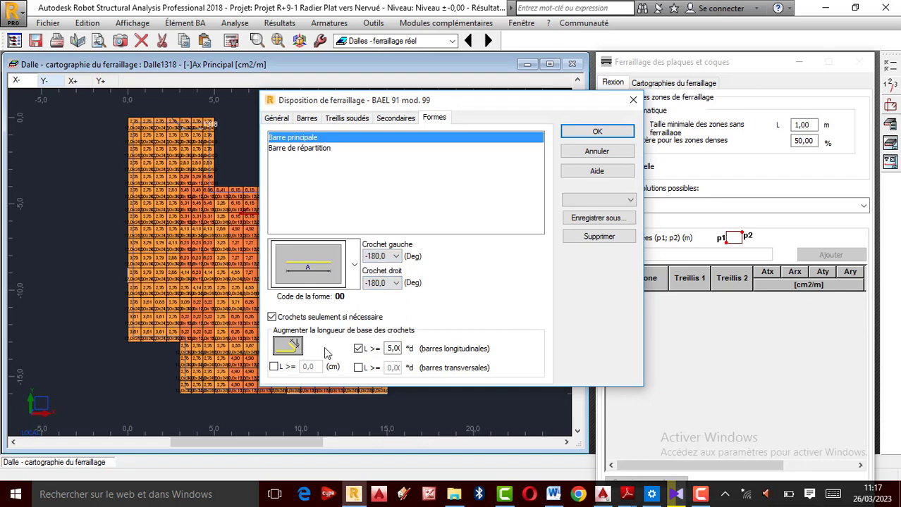
click(596, 131)
Include length, spacing and the longitudinal reinforcement description in section in the bar descriptions of the drawing parameters.
scroll(229, 229, up, 4)
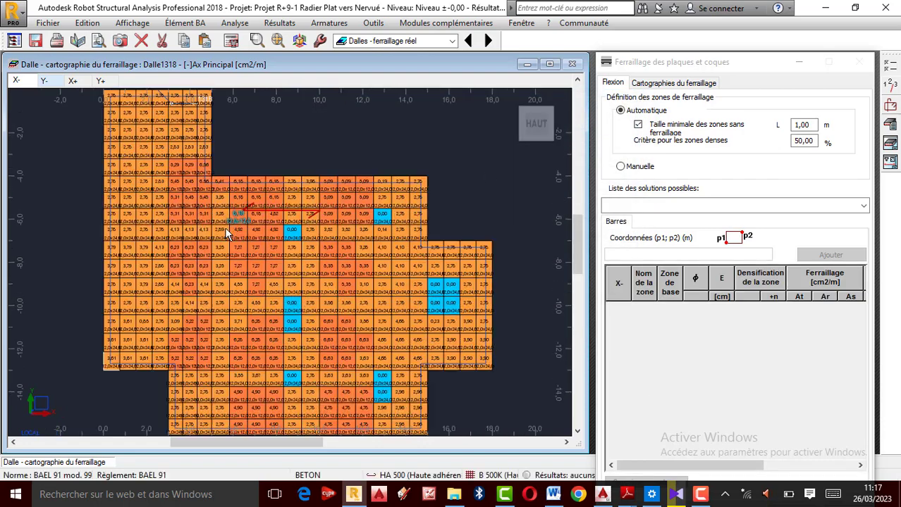
scroll(219, 214, down, 1)
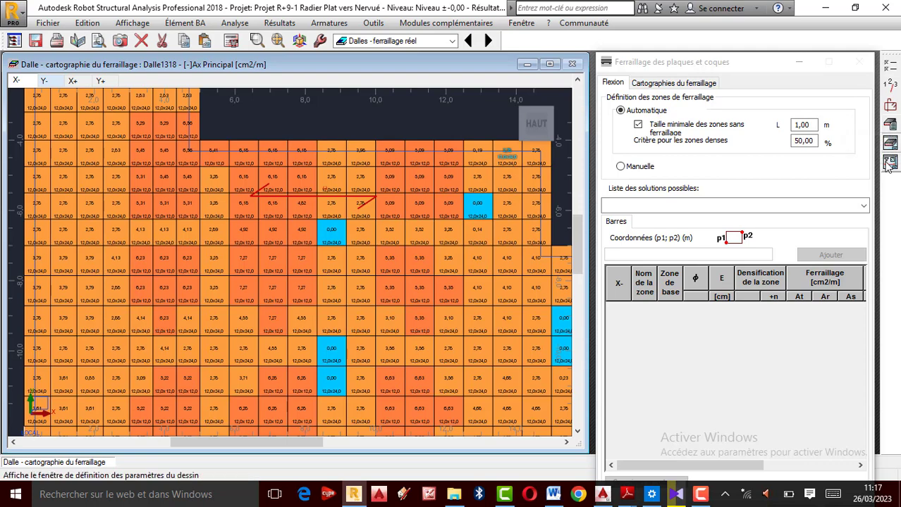
click(229, 26)
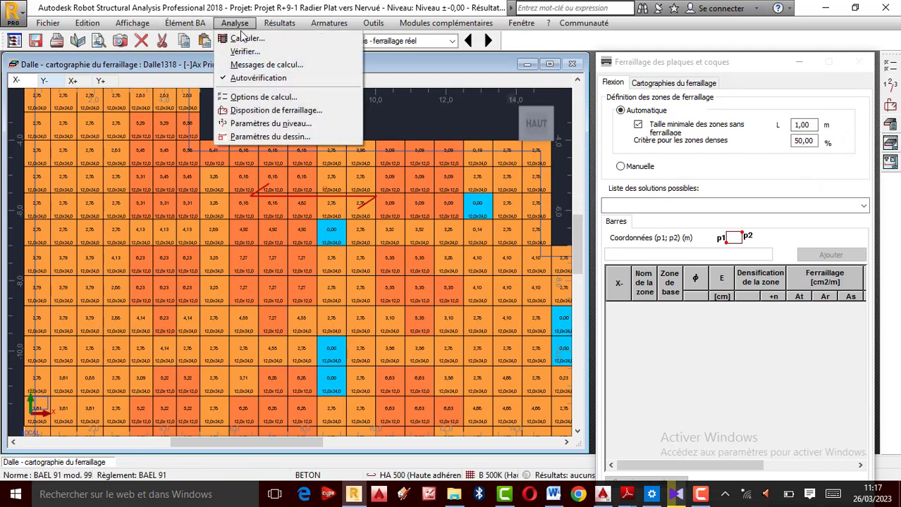
click(262, 135)
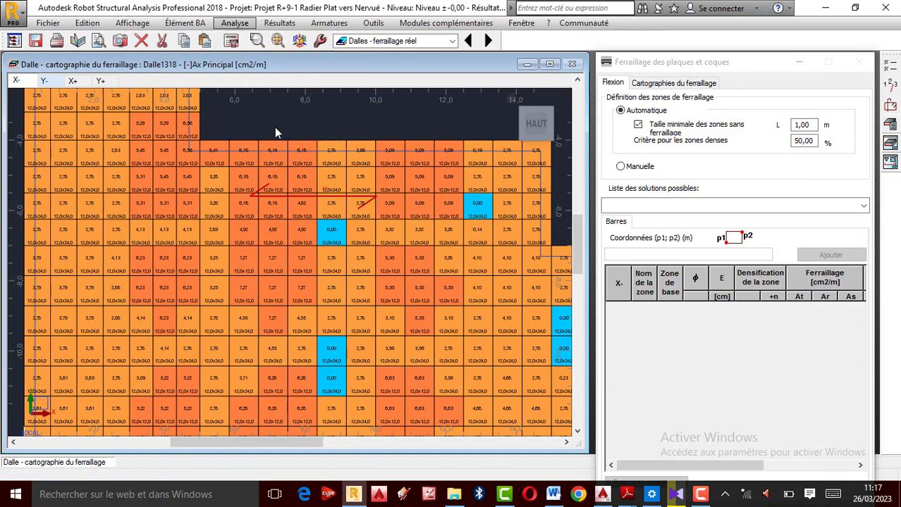
click(345, 108)
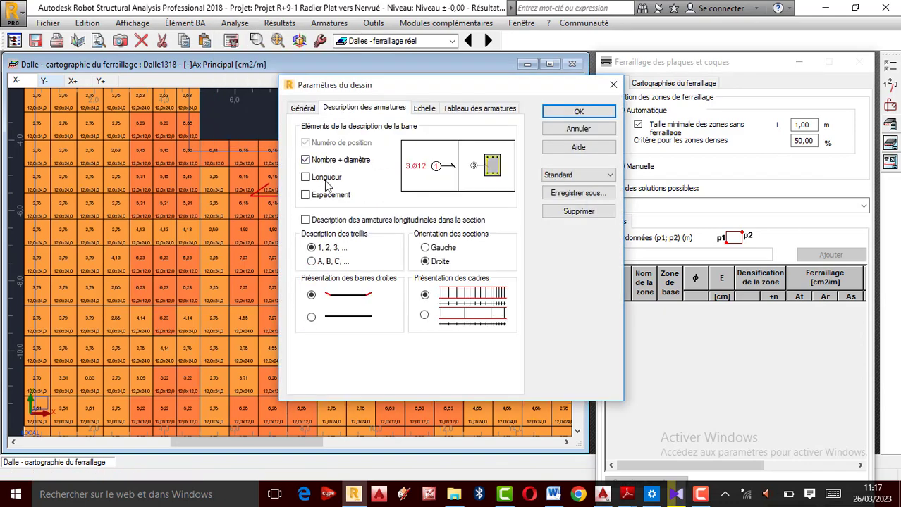
click(306, 177)
click(323, 197)
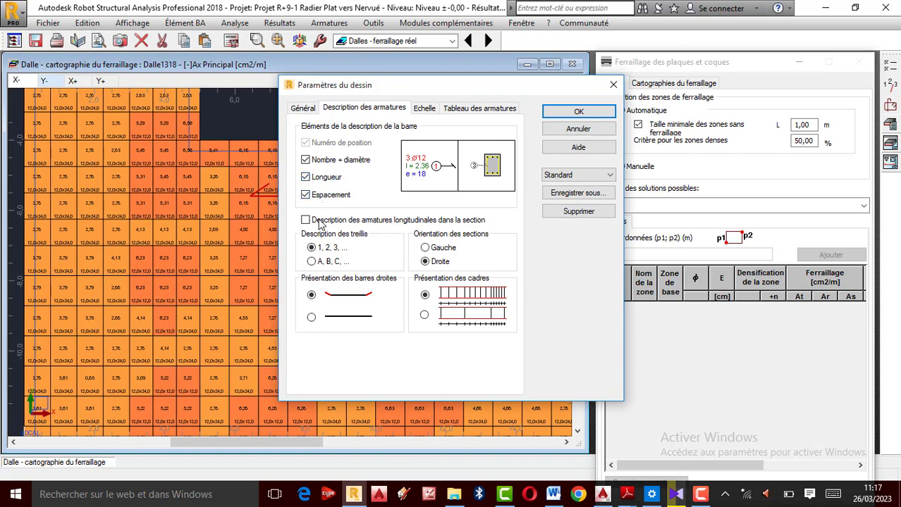
click(320, 221)
Add the number of pieces and the steel type to the reinforcement table and apply the drawing parameters.
click(479, 109)
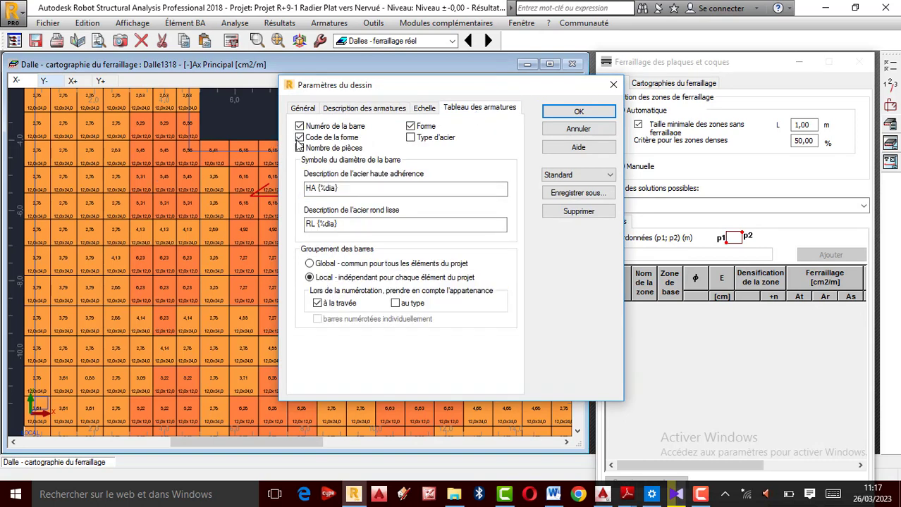
click(299, 148)
click(422, 137)
click(564, 113)
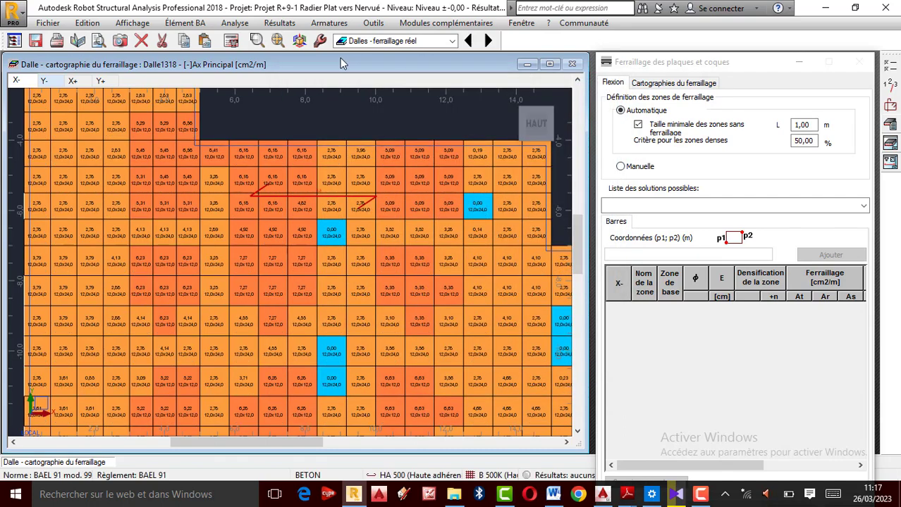
Calculate the provided reinforcement of slab 1318 without generating drawings or preserving the existing reinforcement.
click(230, 40)
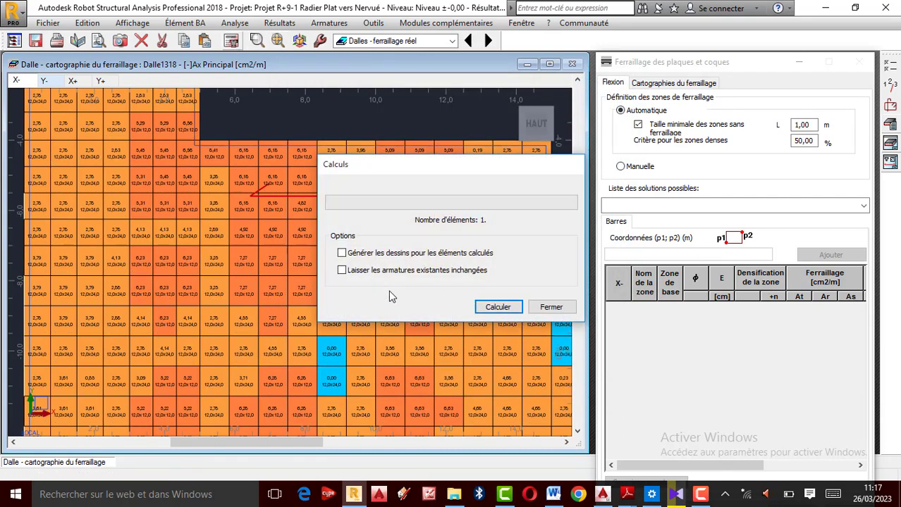
click(505, 309)
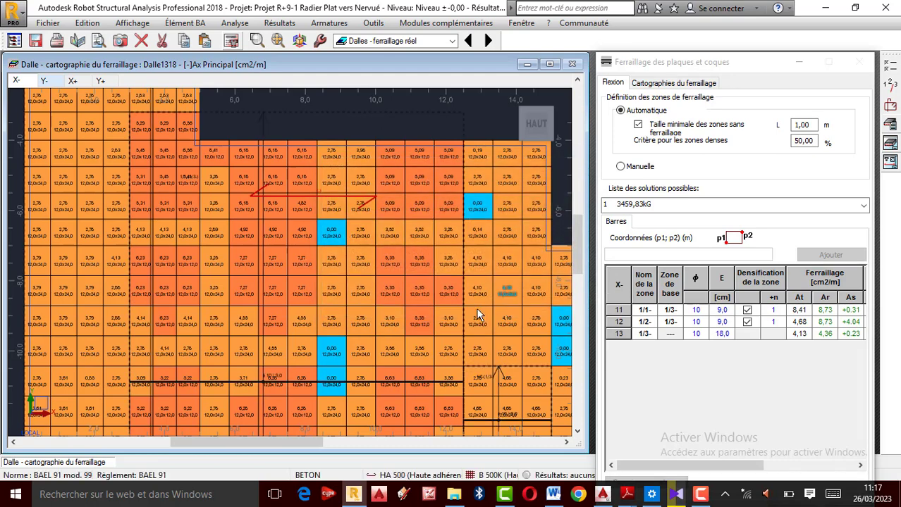
Examine the calculated X- reinforcement zones and bars of slab 1318 against the cell values of the map.
scroll(297, 234, down, 3)
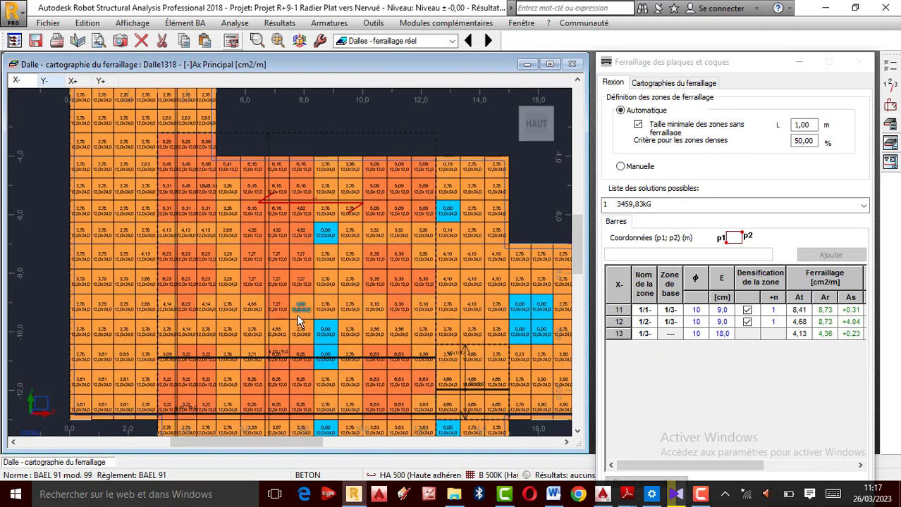
scroll(255, 386, up, 2)
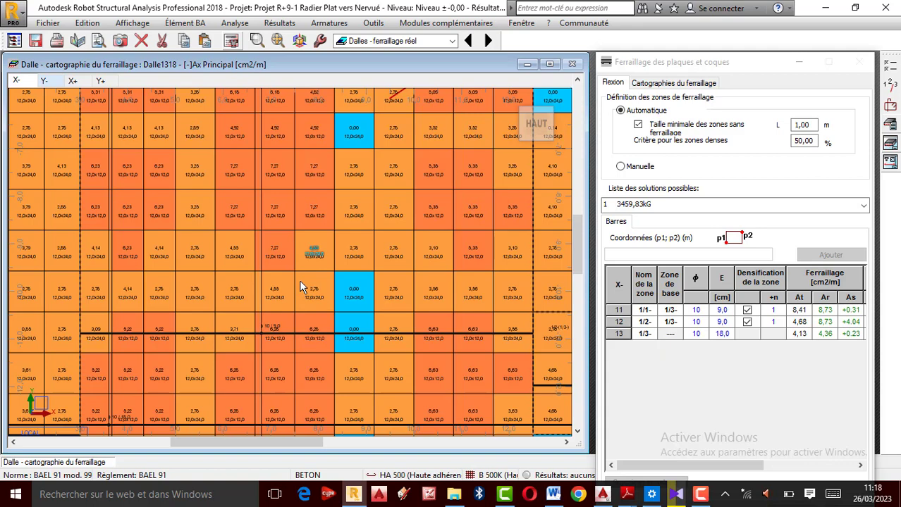
scroll(286, 279, down, 3)
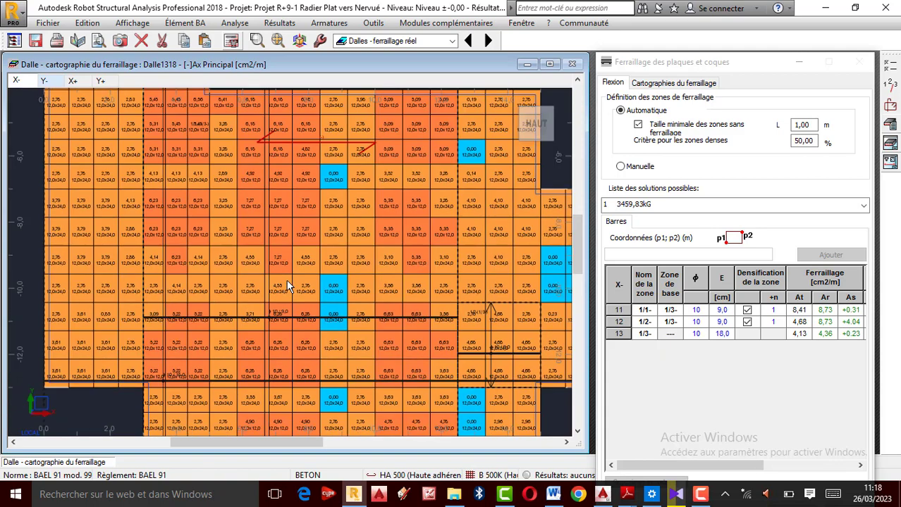
scroll(322, 241, up, 2)
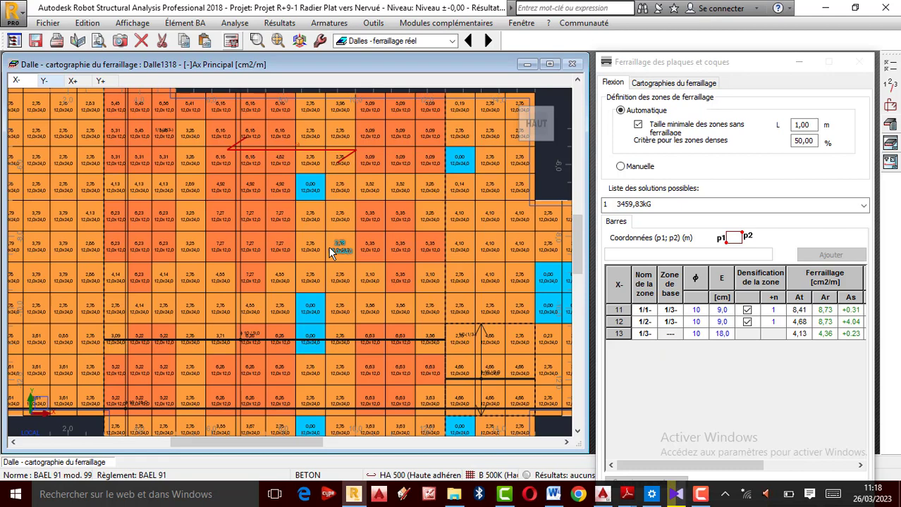
scroll(356, 266, down, 1)
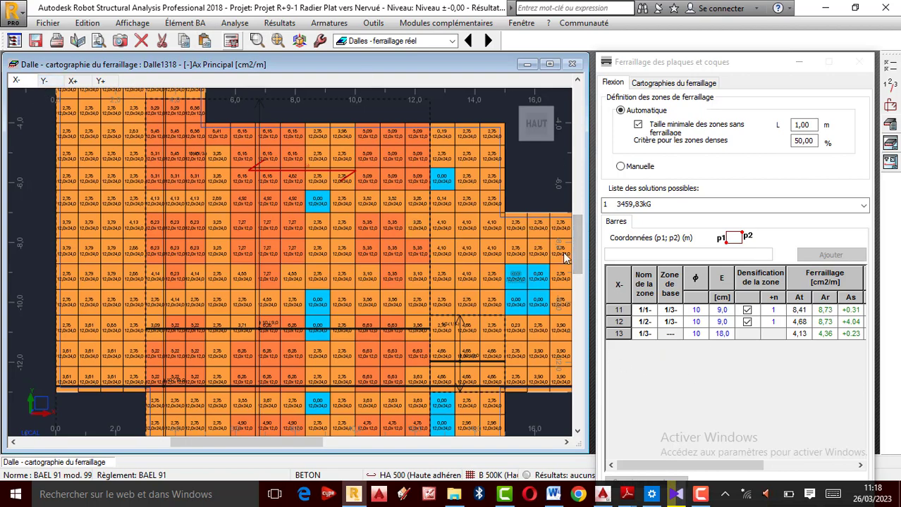
scroll(354, 180, down, 2)
scroll(326, 214, up, 3)
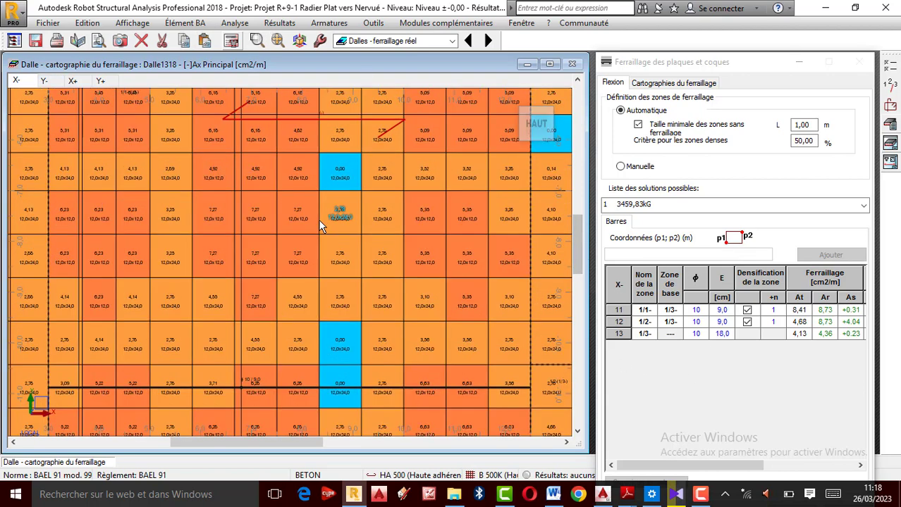
scroll(345, 218, down, 1)
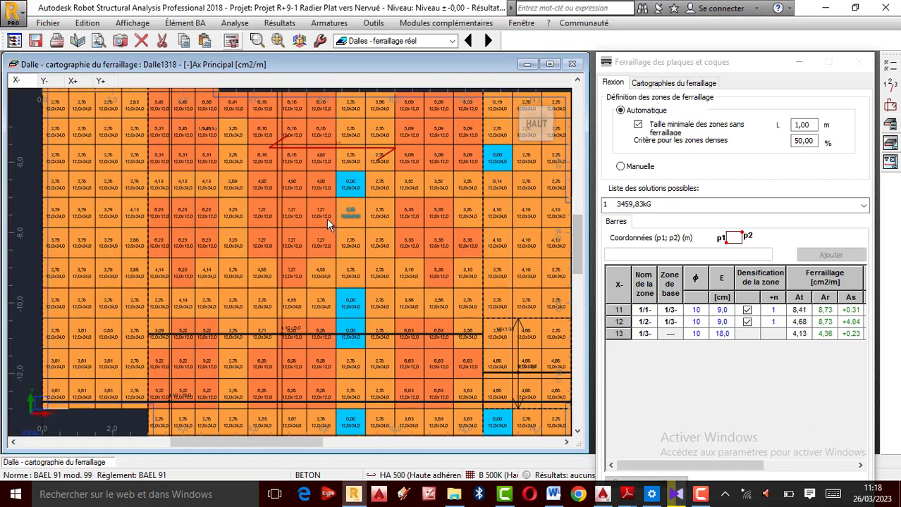
scroll(327, 194, down, 2)
scroll(227, 205, up, 3)
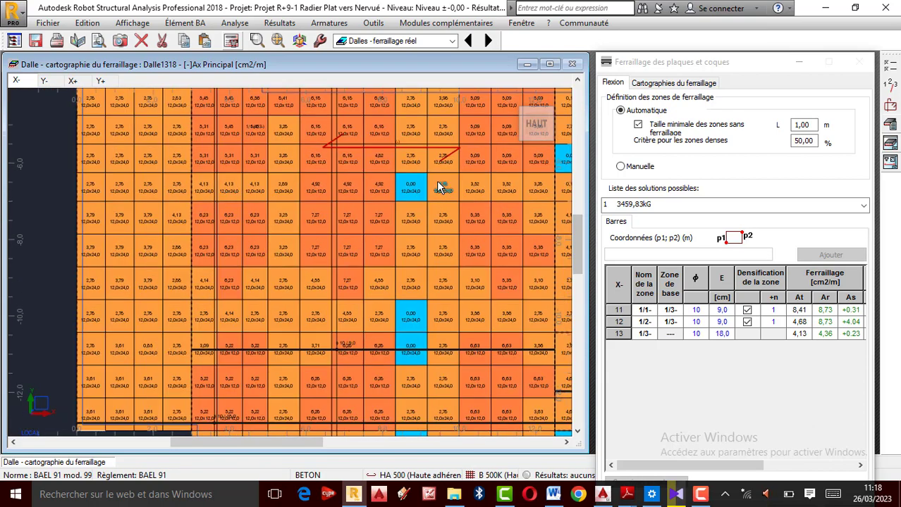
scroll(251, 184, down, 2)
scroll(250, 173, up, 3)
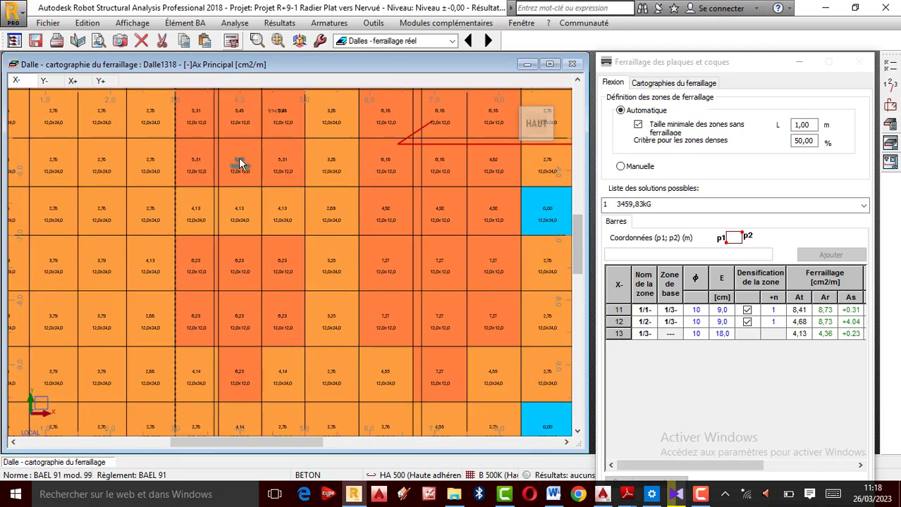
scroll(208, 156, up, 1)
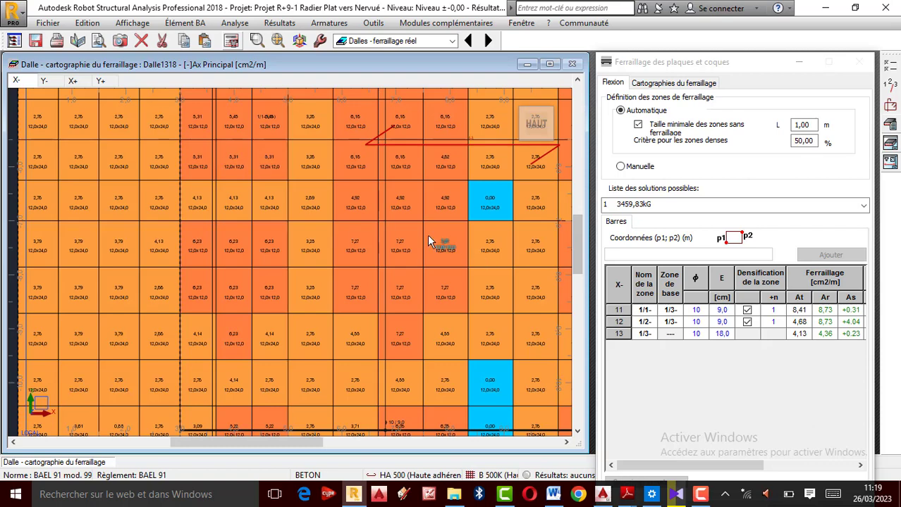
scroll(386, 207, down, 1)
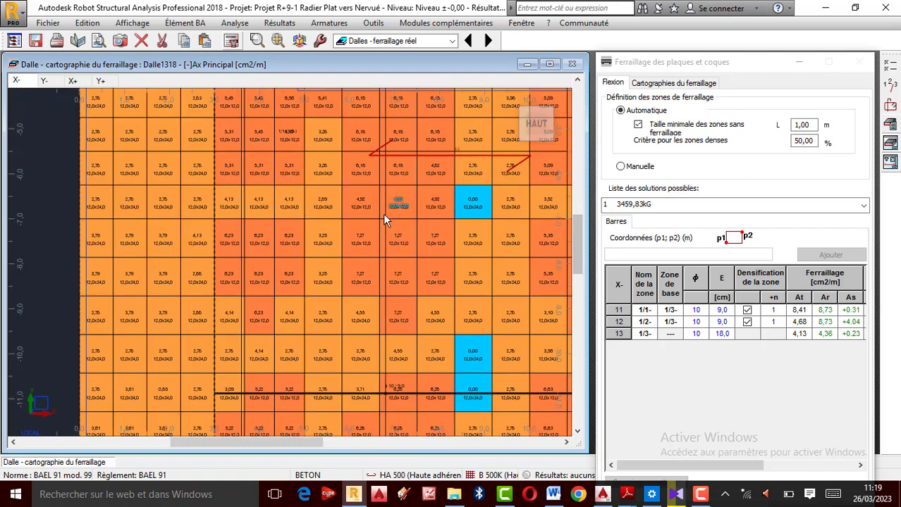
scroll(264, 401, up, 2)
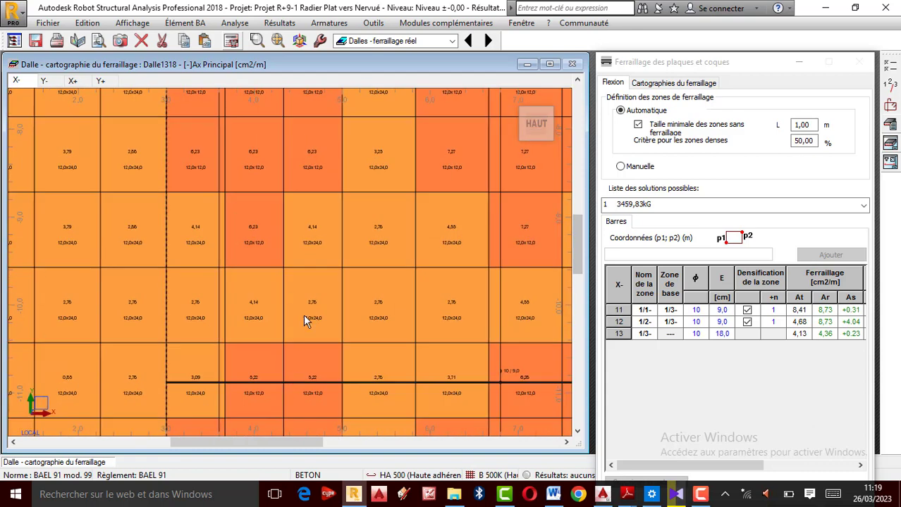
Examine the required areas and bar spacings of the dark orange X- map cells along the horizontal bar near y = -11 m.
scroll(264, 381, up, 1)
scroll(252, 375, up, 2)
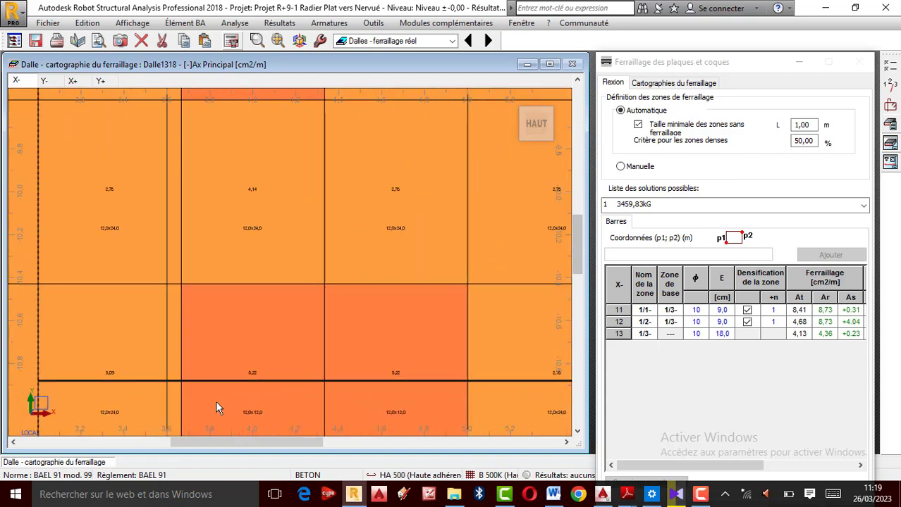
scroll(255, 311, down, 2)
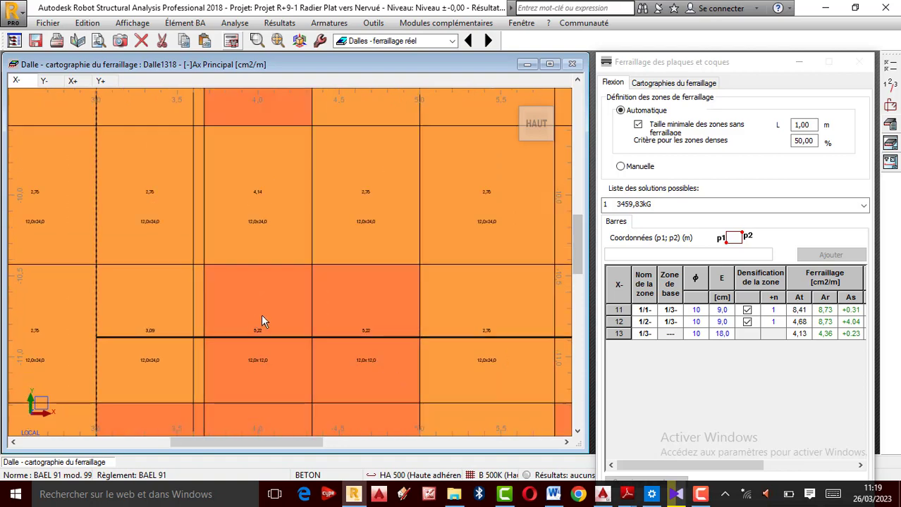
scroll(244, 306, down, 3)
scroll(250, 322, up, 2)
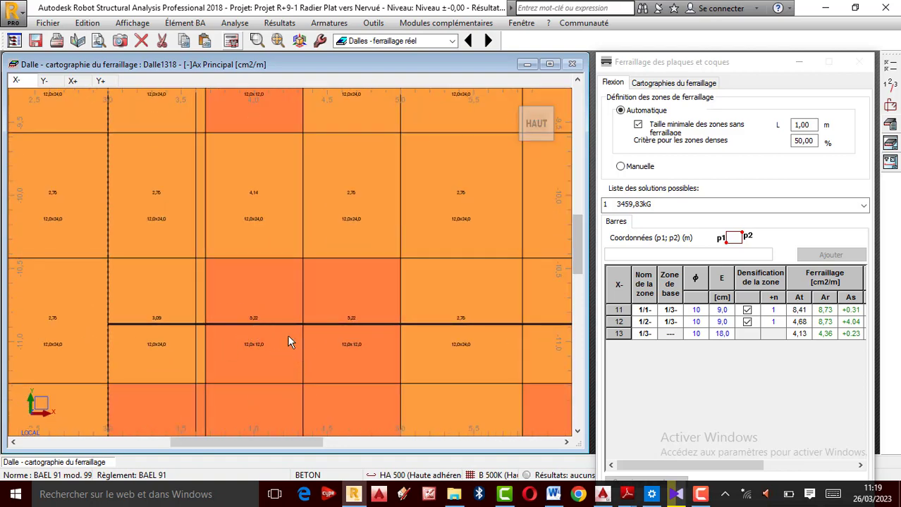
scroll(226, 352, up, 2)
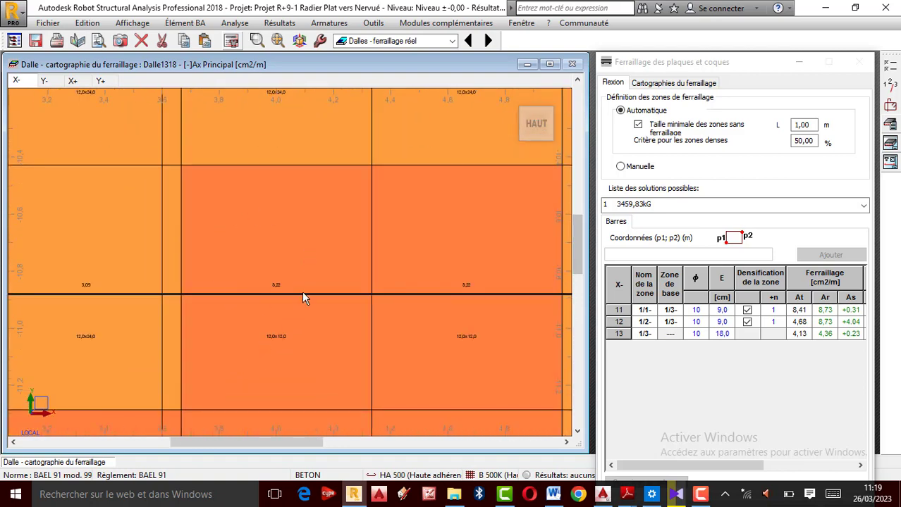
scroll(308, 286, down, 1)
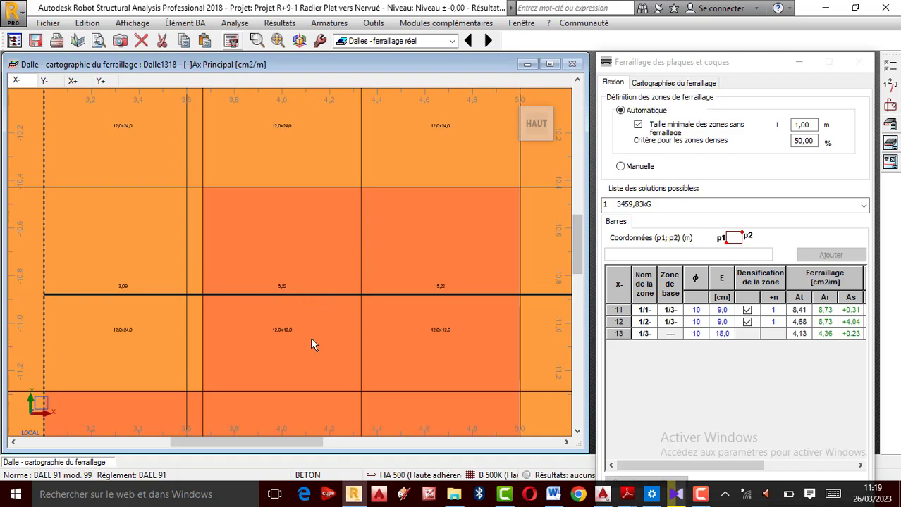
scroll(292, 305, down, 1)
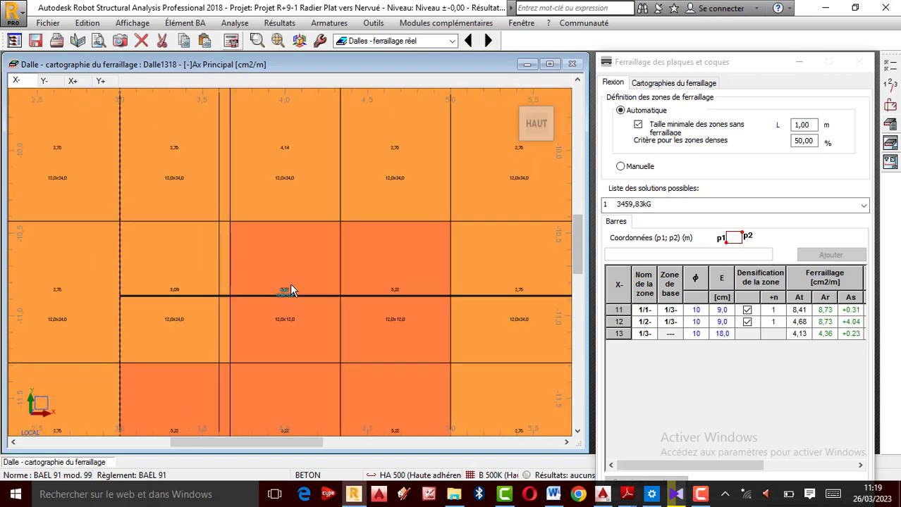
Compare the light orange X- cells above and below that bar with the neighbouring dark orange cells.
scroll(290, 284, down, 3)
scroll(296, 335, down, 1)
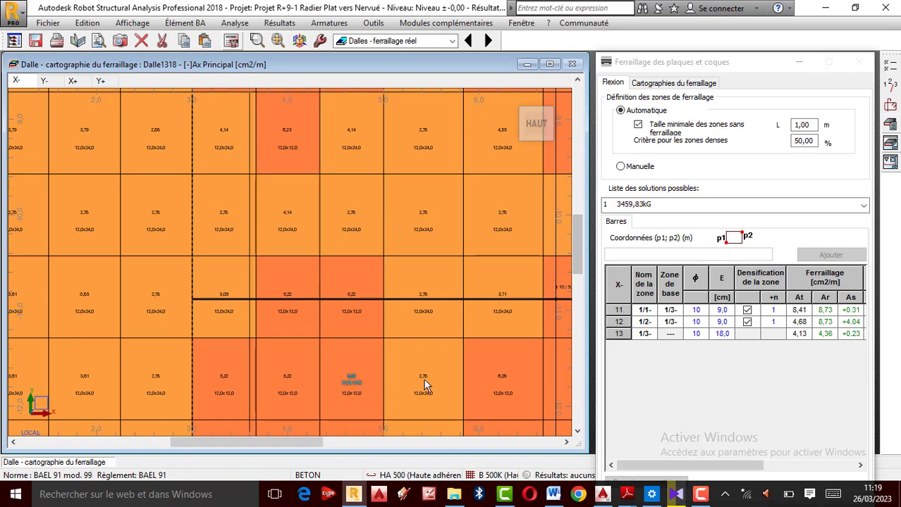
scroll(424, 212, up, 1)
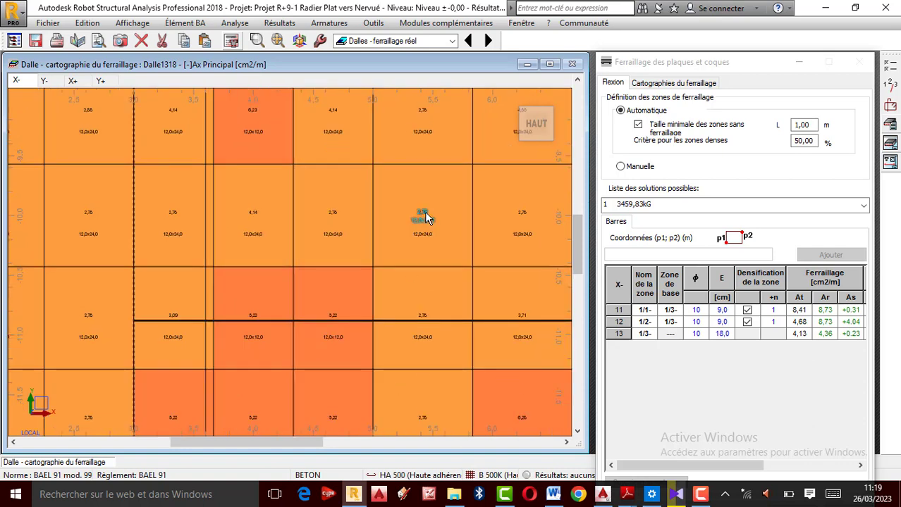
scroll(424, 211, up, 1)
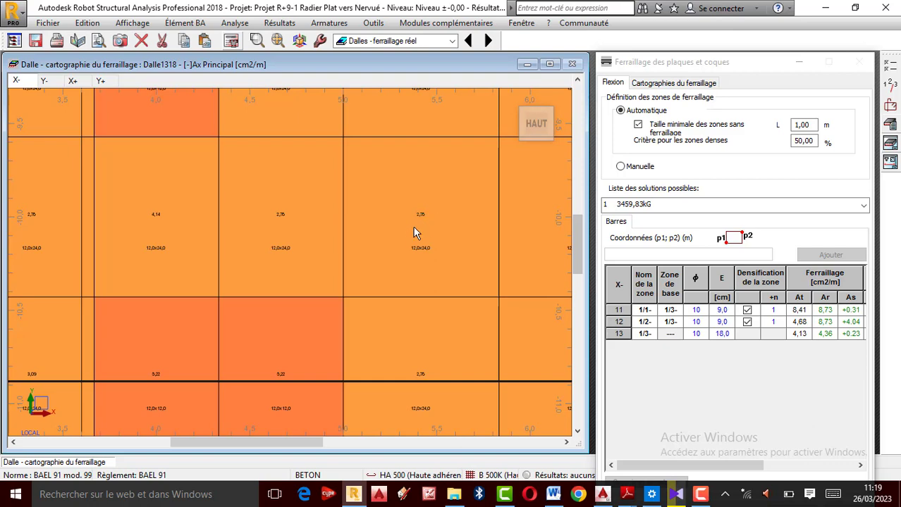
scroll(414, 233, down, 1)
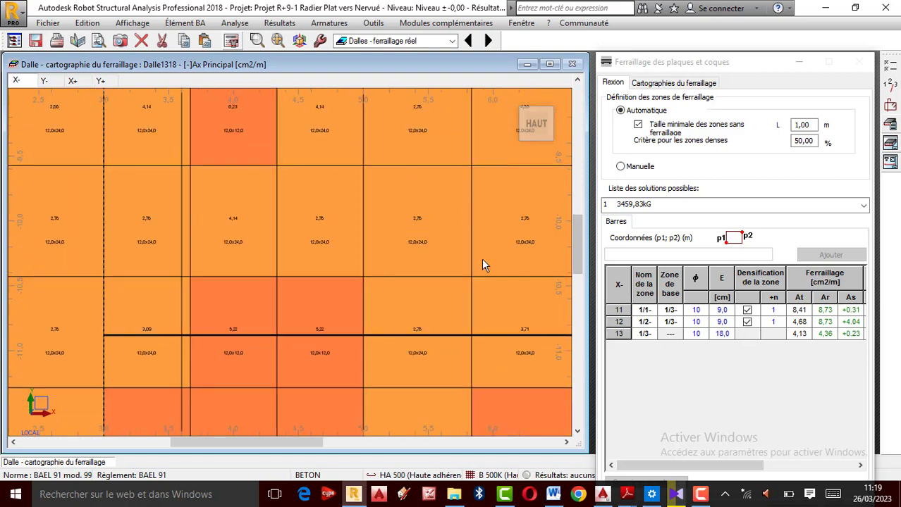
scroll(394, 264, down, 1)
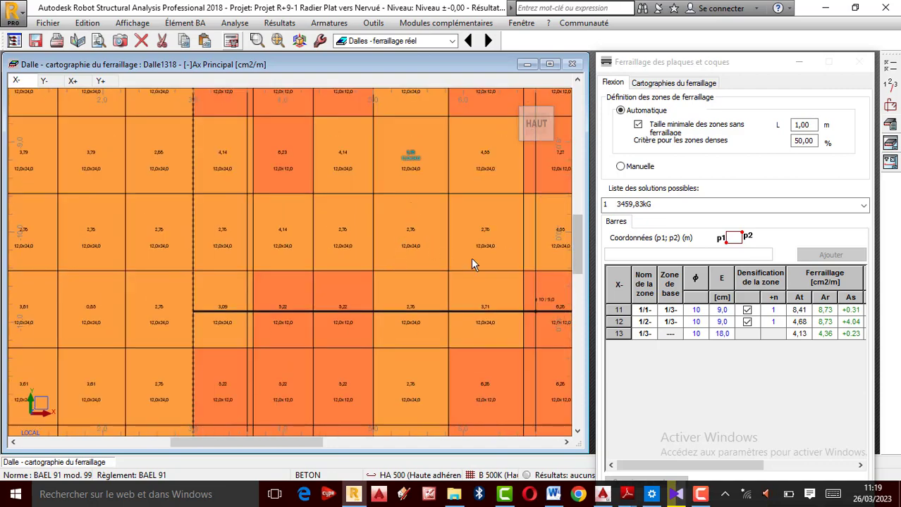
scroll(442, 201, up, 1)
scroll(347, 223, down, 1)
scroll(332, 233, down, 3)
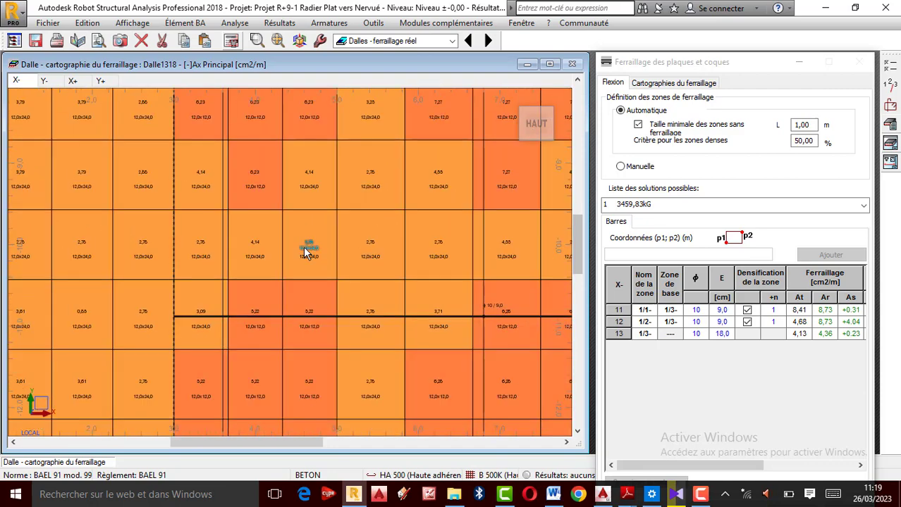
Examine the required area and bar spacing in the blue X- cells around x = 8.7 m, y = -10 m.
scroll(425, 252, up, 5)
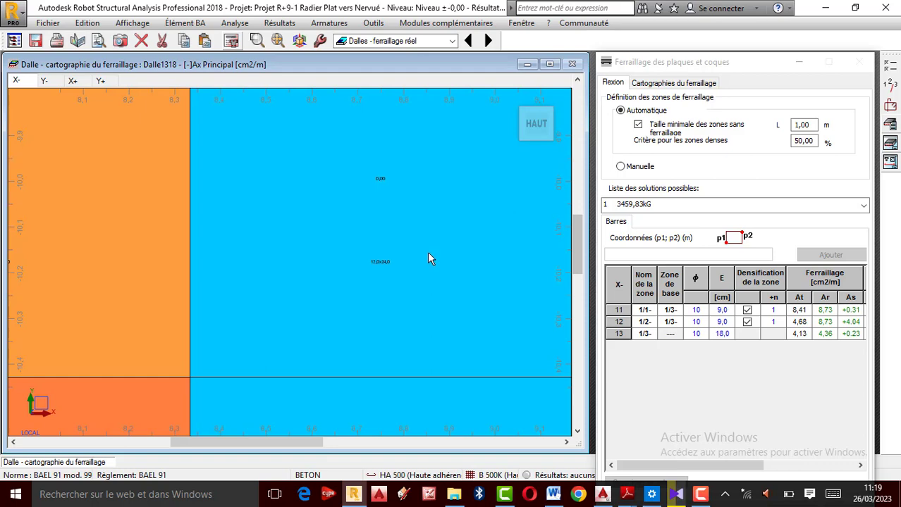
scroll(283, 290, down, 2)
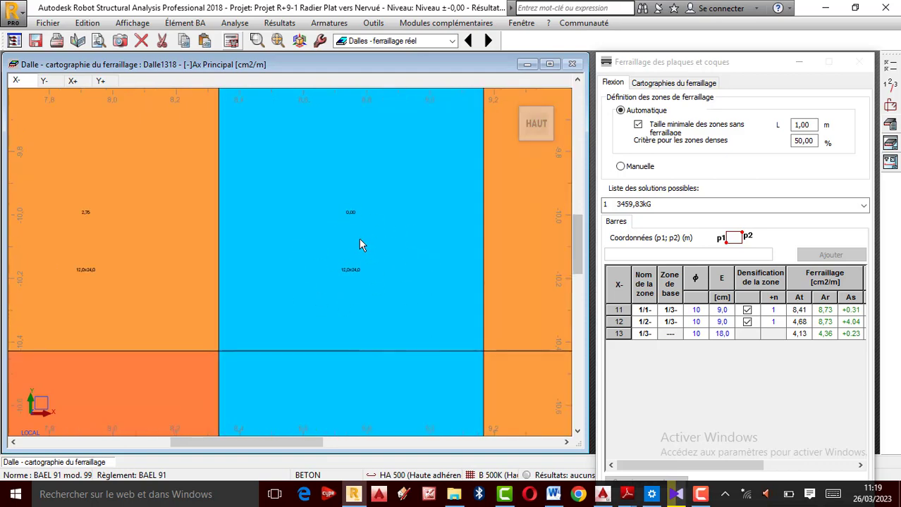
scroll(359, 243, up, 2)
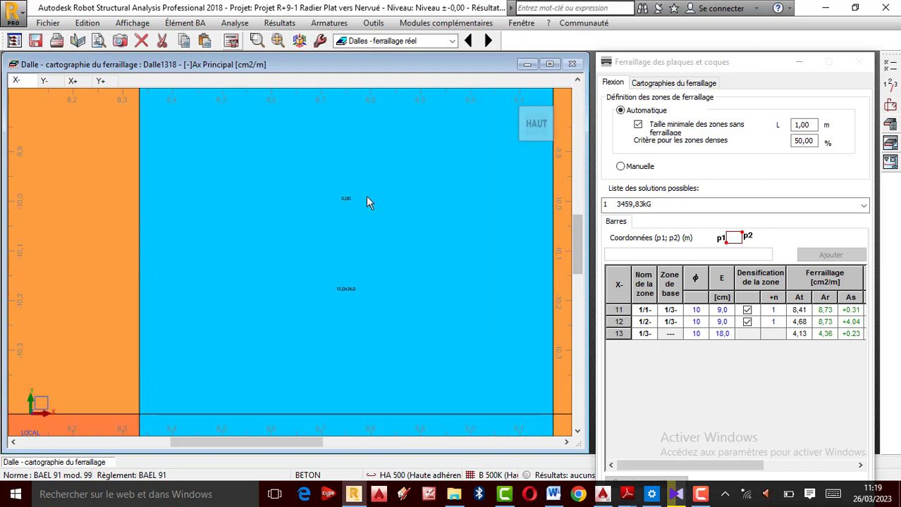
scroll(379, 240, down, 1)
scroll(360, 248, down, 1)
scroll(338, 186, up, 2)
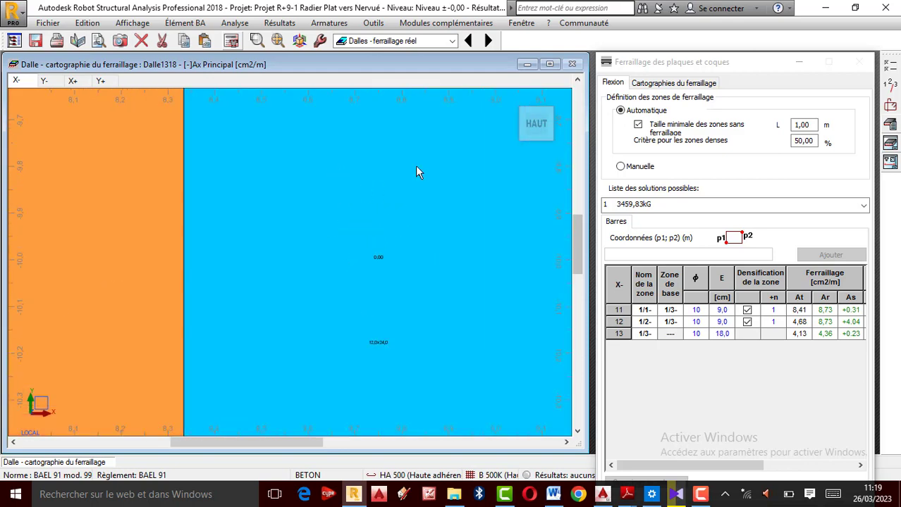
scroll(350, 316, down, 1)
scroll(354, 321, down, 1)
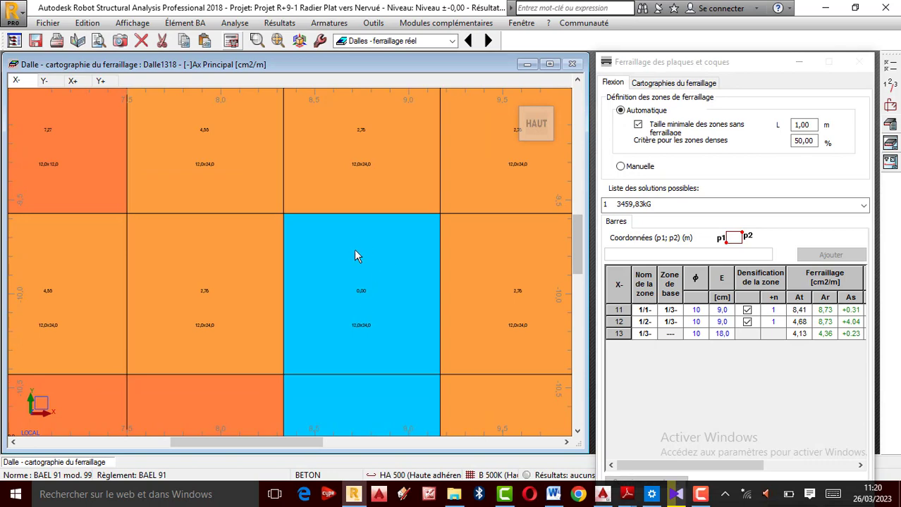
scroll(355, 254, down, 4)
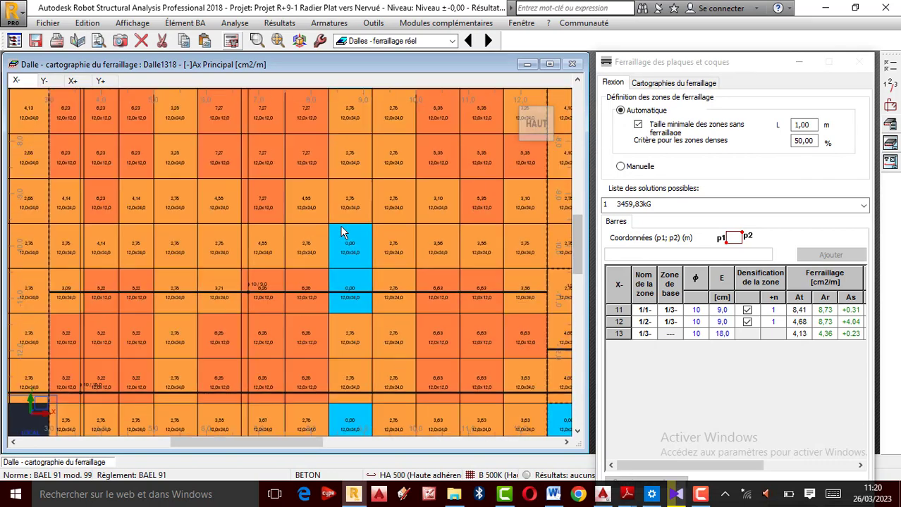
scroll(341, 233, up, 3)
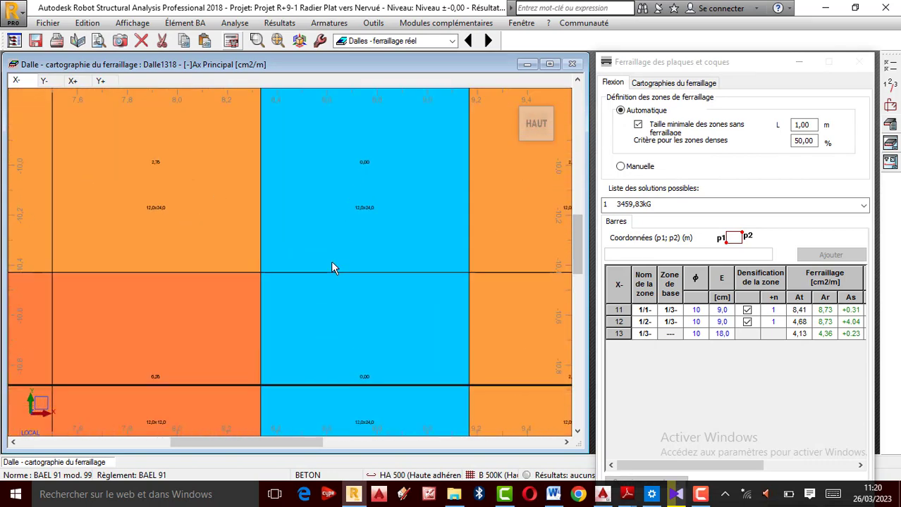
scroll(330, 260, up, 1)
scroll(346, 199, down, 4)
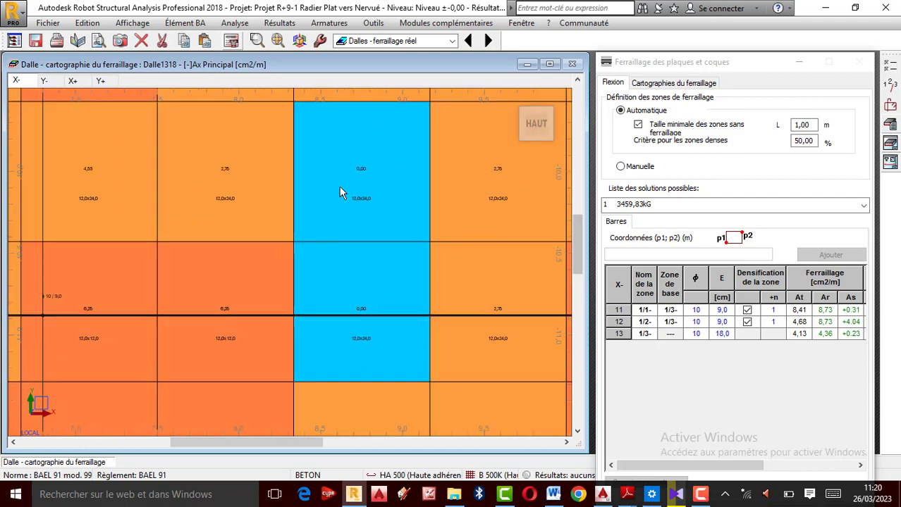
Examine the blue X- cell below y = -13 m and the distribution of blue cells across the slab.
scroll(336, 204, down, 4)
scroll(340, 363, up, 1)
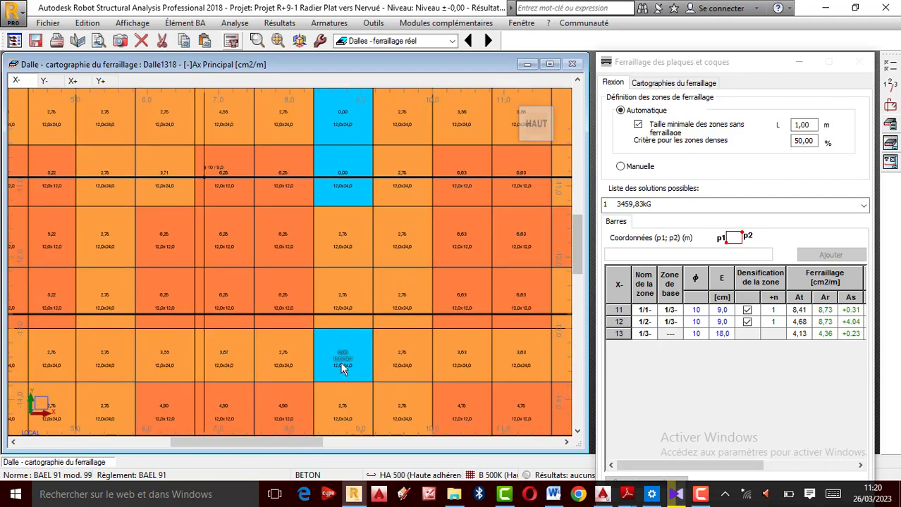
scroll(341, 365, up, 2)
scroll(361, 310, down, 4)
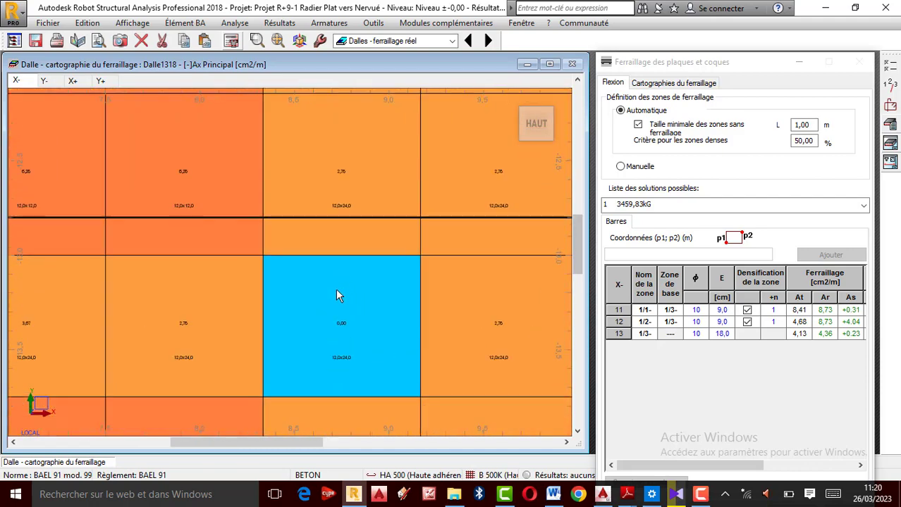
scroll(301, 291, down, 2)
scroll(384, 262, down, 1)
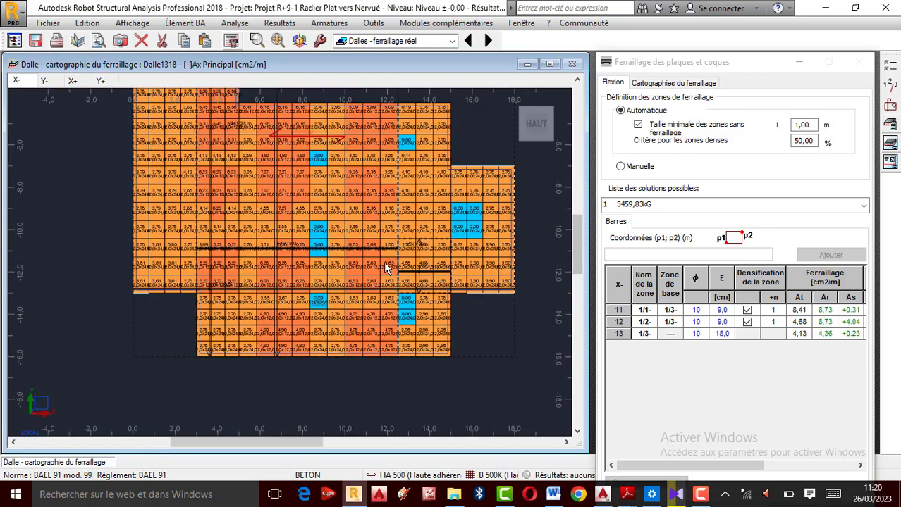
scroll(344, 310, up, 1)
scroll(308, 239, down, 1)
scroll(308, 239, up, 1)
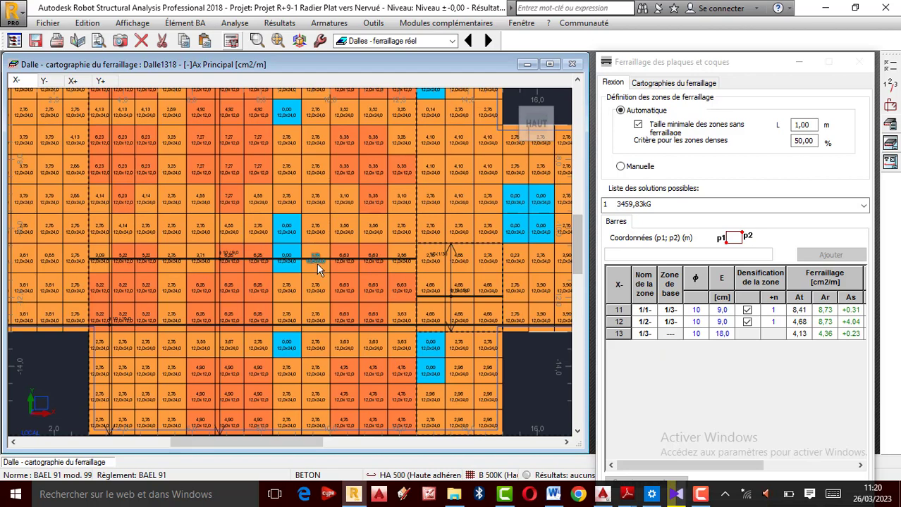
Display the Y- reinforcement map of slab 1318 and examine its zones, bars and cell values, including the blue row.
click(51, 84)
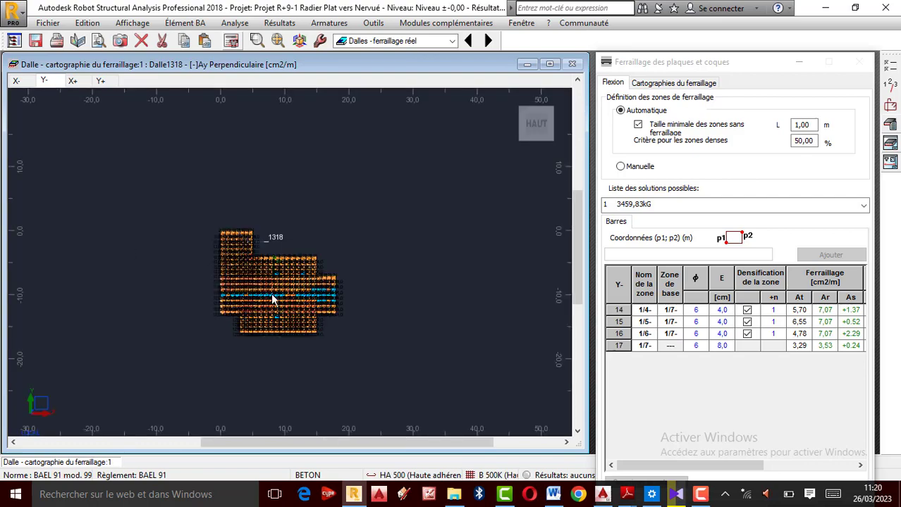
scroll(273, 299, up, 6)
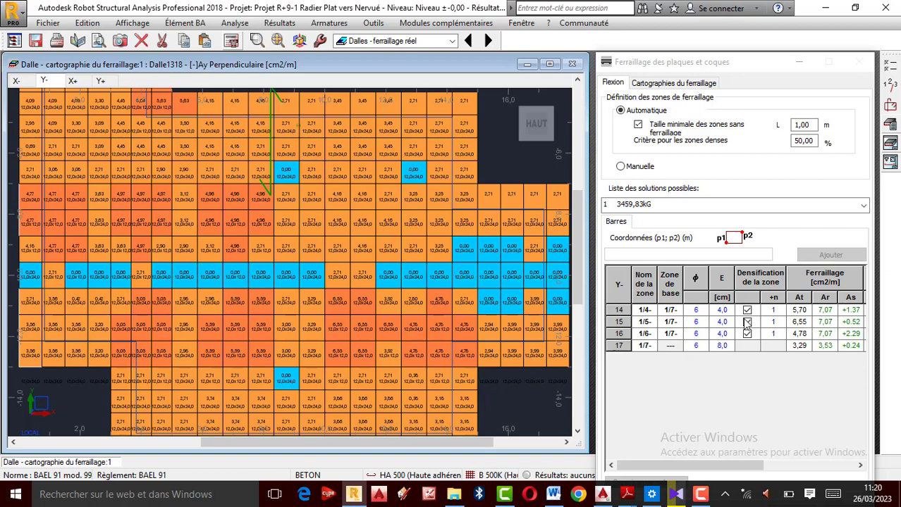
scroll(339, 299, down, 1)
scroll(139, 152, up, 2)
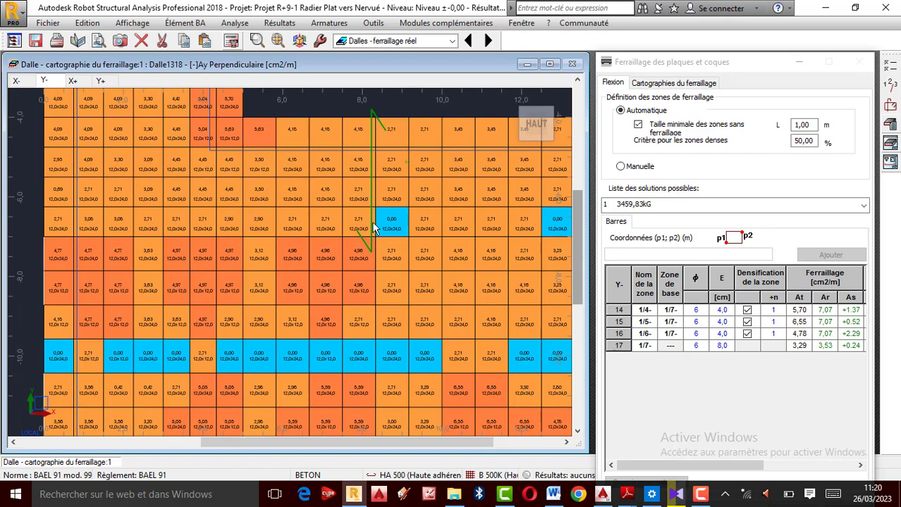
scroll(374, 239, down, 2)
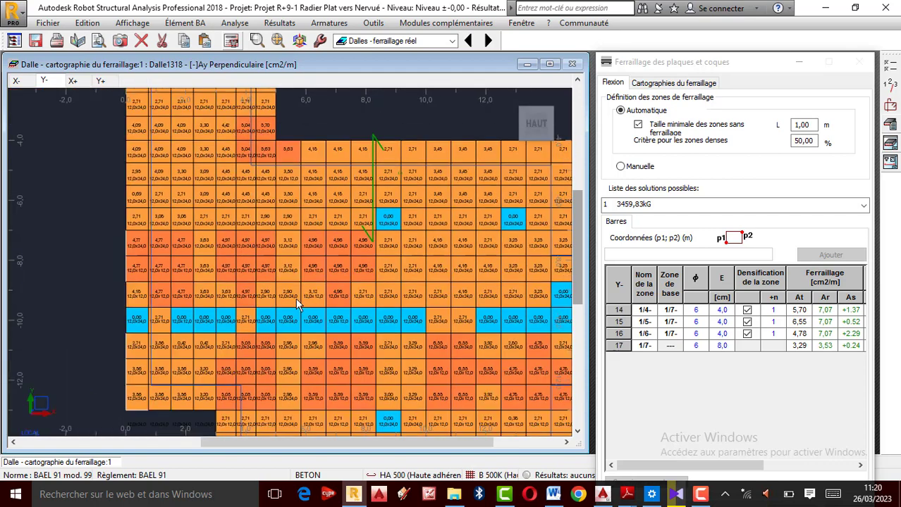
scroll(295, 298, up, 3)
scroll(257, 328, up, 2)
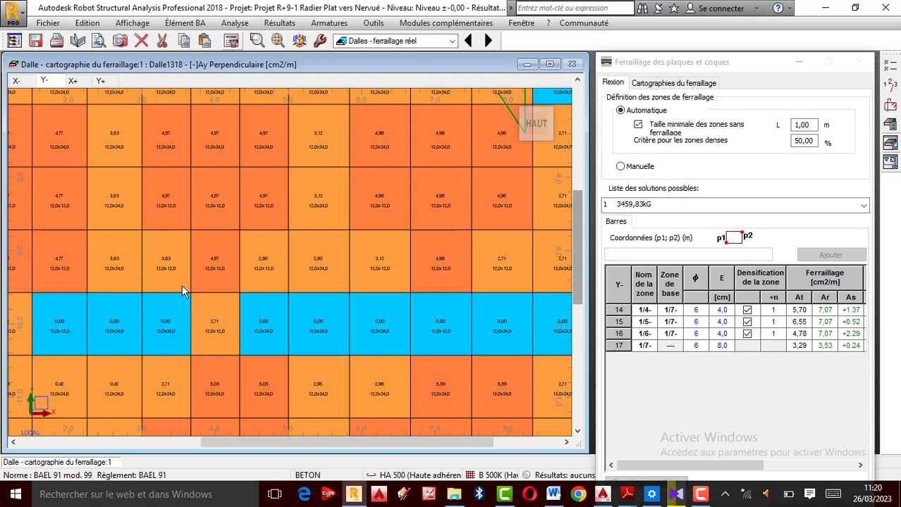
scroll(182, 291, down, 1)
Display the X+ reinforcement map of slab 1318 and examine its zones, bars and cell values.
click(81, 82)
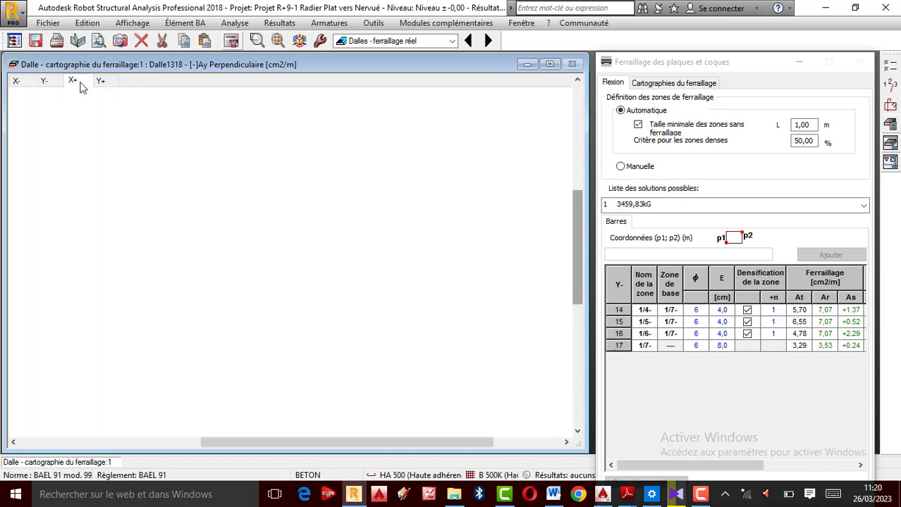
scroll(249, 298, up, 5)
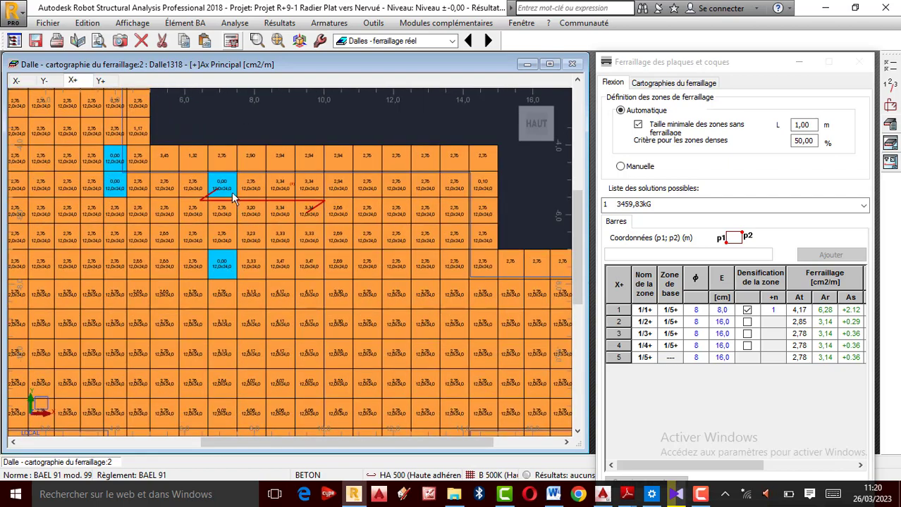
scroll(224, 191, up, 1)
scroll(211, 227, down, 3)
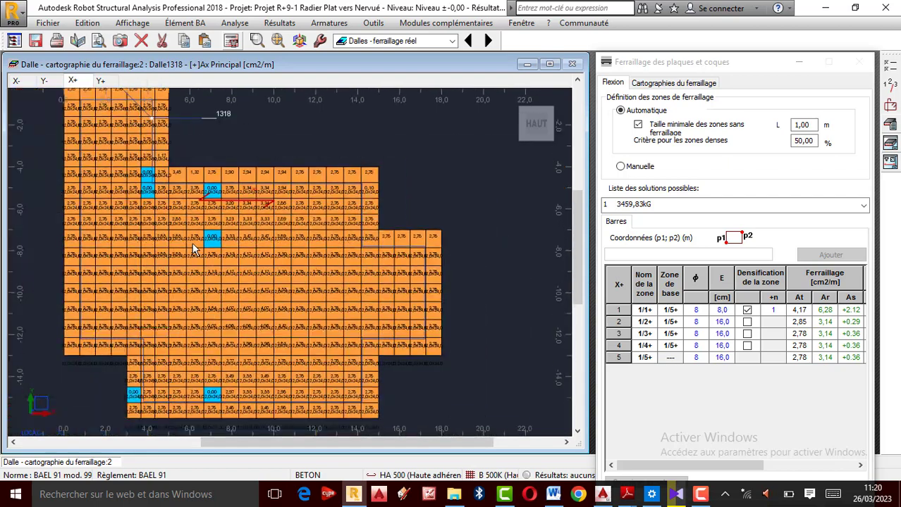
scroll(191, 245, up, 2)
scroll(284, 142, down, 2)
scroll(272, 209, up, 3)
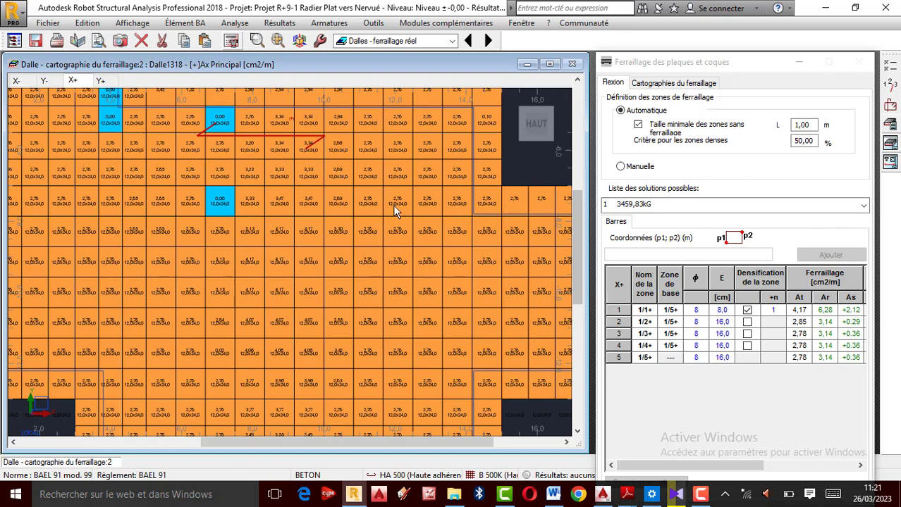
Display the Y+ reinforcement map of slab 1318 and examine its zones, bars and cell values.
click(110, 82)
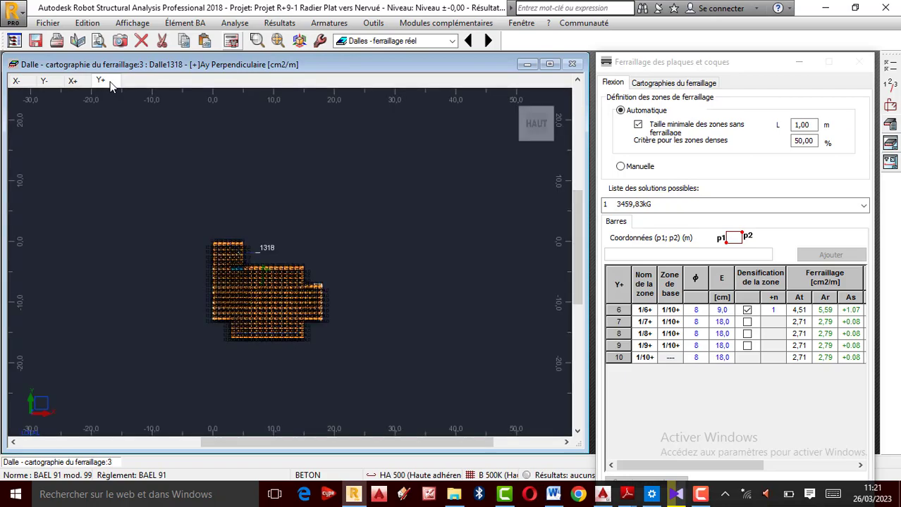
scroll(251, 307, up, 5)
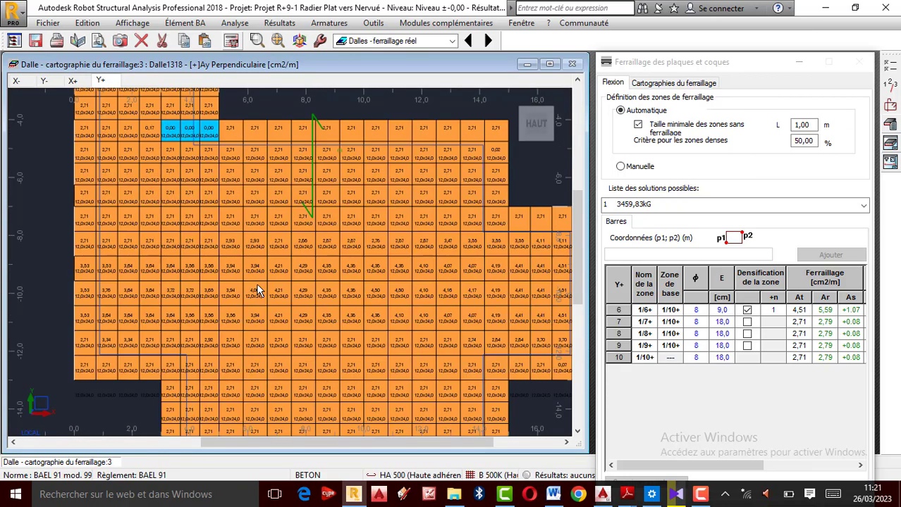
Examine the Y+ cell values in the middle of the slab and around the three blue cells near y = -4 m.
scroll(244, 282, up, 2)
scroll(239, 275, down, 5)
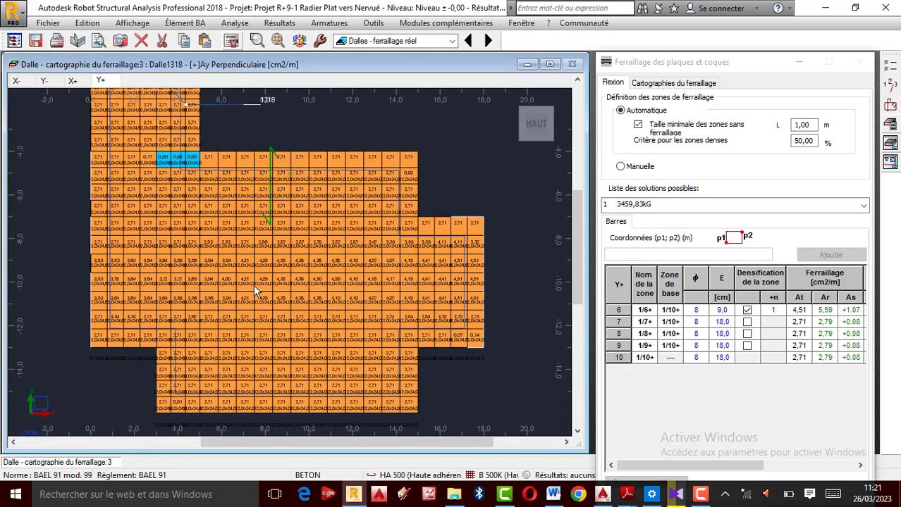
scroll(253, 285, up, 4)
scroll(272, 243, down, 2)
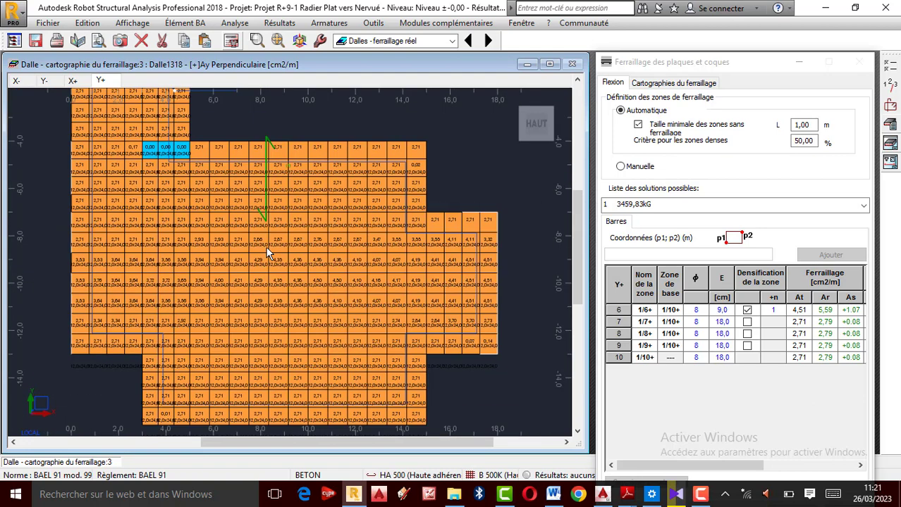
scroll(176, 258, up, 3)
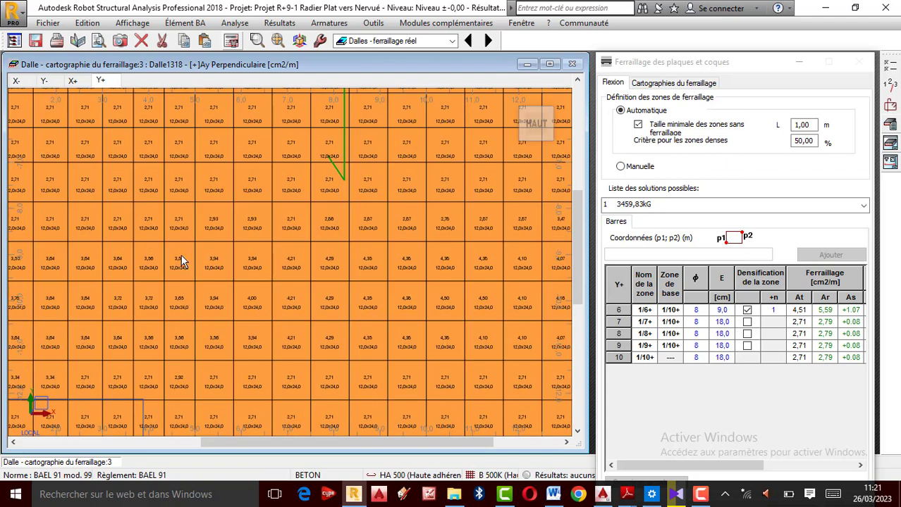
scroll(196, 310, down, 1)
scroll(164, 124, up, 2)
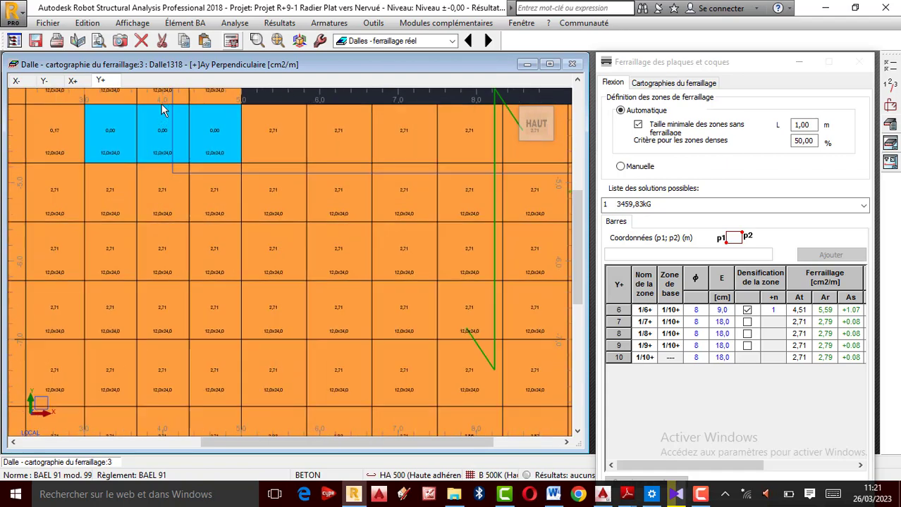
scroll(190, 151, down, 1)
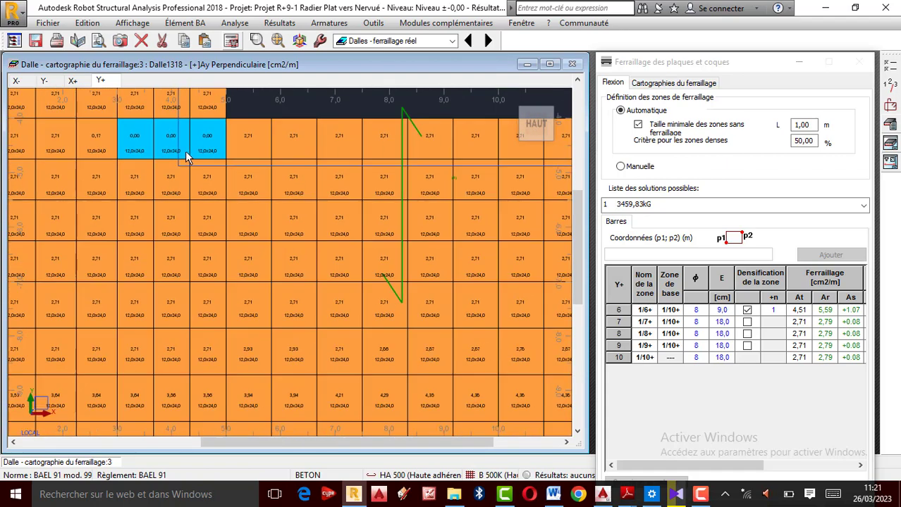
scroll(185, 150, down, 1)
scroll(180, 144, up, 2)
scroll(211, 159, down, 3)
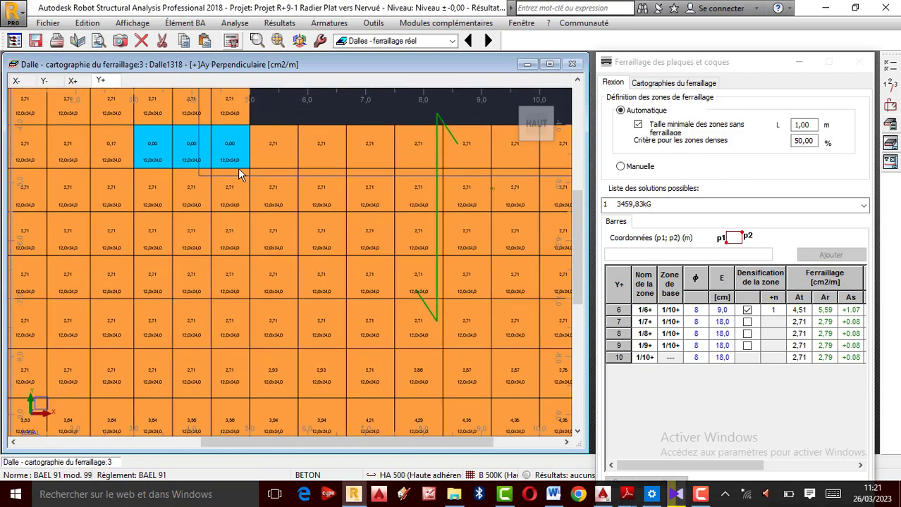
Examine how the Y+ reinforcement values are distributed across the wider part of the slab, between y = -4 m and y = -14 m.
scroll(236, 176, down, 4)
scroll(215, 175, up, 4)
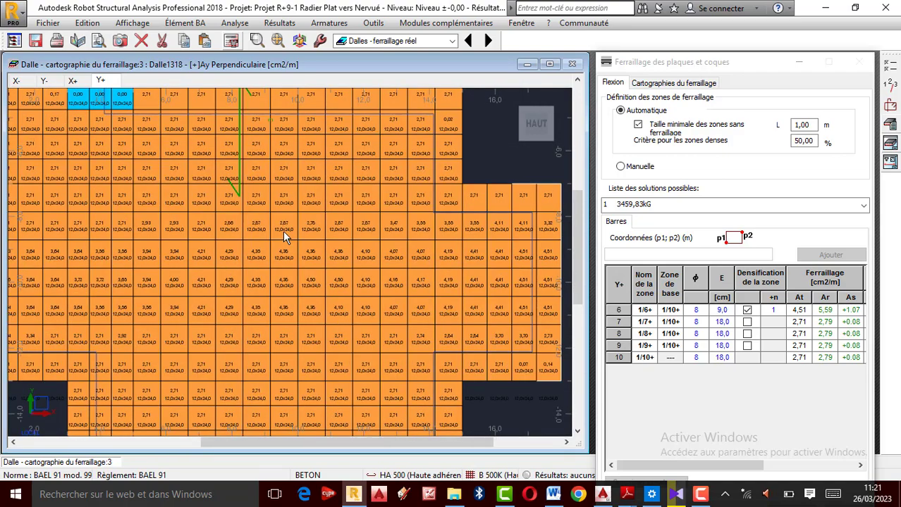
scroll(282, 232, down, 2)
scroll(210, 163, up, 2)
scroll(209, 164, down, 1)
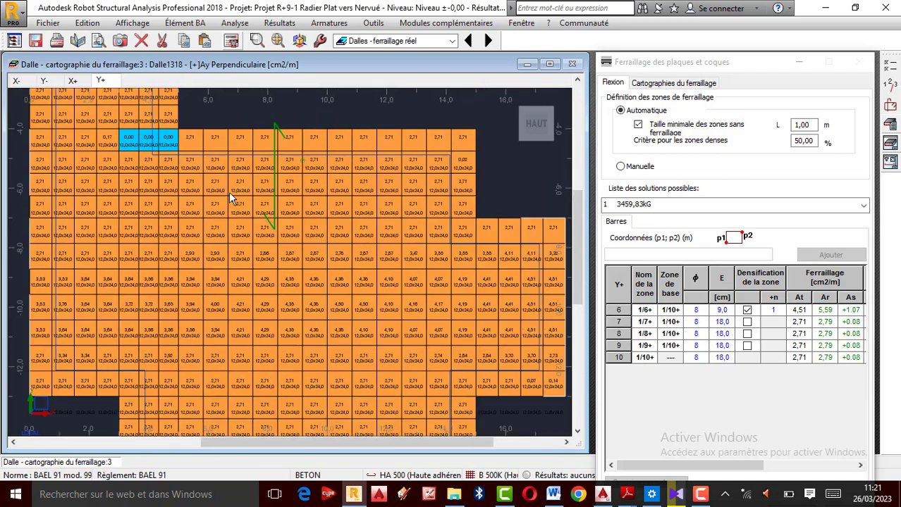
scroll(233, 212, down, 1)
scroll(244, 213, up, 1)
scroll(253, 207, down, 1)
scroll(251, 211, up, 1)
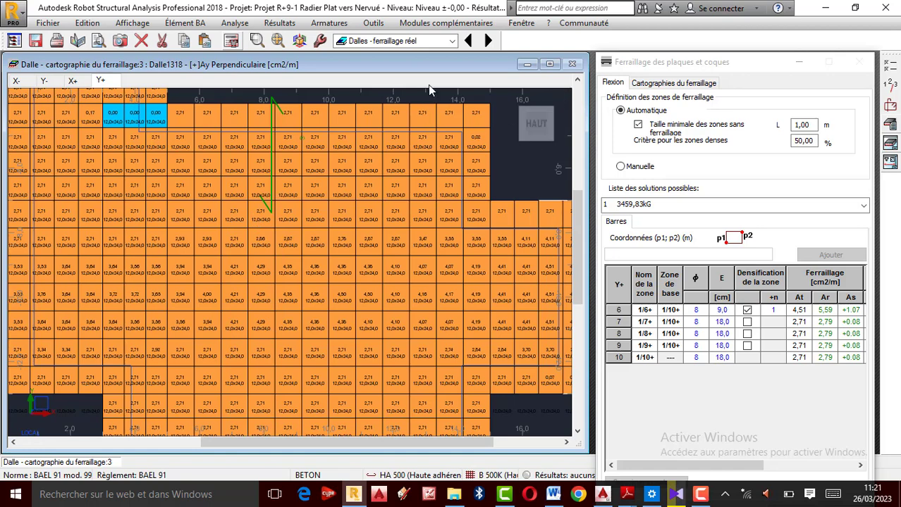
Open the Dalles - ferraillage layout from the reinforced concrete design group and view the slab in plan.
click(453, 42)
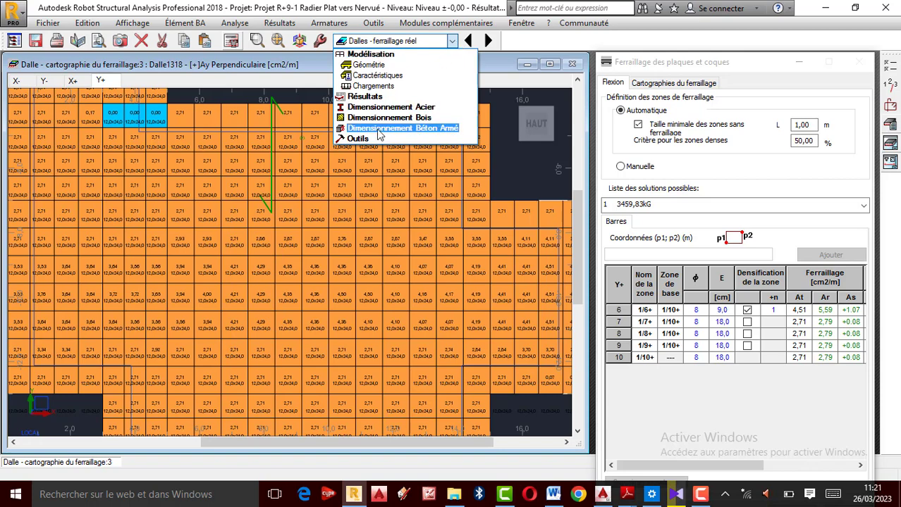
click(378, 129)
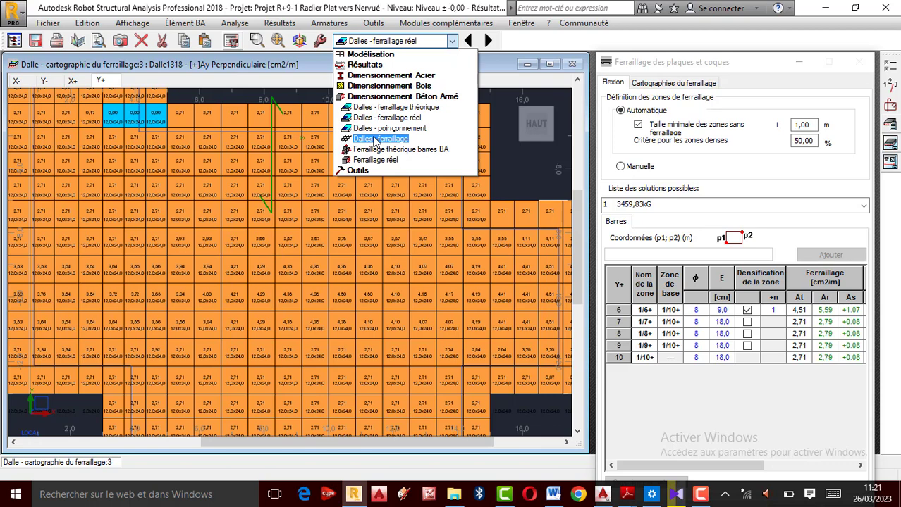
click(374, 140)
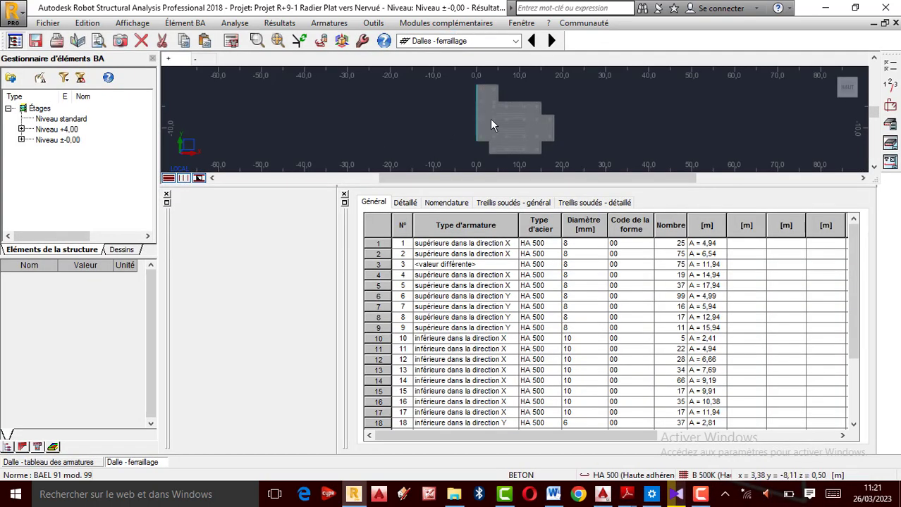
scroll(517, 123, up, 5)
scroll(460, 107, down, 6)
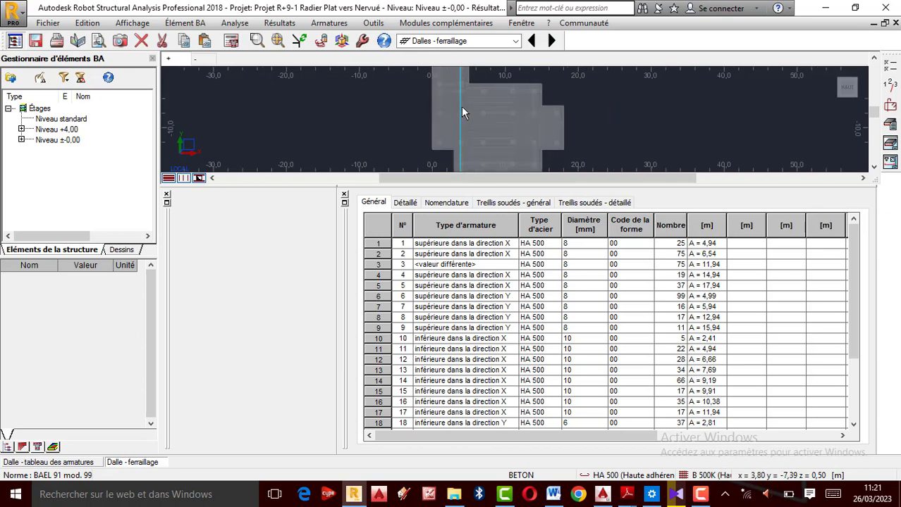
scroll(444, 143, up, 2)
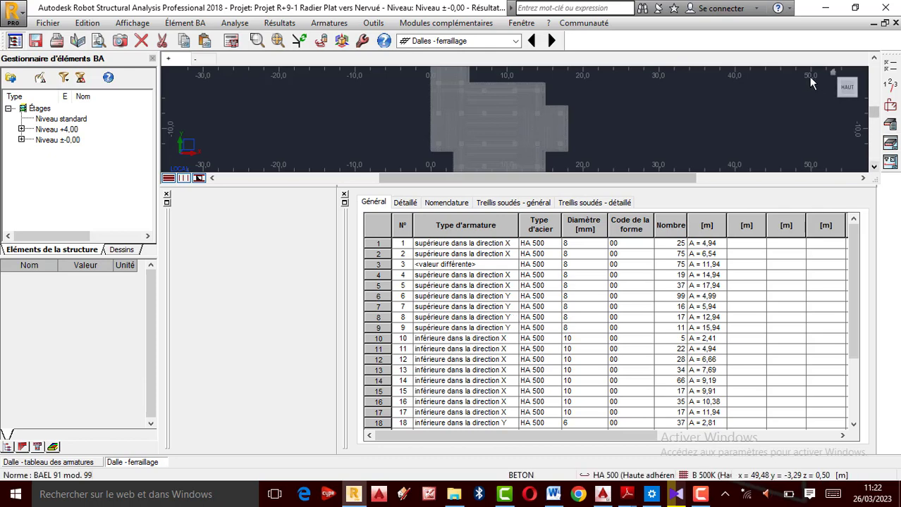
Turn the slab to a 3D view and examine the raft, its ribs and the column stubs.
drag(843, 85, 556, 131)
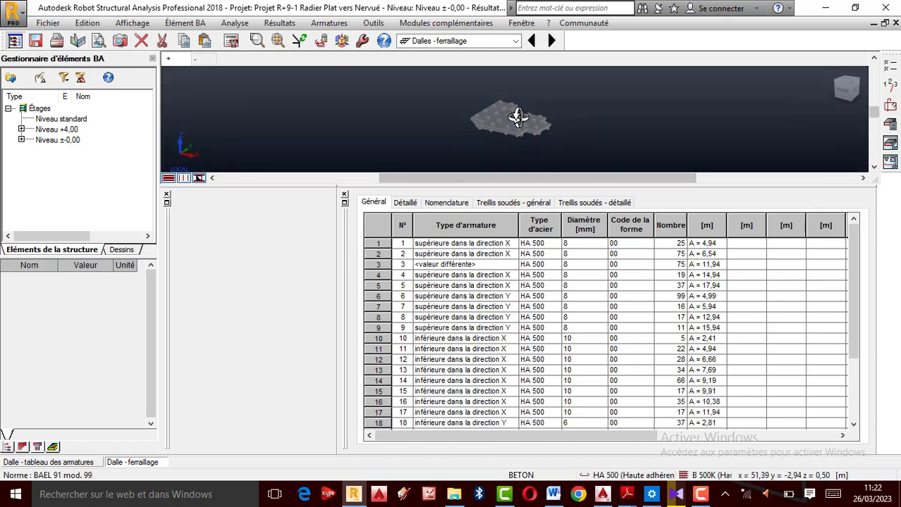
scroll(522, 131, up, 6)
scroll(536, 139, down, 3)
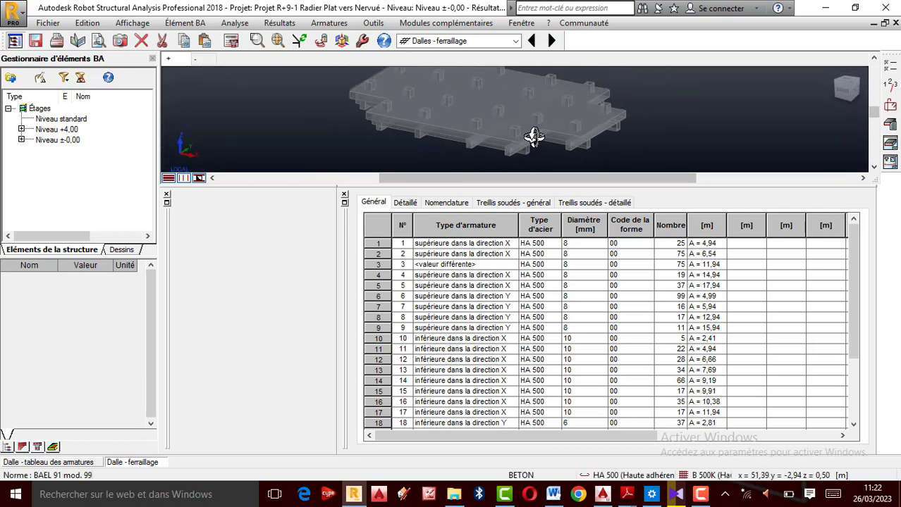
scroll(477, 145, up, 7)
scroll(495, 132, down, 3)
scroll(497, 130, down, 4)
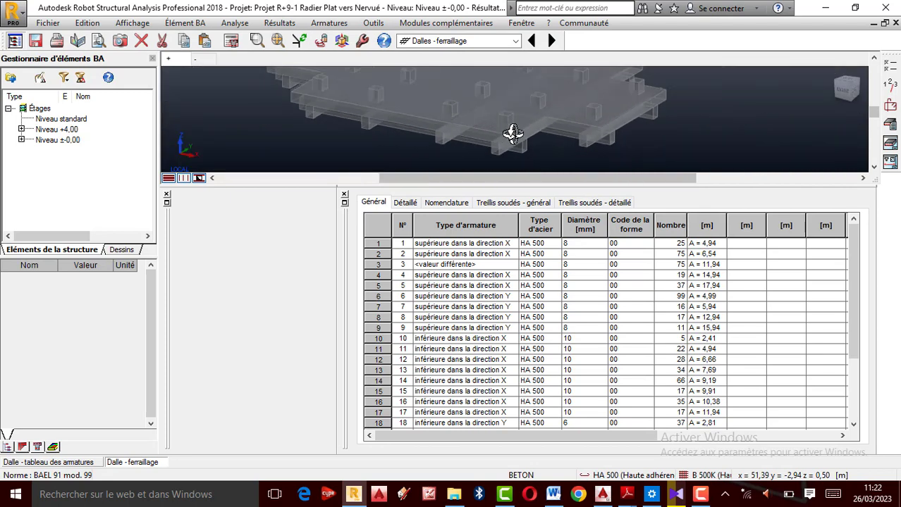
scroll(467, 110, up, 5)
scroll(472, 154, up, 5)
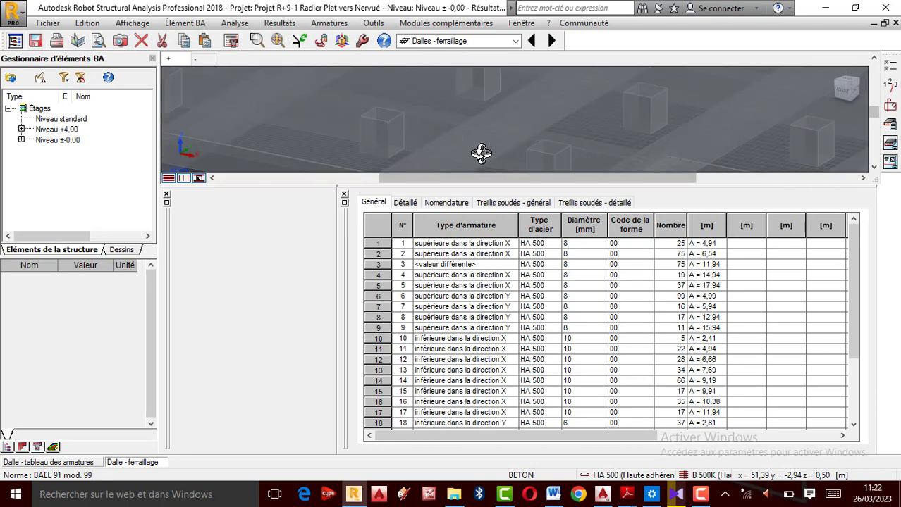
scroll(464, 141, down, 2)
scroll(465, 139, down, 3)
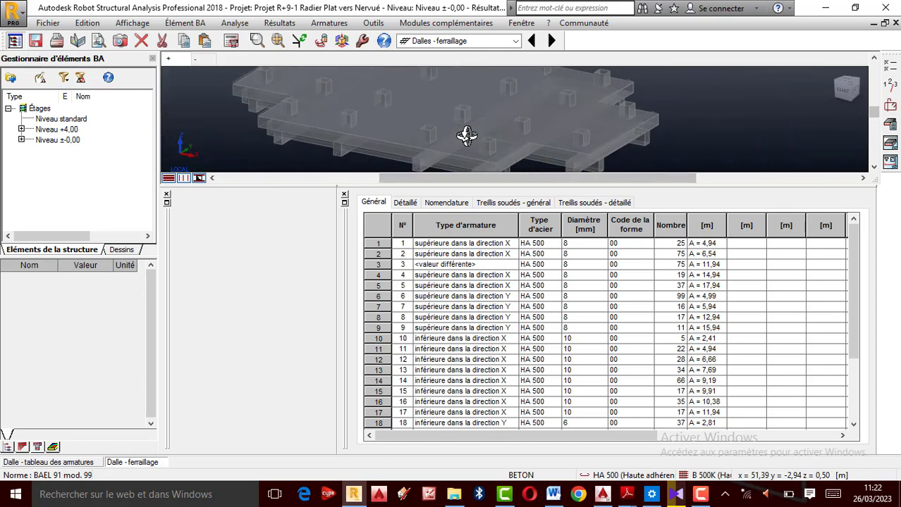
scroll(300, 124, up, 2)
scroll(302, 114, down, 2)
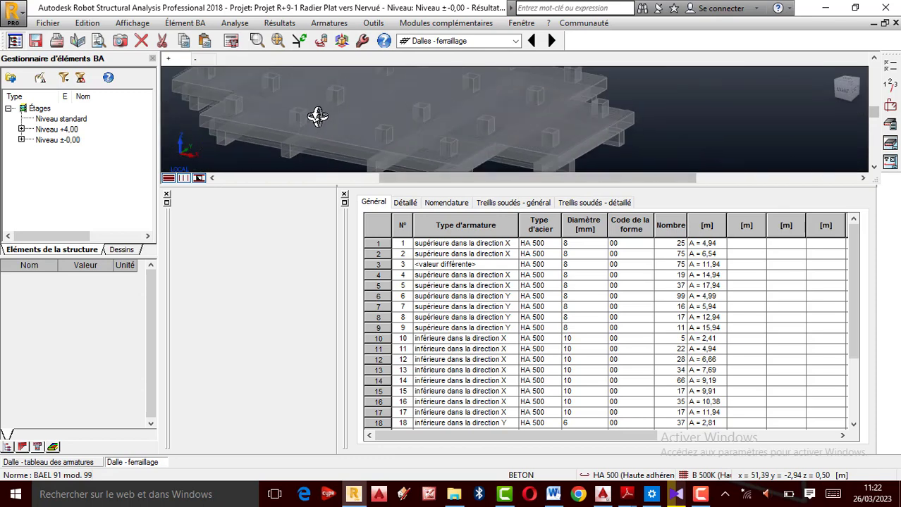
Examine the slab edges, the ribs beneath them and the bar mesh inside the raft in 3D.
scroll(606, 136, down, 1)
scroll(408, 134, up, 4)
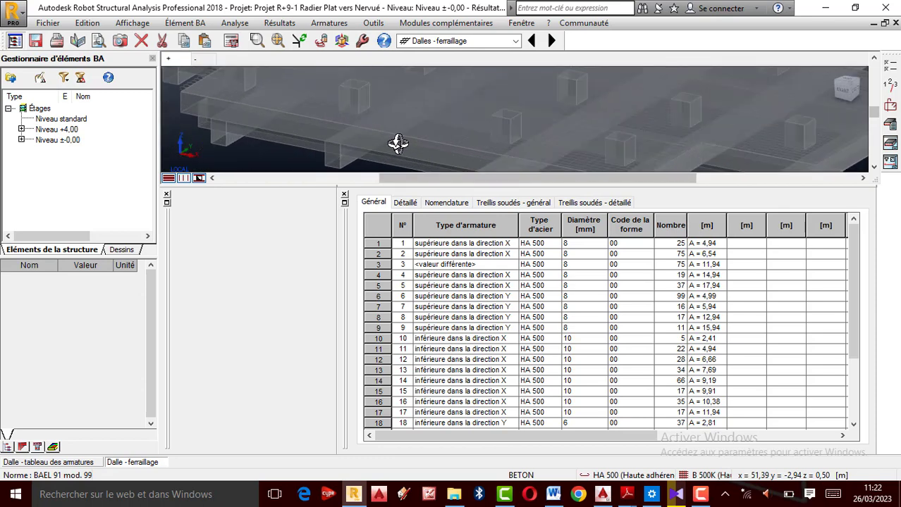
scroll(430, 124, down, 3)
scroll(315, 121, up, 3)
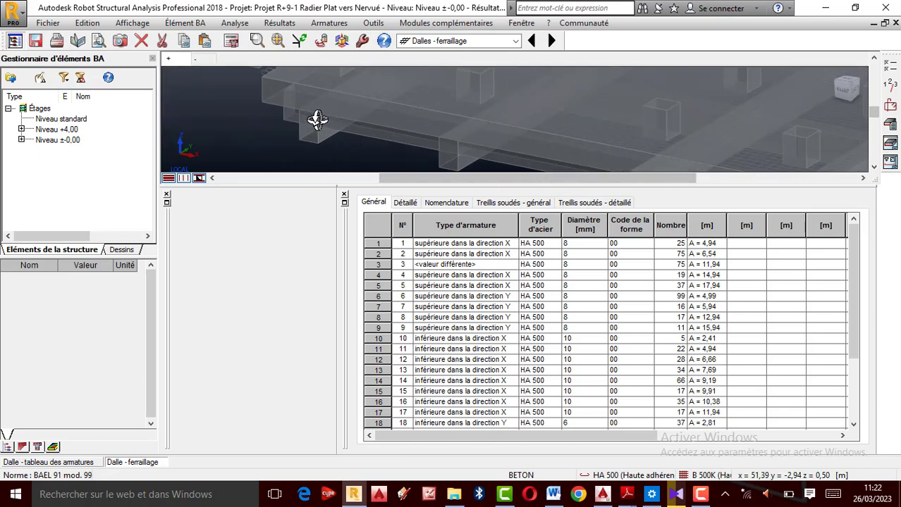
scroll(336, 124, down, 4)
scroll(604, 154, up, 3)
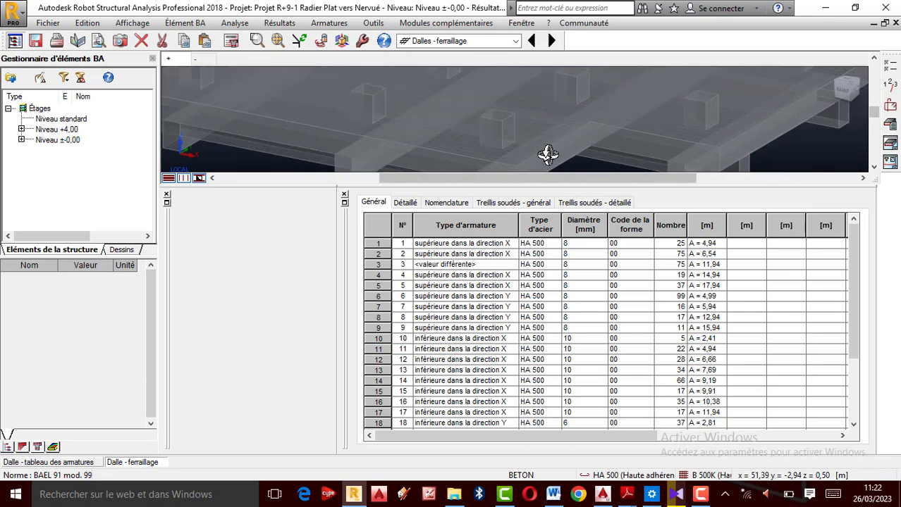
scroll(598, 153, down, 2)
scroll(363, 127, down, 3)
scroll(451, 153, up, 4)
scroll(601, 167, down, 3)
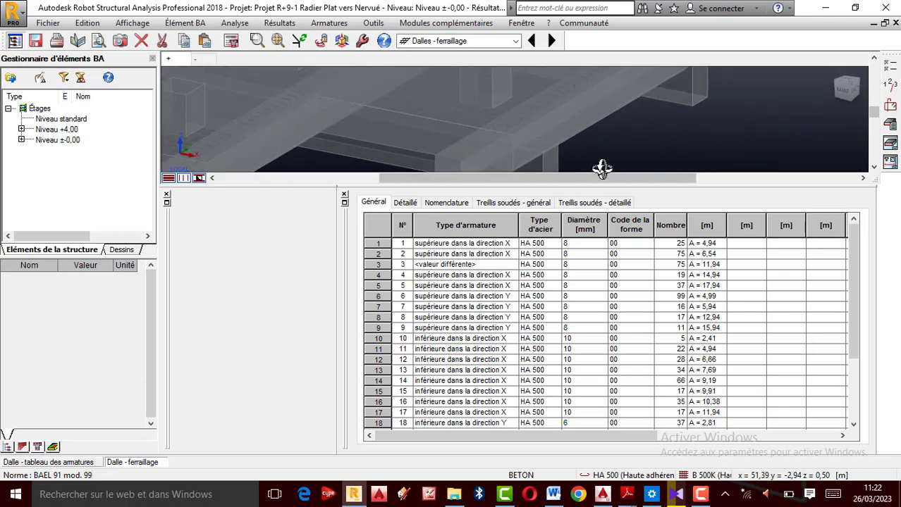
Inspect the hooked bar ends beside the ribs up close and the reinforcement across the whole raft.
scroll(516, 151, up, 5)
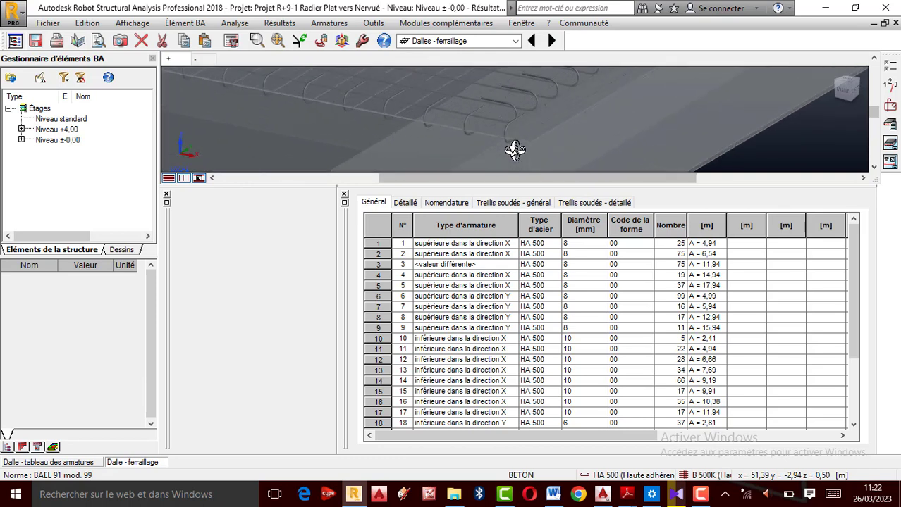
scroll(531, 143, down, 1)
scroll(530, 142, down, 5)
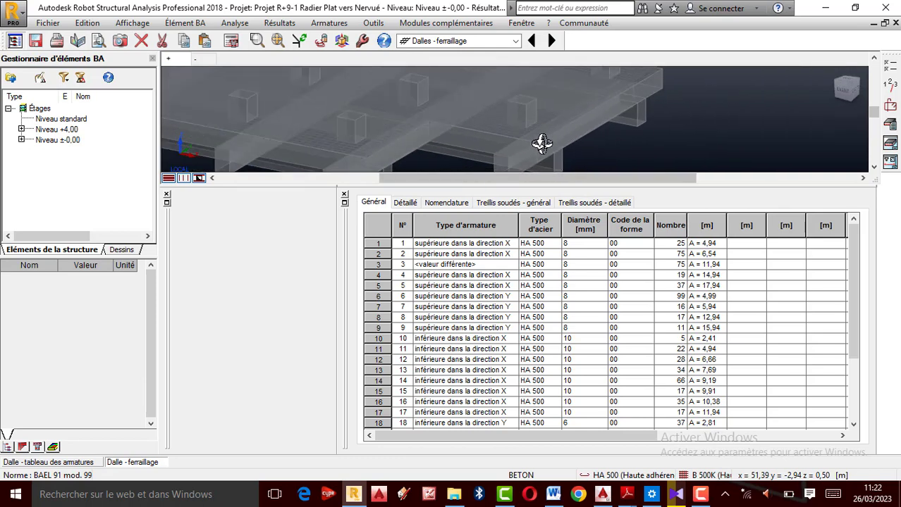
scroll(461, 117, up, 1)
scroll(611, 103, up, 2)
scroll(592, 109, down, 5)
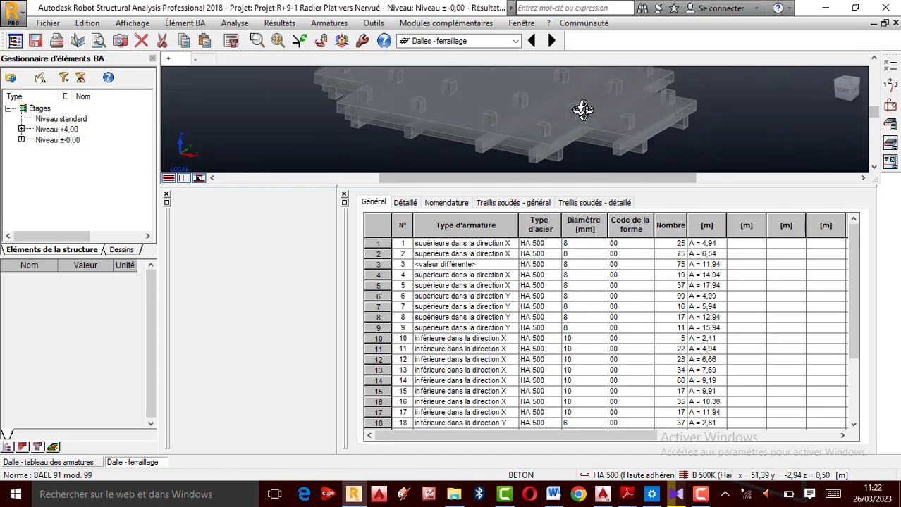
scroll(513, 104, up, 4)
scroll(508, 106, down, 3)
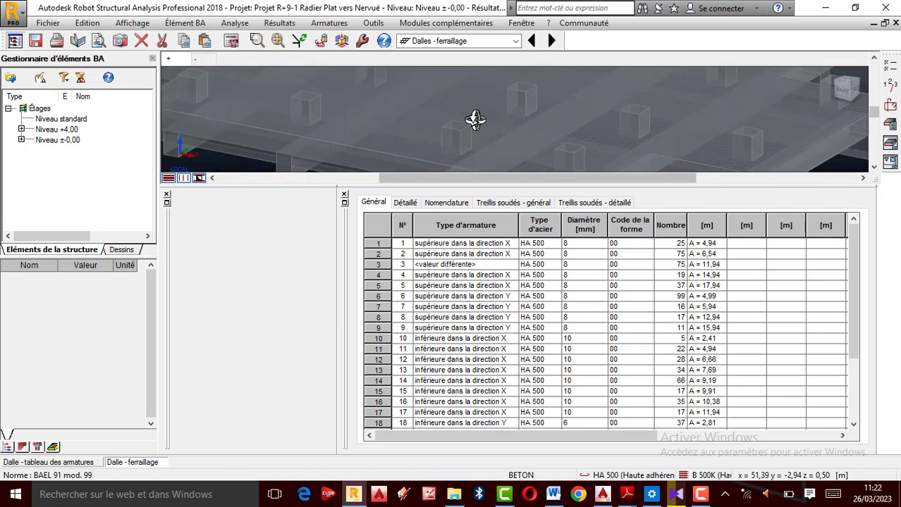
scroll(301, 146, down, 2)
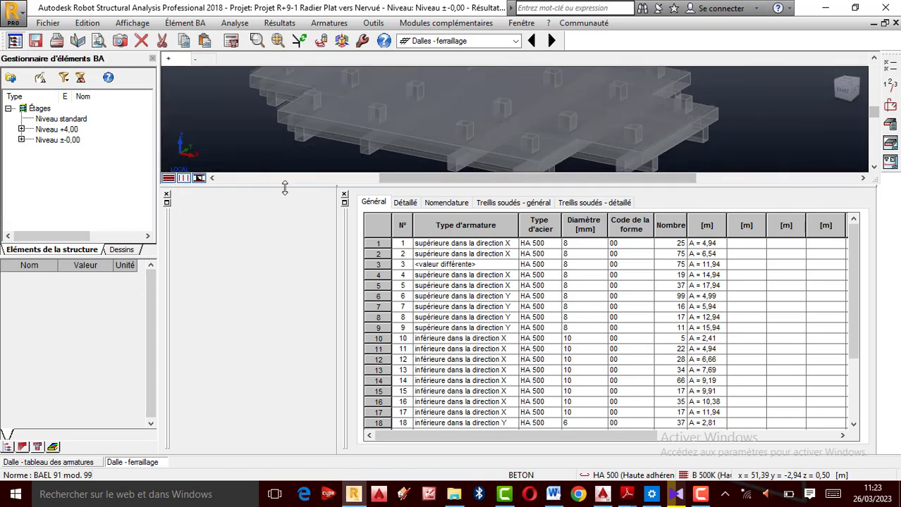
Enlarge the 3D view above the reinforcement table, reposition the raft in it and leave the orbit mode.
drag(295, 187, 295, 312)
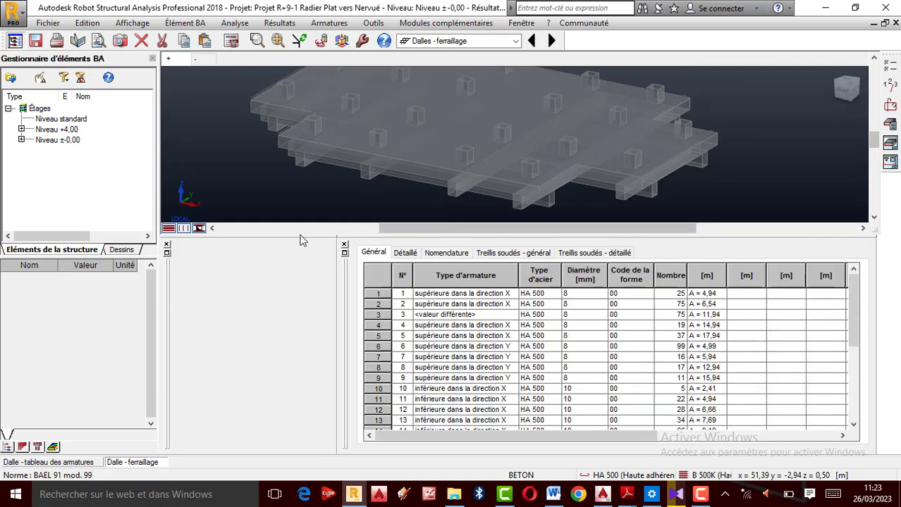
drag(294, 237, 295, 330)
drag(464, 200, 418, 151)
scroll(436, 142, up, 1)
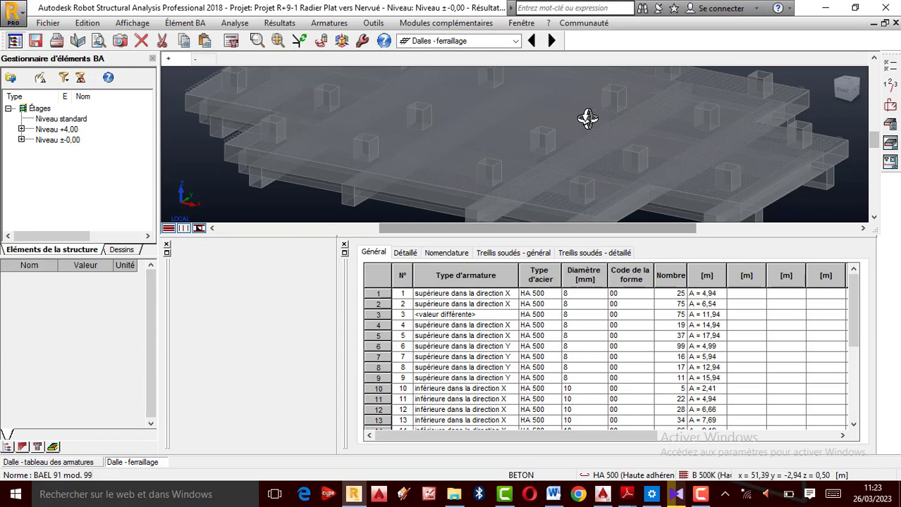
drag(587, 119, 710, 117)
right_click(711, 117)
click(764, 127)
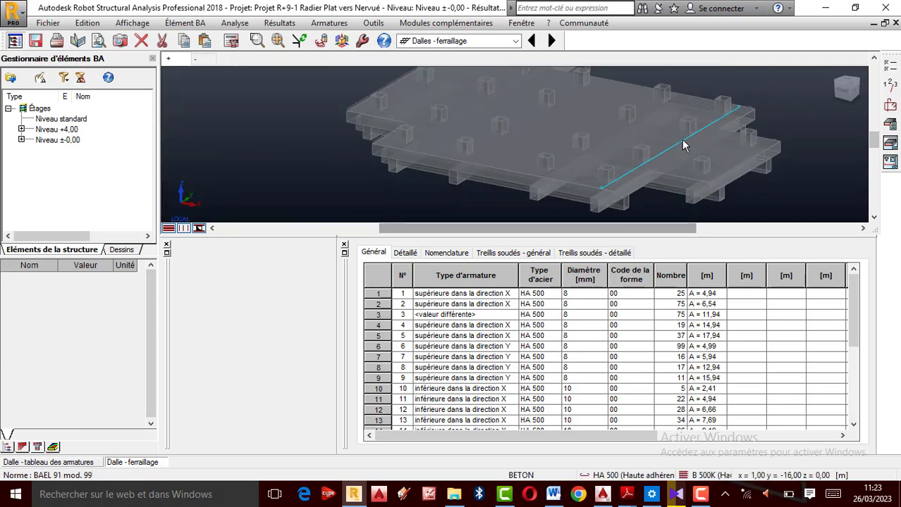
Select the upper Y-direction bars of position 6 in the 3D model, examine their parameters, and clear the selection.
scroll(677, 150, up, 3)
click(639, 168)
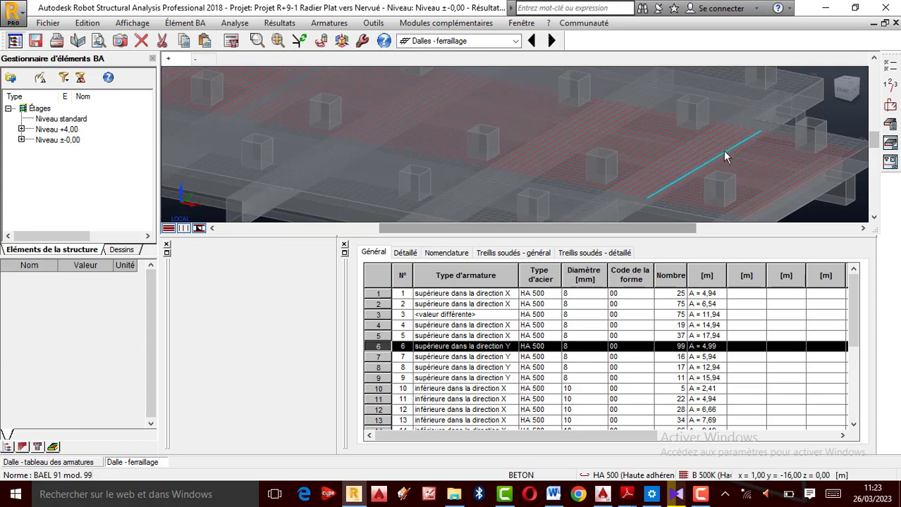
scroll(725, 151, down, 2)
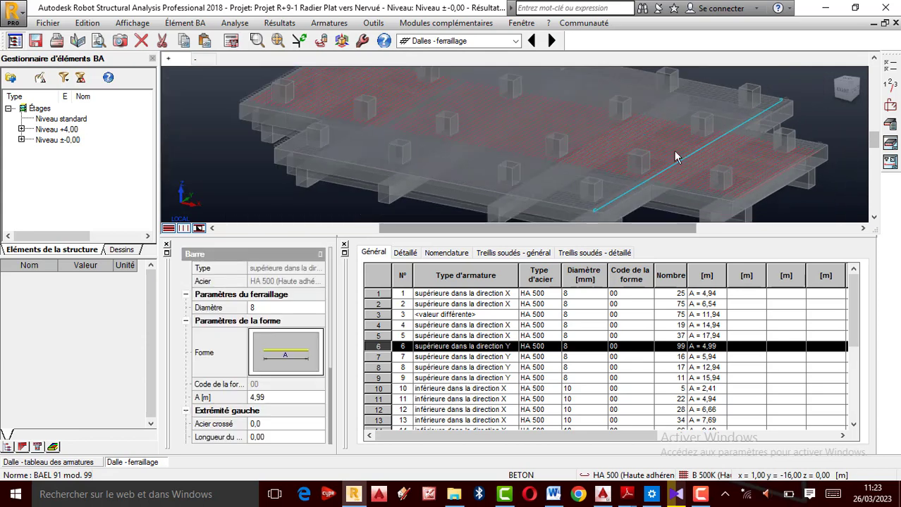
click(841, 177)
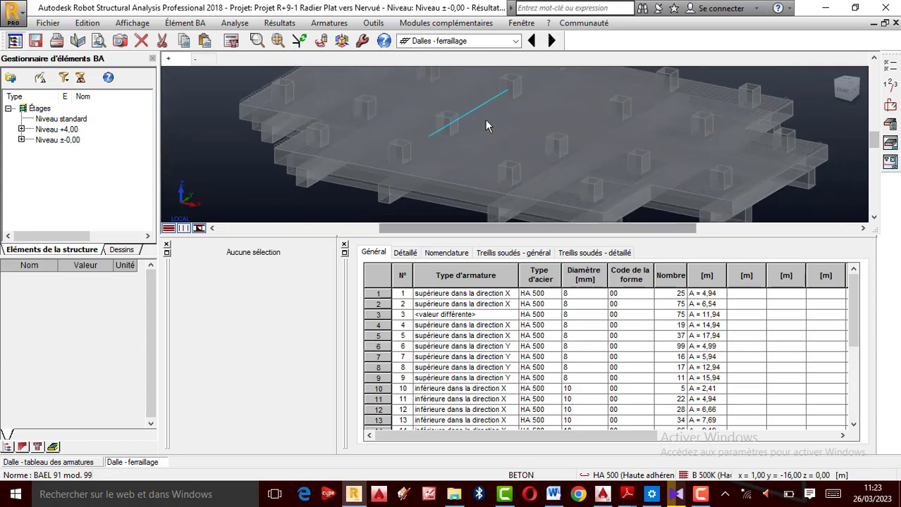
Select reinforcement positions 1, 2, 3 and 10 one after another in the table and examine their parameters and bars in 3D.
click(477, 295)
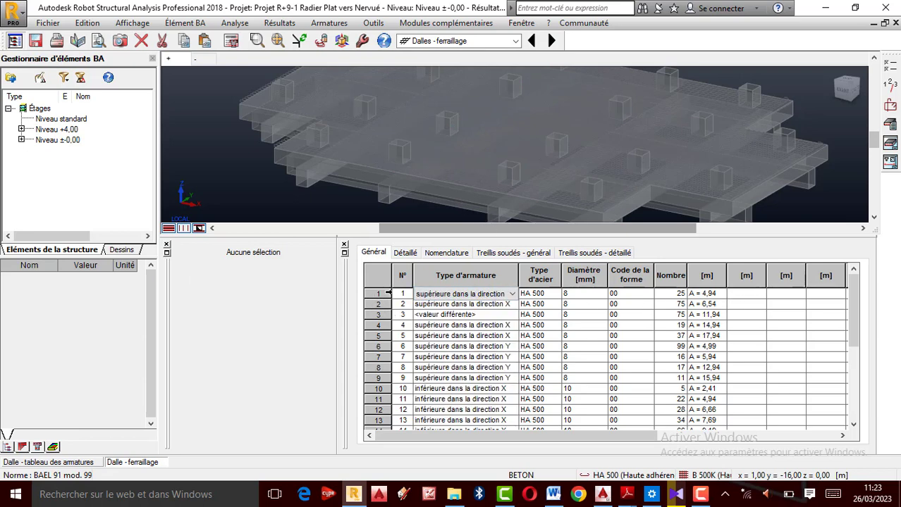
click(384, 293)
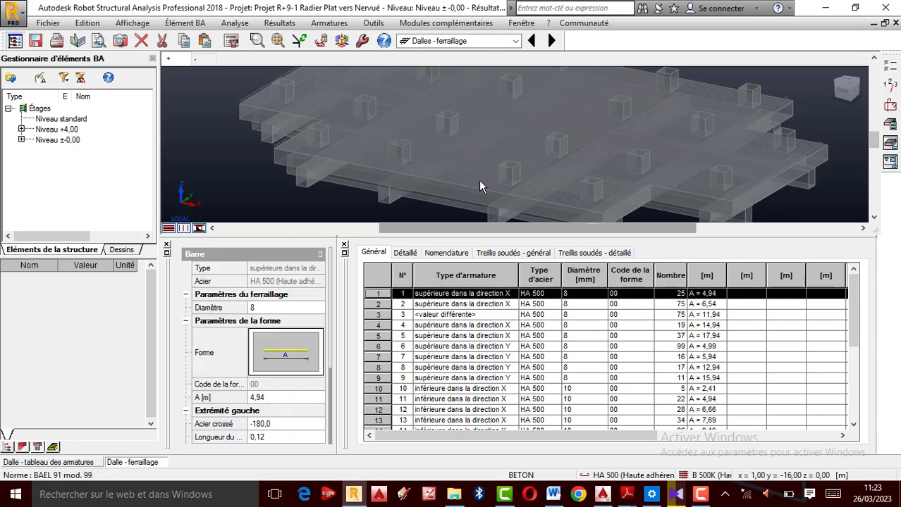
click(379, 304)
click(381, 314)
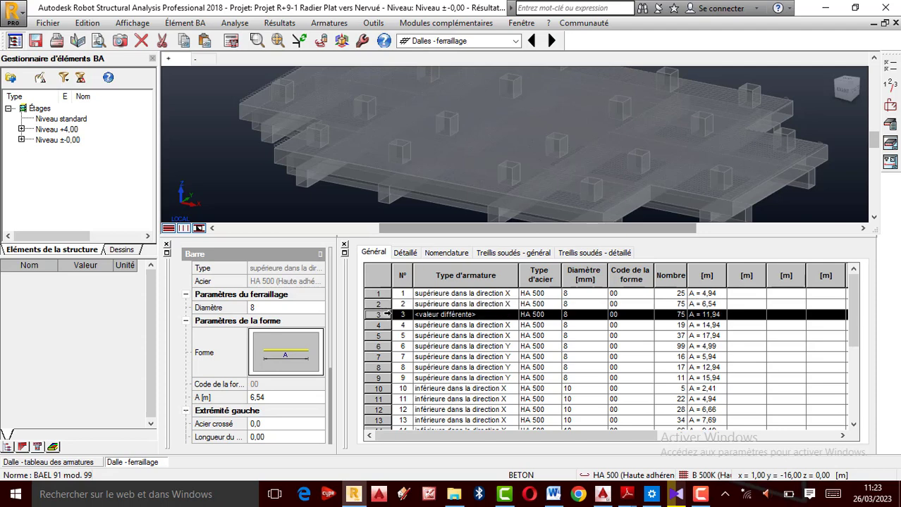
scroll(430, 186, down, 1)
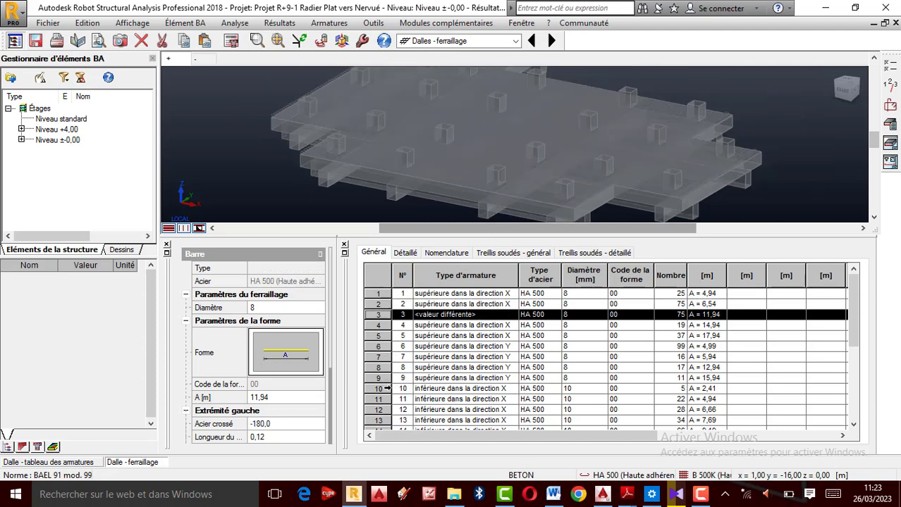
click(387, 389)
scroll(515, 190, down, 2)
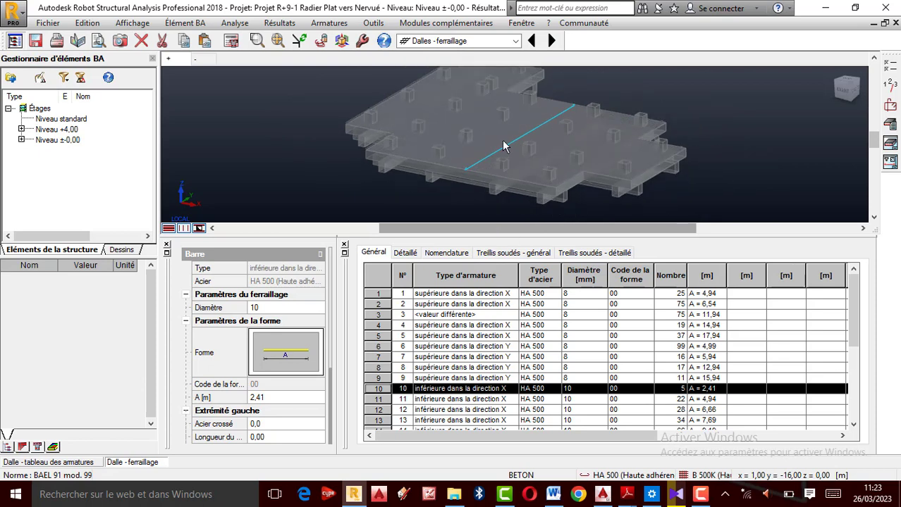
scroll(437, 170, up, 1)
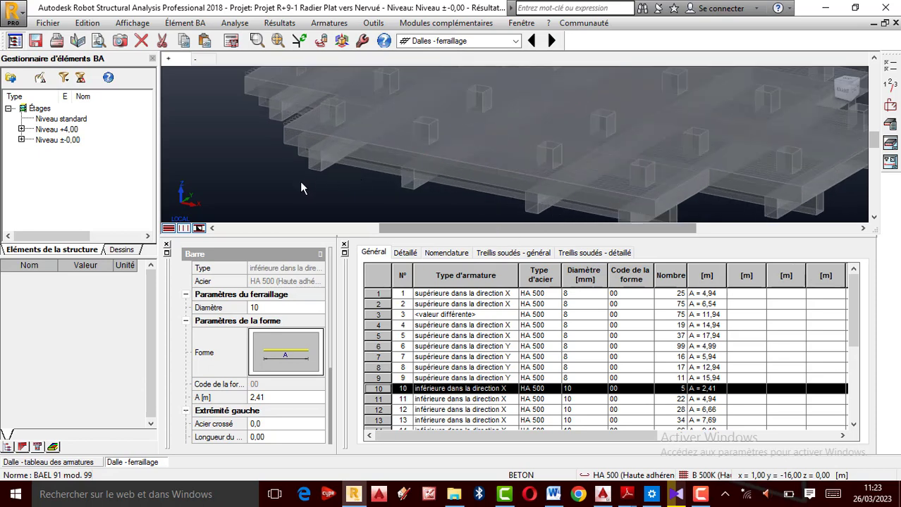
scroll(299, 181, down, 2)
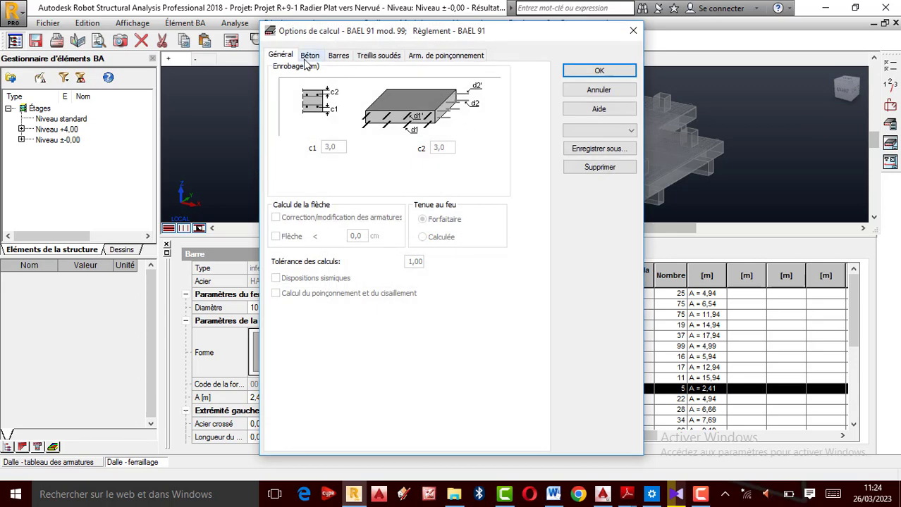
Review the concrete, bar and welded-mesh calculation options, and restrict the allowed bar diameters to 10, 12 and 14 mm.
click(310, 56)
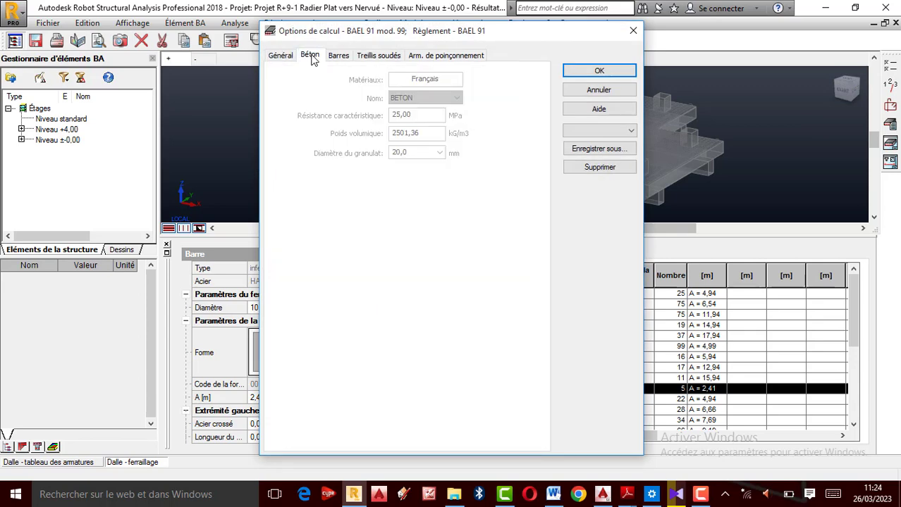
click(338, 55)
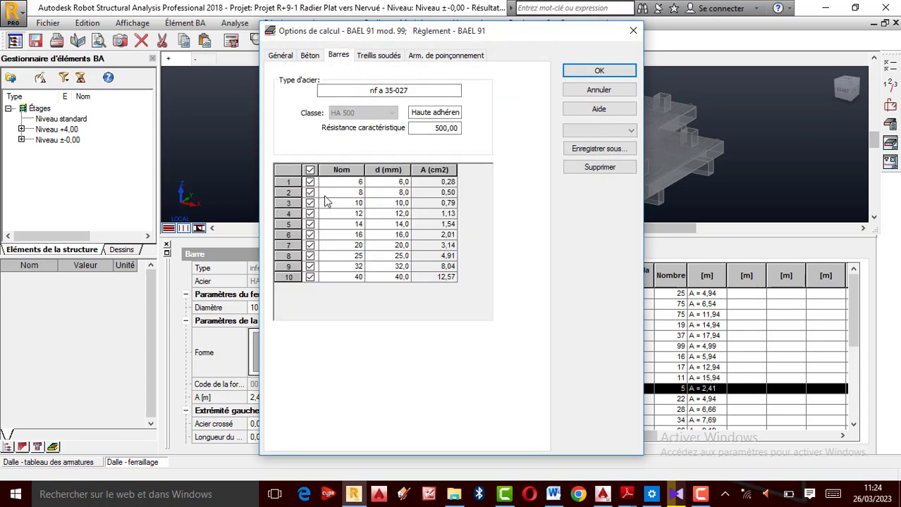
click(310, 170)
click(310, 215)
click(310, 224)
click(377, 55)
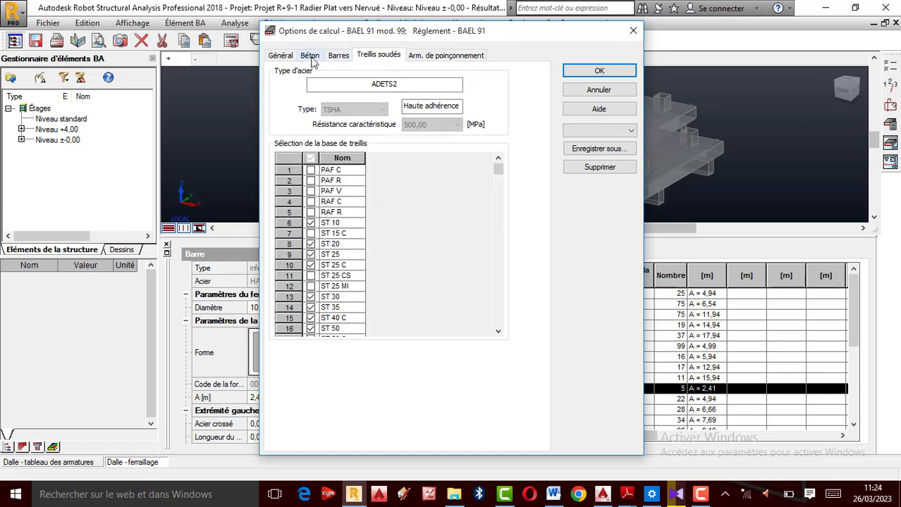
click(311, 56)
click(338, 55)
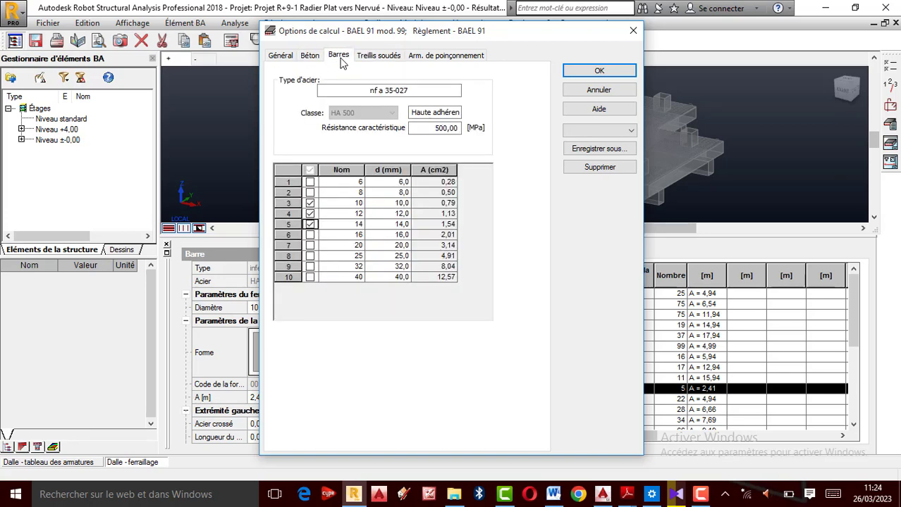
click(607, 72)
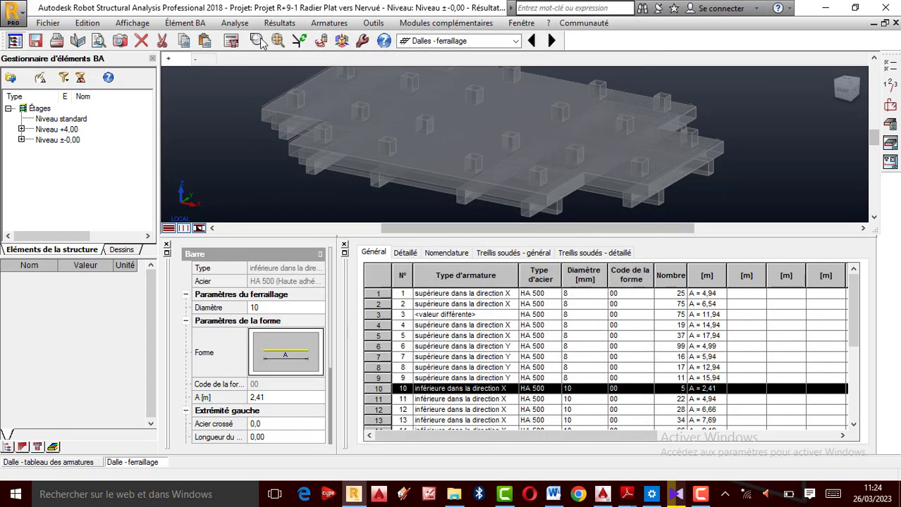
Recalculate the slab reinforcement with the 10, 12 and 14 mm bars and show the raft in 3D.
click(230, 41)
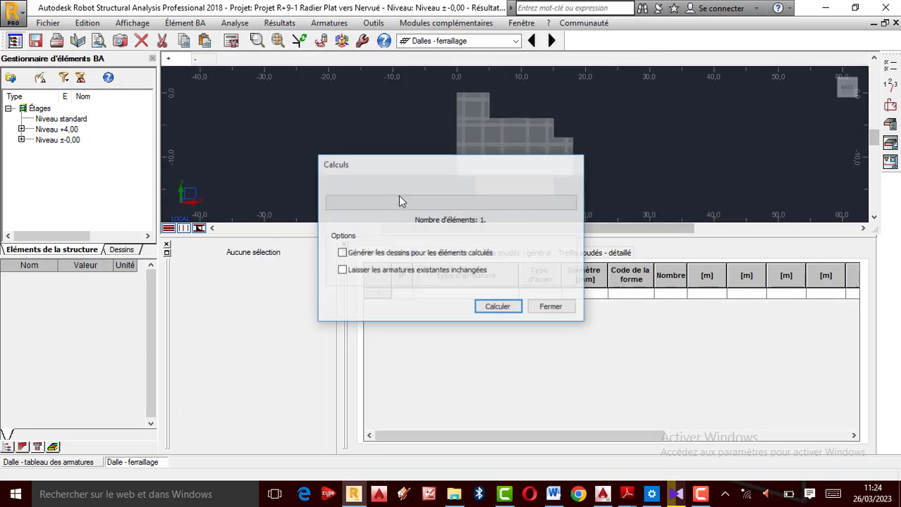
click(498, 308)
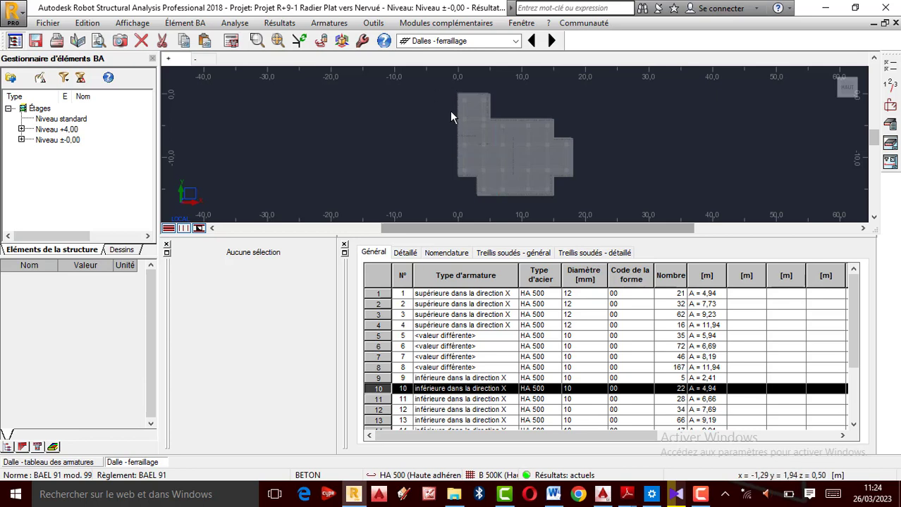
click(834, 73)
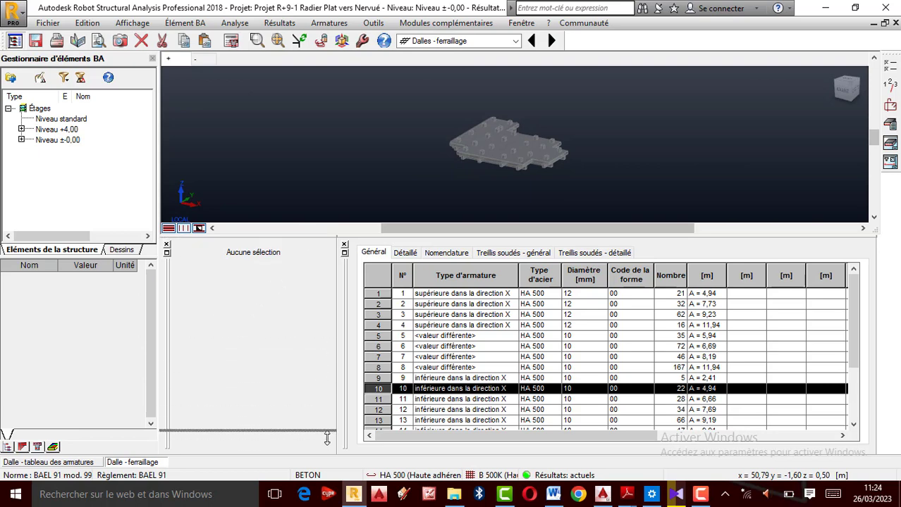
scroll(518, 145, up, 5)
scroll(515, 141, up, 3)
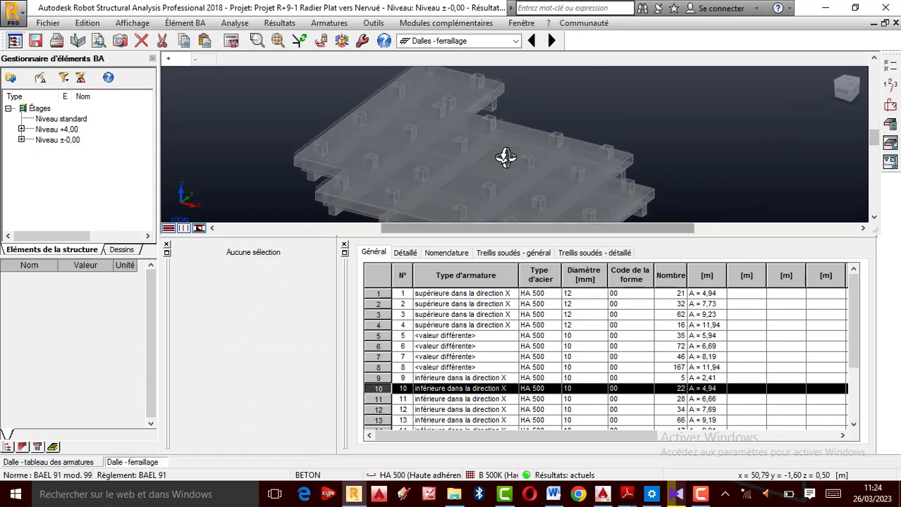
Display the lower reinforcement of the raft and examine it in 3D.
click(329, 25)
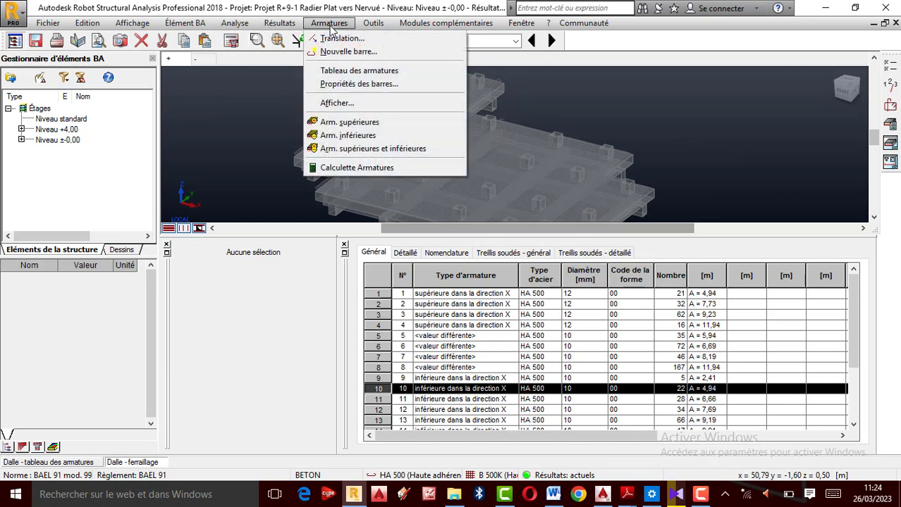
click(348, 134)
scroll(504, 156, up, 2)
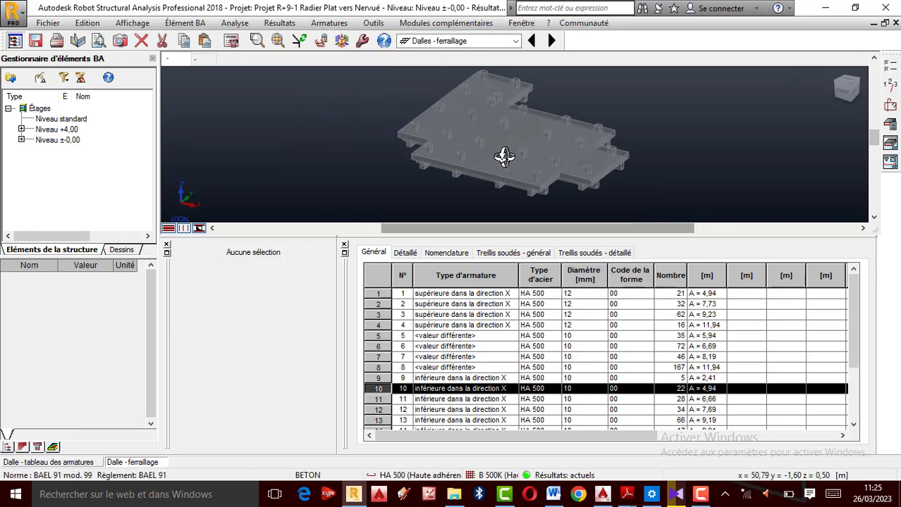
scroll(504, 156, up, 4)
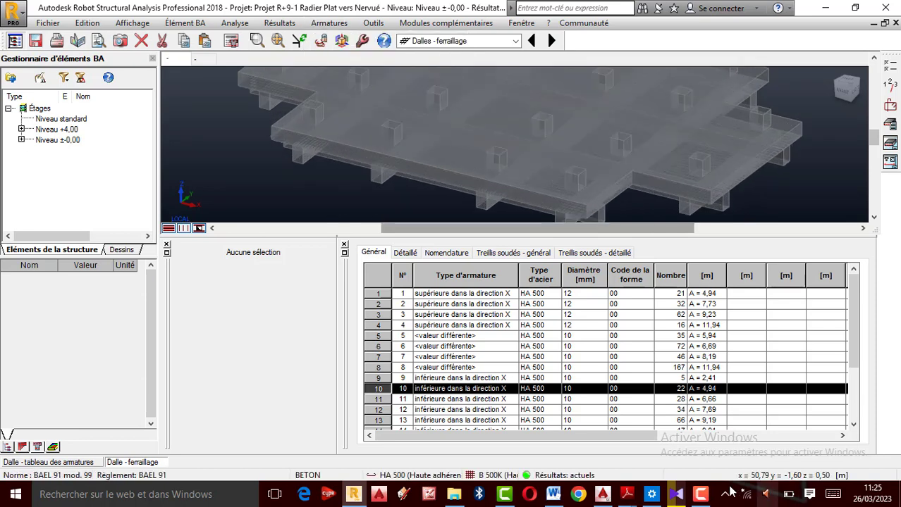
click(699, 494)
click(835, 433)
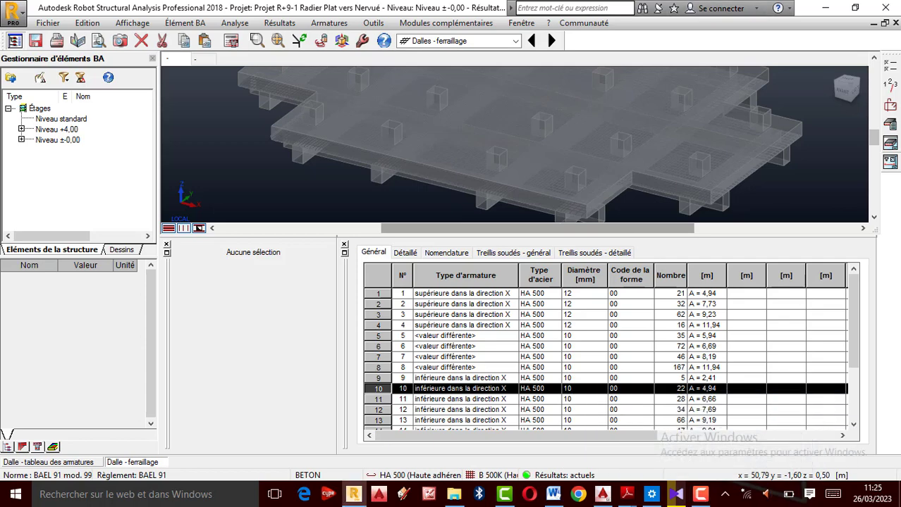
Exclude the 10 mm bar diameter in the calculation options and recalculate the slab reinforcement.
click(890, 66)
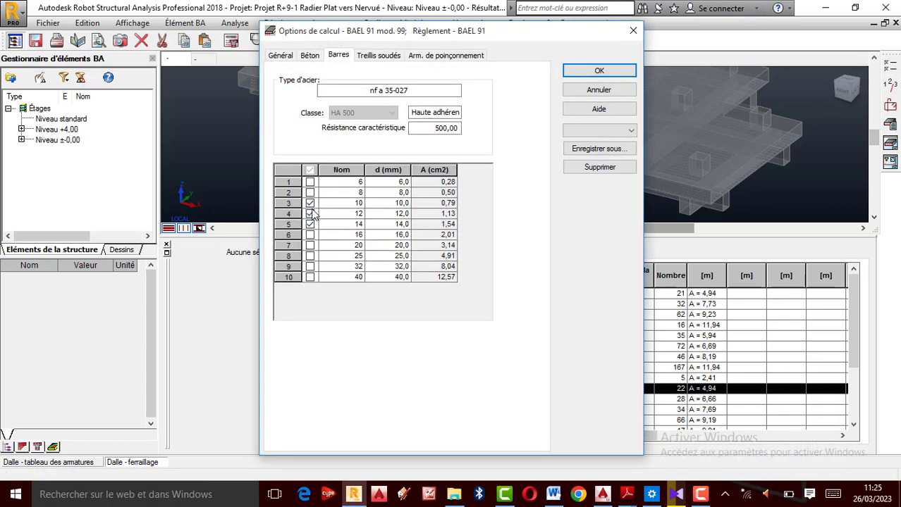
click(310, 203)
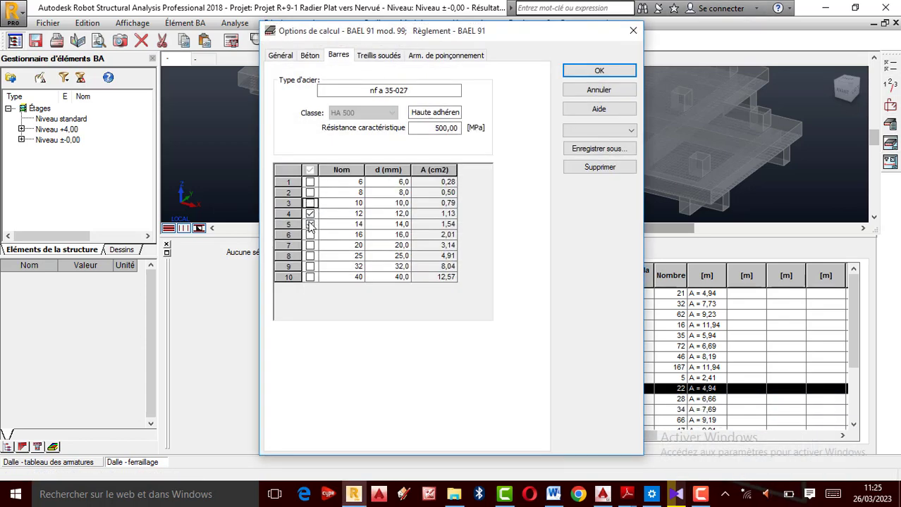
click(606, 71)
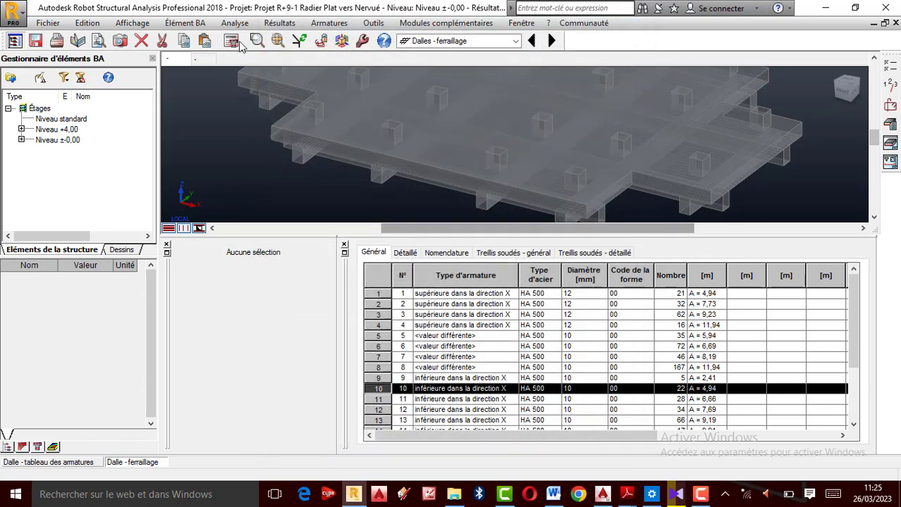
click(235, 42)
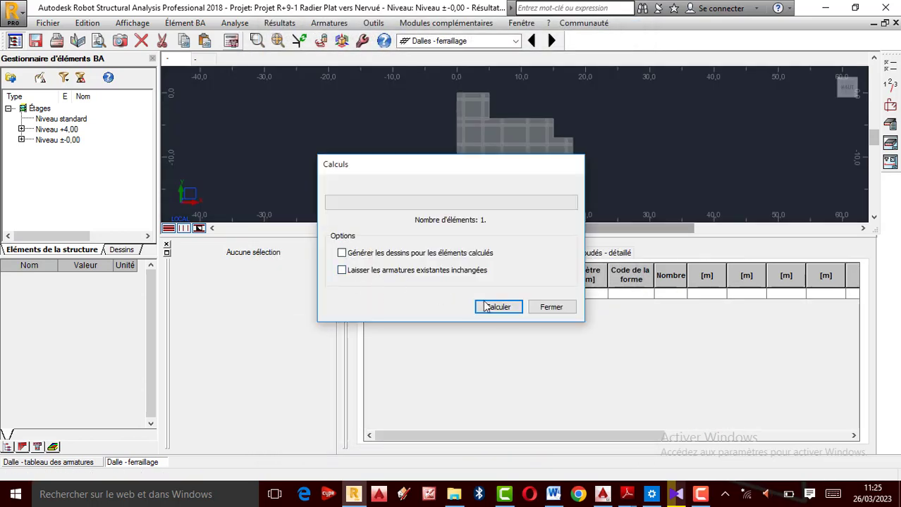
click(493, 308)
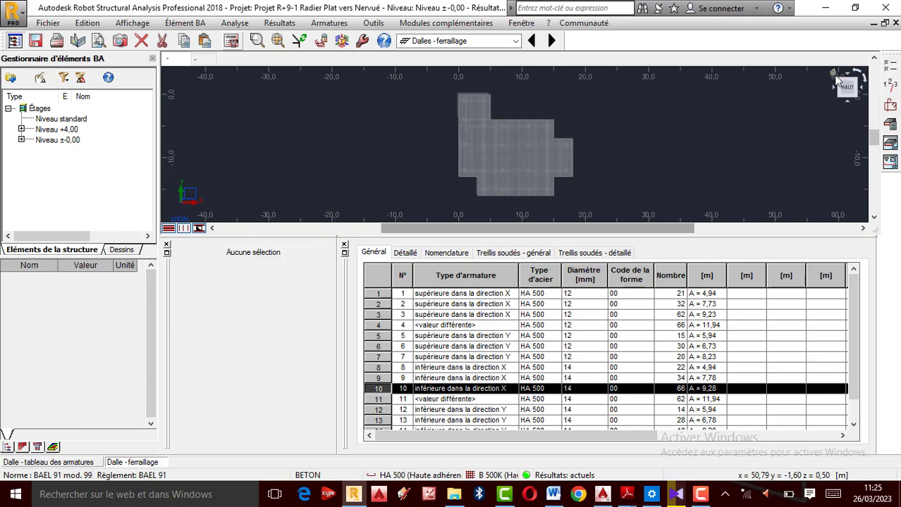
Orbit the recalculated raft in 3D and examine the bar mesh near the slab edges and ribs.
shift+middle_drag(645, 122, 549, 141)
scroll(493, 151, up, 5)
shift+middle_drag(469, 168, 438, 182)
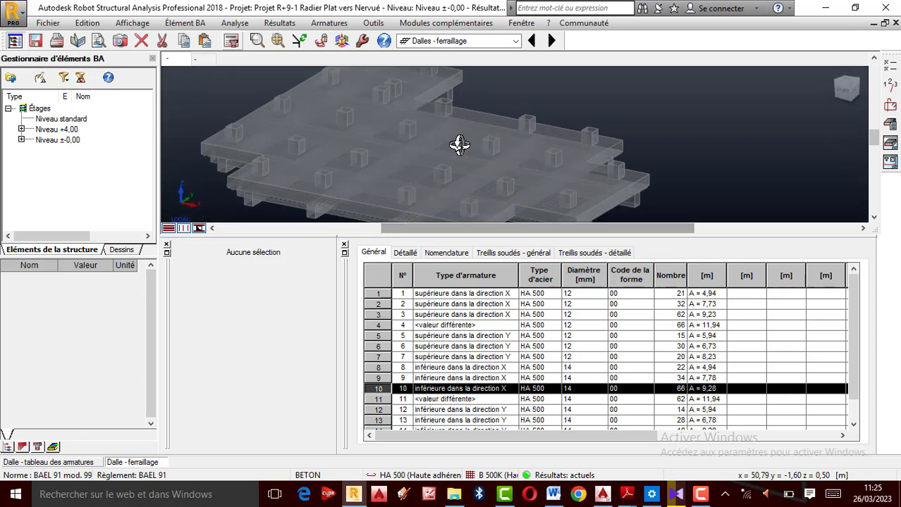
scroll(451, 147, down, 2)
scroll(366, 198, up, 6)
scroll(400, 166, down, 2)
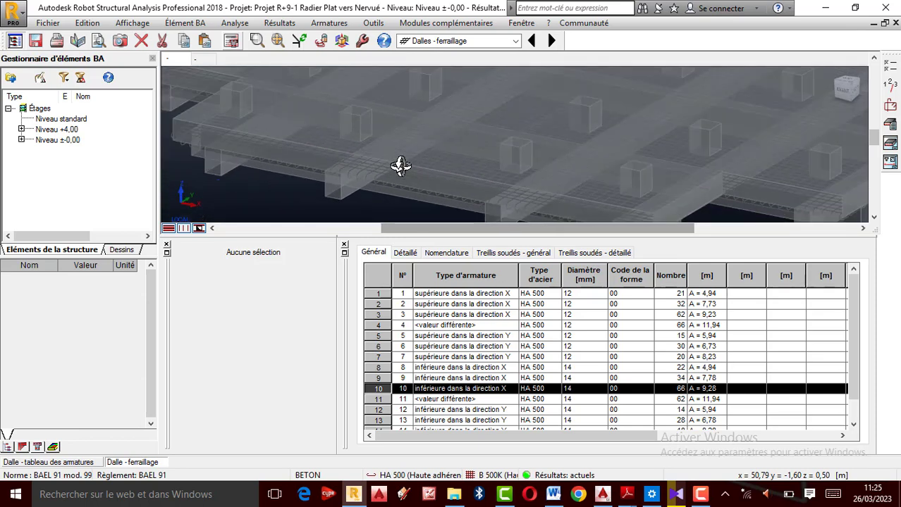
scroll(405, 168, down, 4)
Display the lower reinforcement and inspect its hooked bar ends along the slab edge and ribs up close.
click(328, 24)
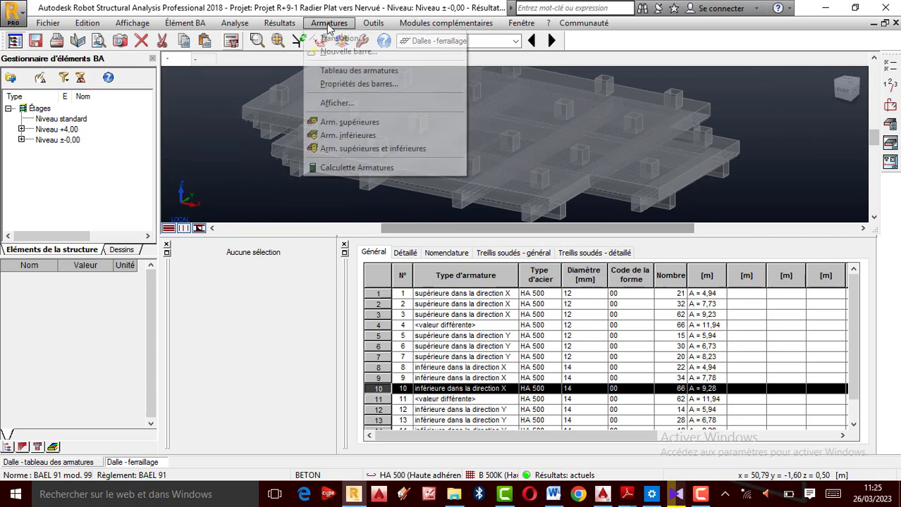
click(360, 136)
scroll(479, 169, up, 5)
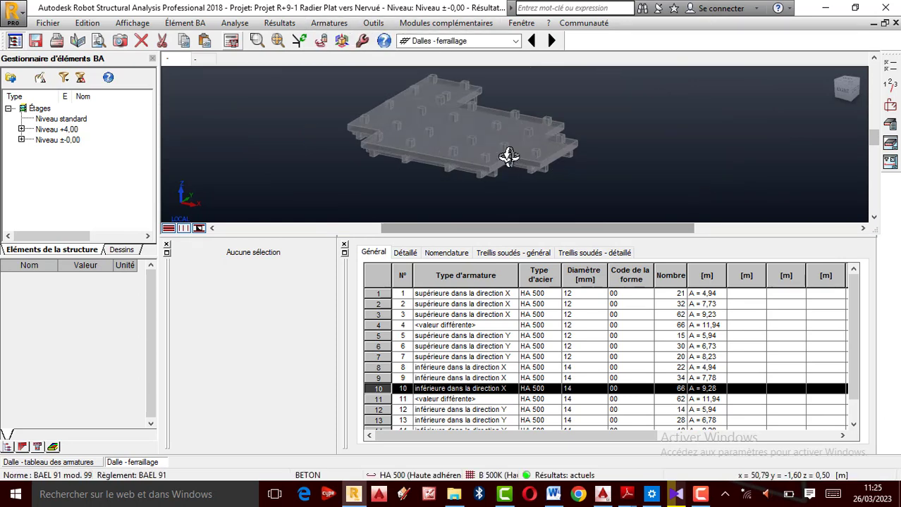
scroll(473, 170, up, 3)
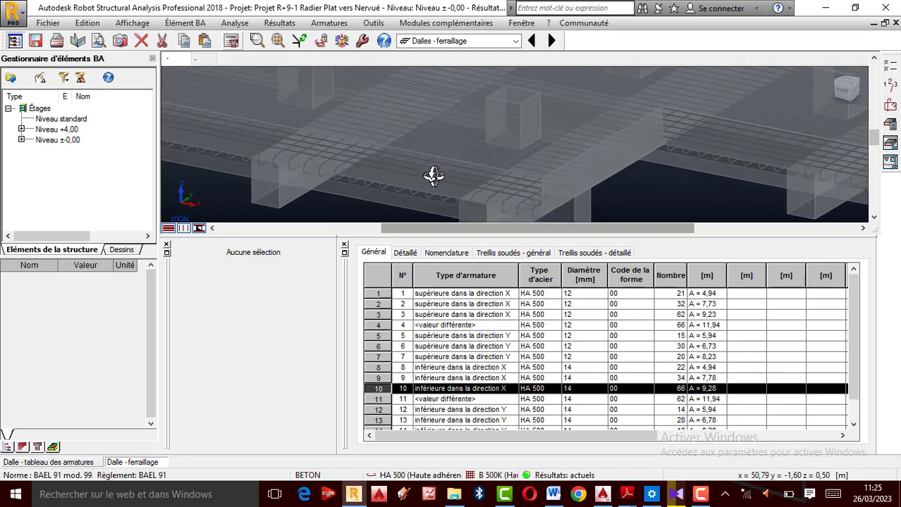
scroll(433, 175, down, 4)
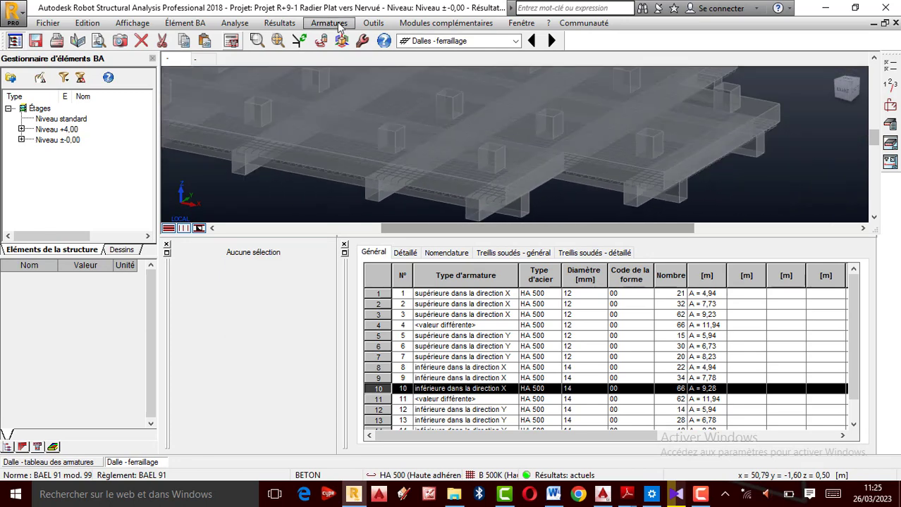
Display the upper reinforcement and inspect its hooked bar ends beside the column and rib up close.
click(330, 23)
click(352, 124)
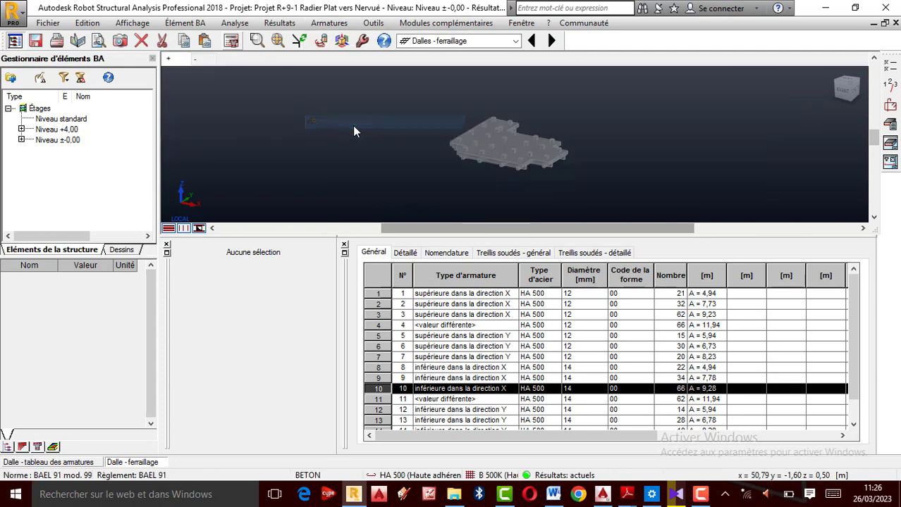
scroll(472, 167, up, 5)
scroll(583, 132, up, 2)
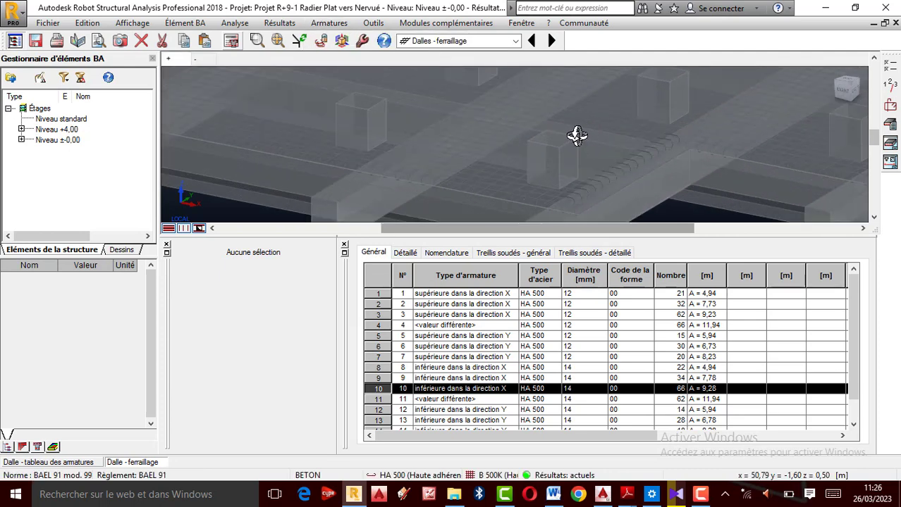
scroll(599, 162, up, 3)
scroll(639, 187, up, 2)
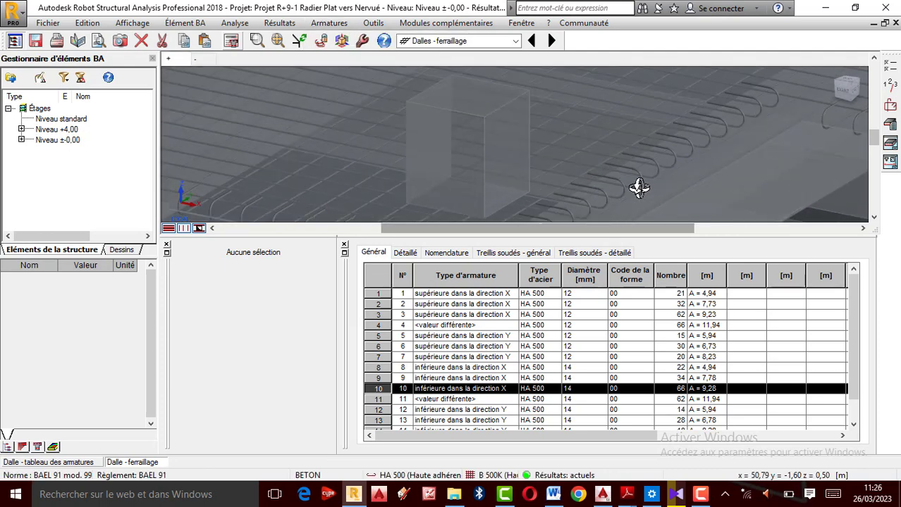
scroll(583, 155, up, 2)
Display the lower reinforcement in 3D and view its layout across the whole ribbed raft.
click(328, 23)
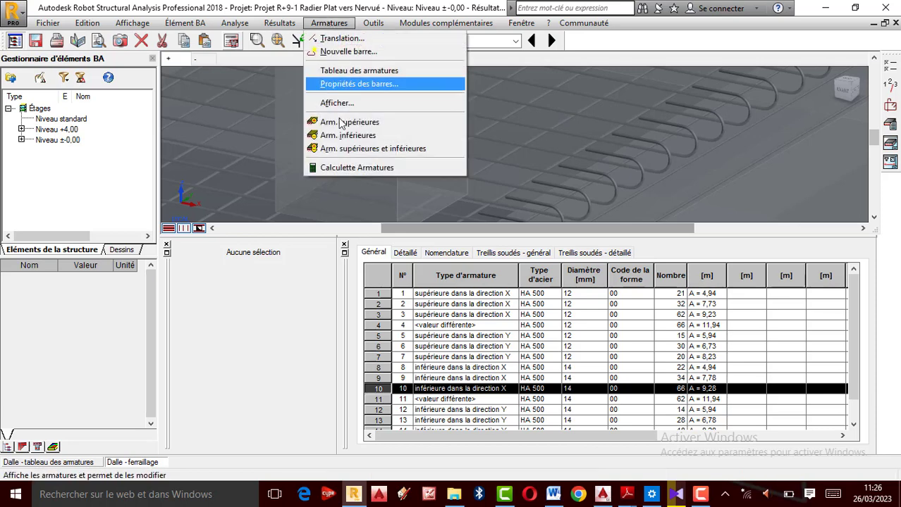
click(337, 135)
scroll(527, 169, up, 6)
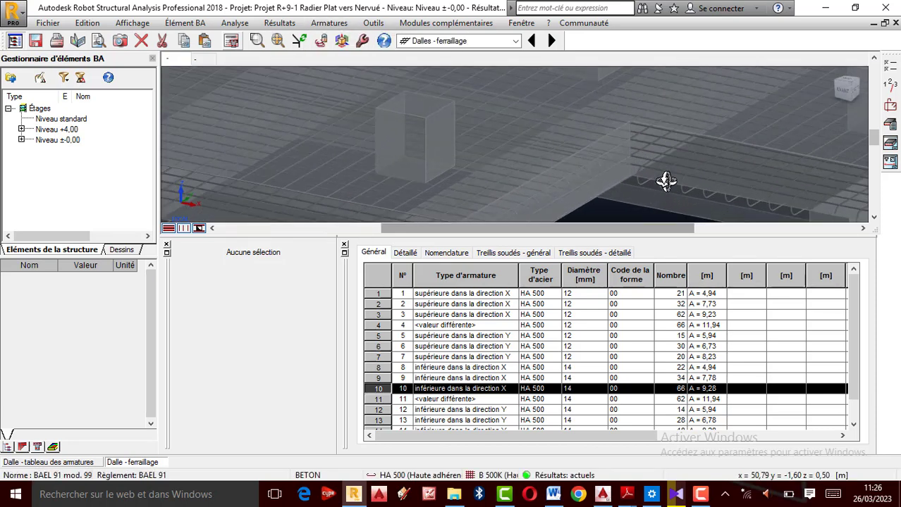
scroll(620, 160, down, 4)
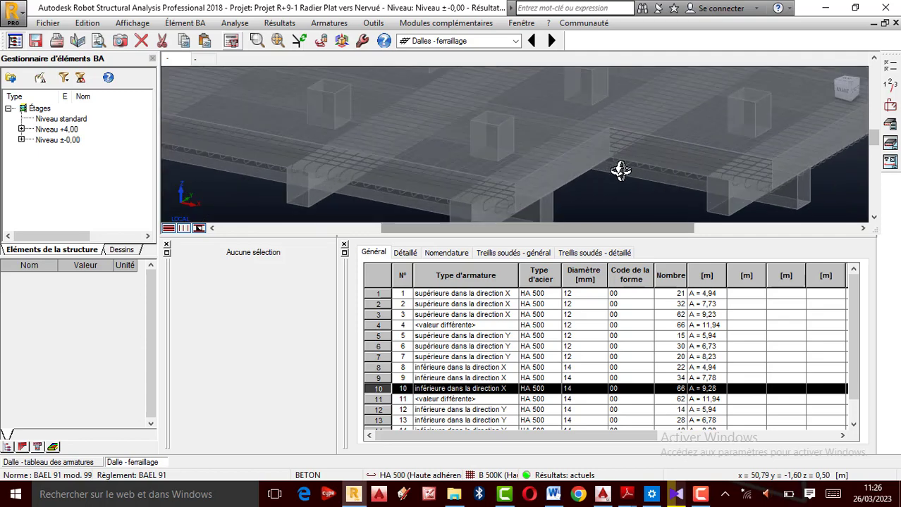
scroll(617, 165, down, 3)
scroll(547, 143, down, 3)
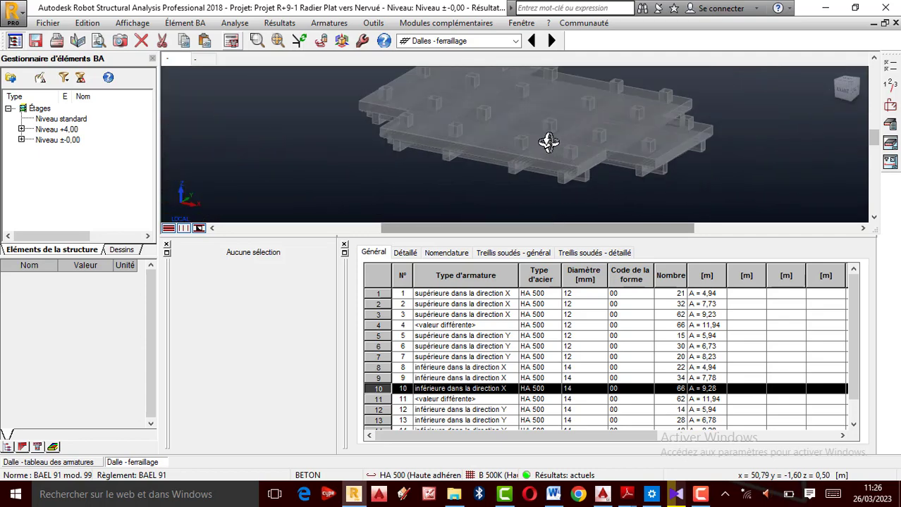
scroll(506, 141, up, 6)
scroll(509, 129, down, 3)
drag(509, 127, 486, 143)
scroll(486, 143, up, 2)
scroll(537, 148, down, 2)
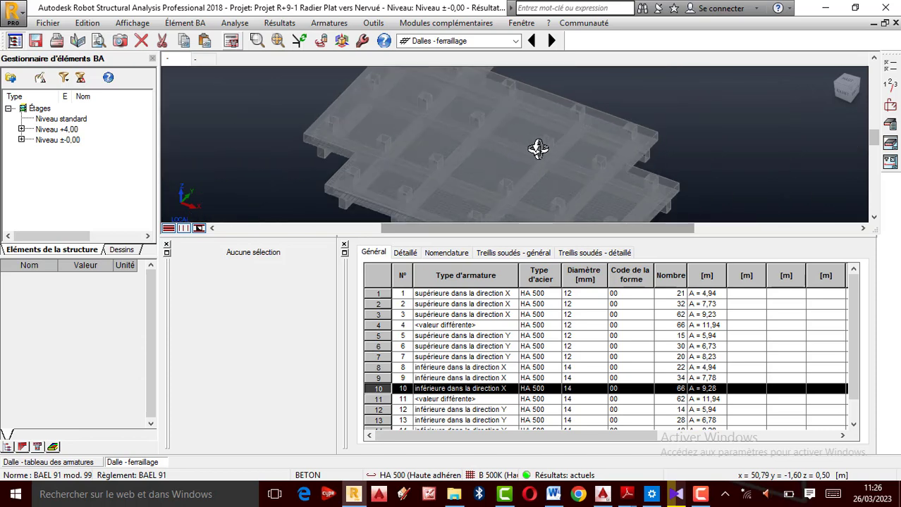
scroll(471, 127, up, 2)
scroll(490, 139, down, 2)
scroll(545, 141, up, 1)
Select the 9,28 m lower X-direction bar group in the 3D raft view to show its properties.
right_click(632, 115)
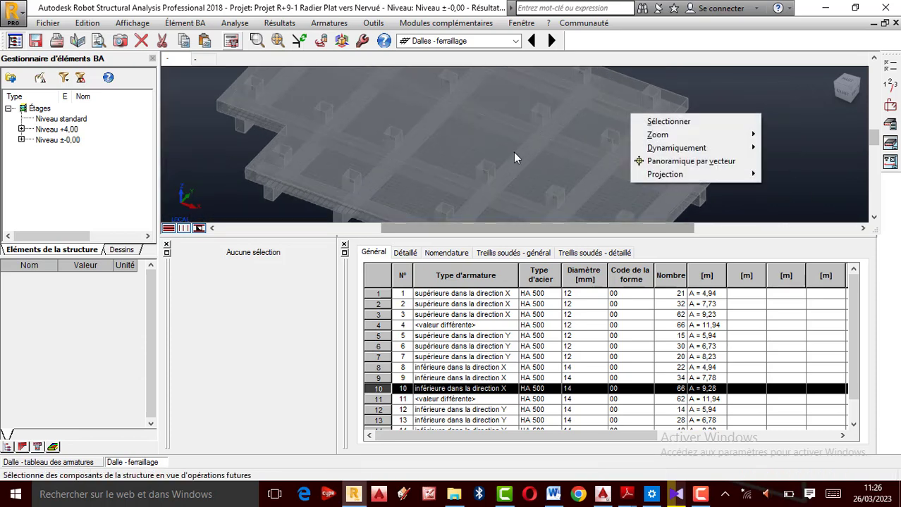
click(503, 129)
click(492, 142)
scroll(511, 141, down, 1)
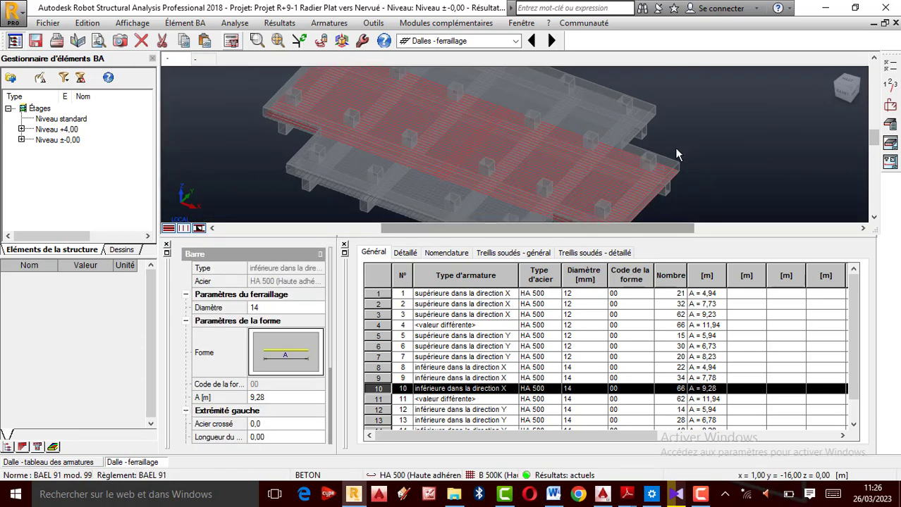
scroll(673, 148, down, 1)
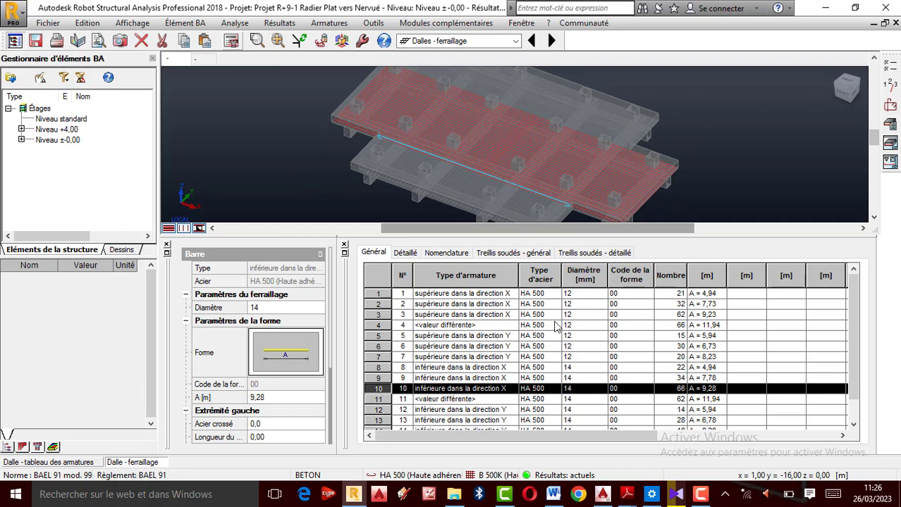
scroll(536, 156, up, 3)
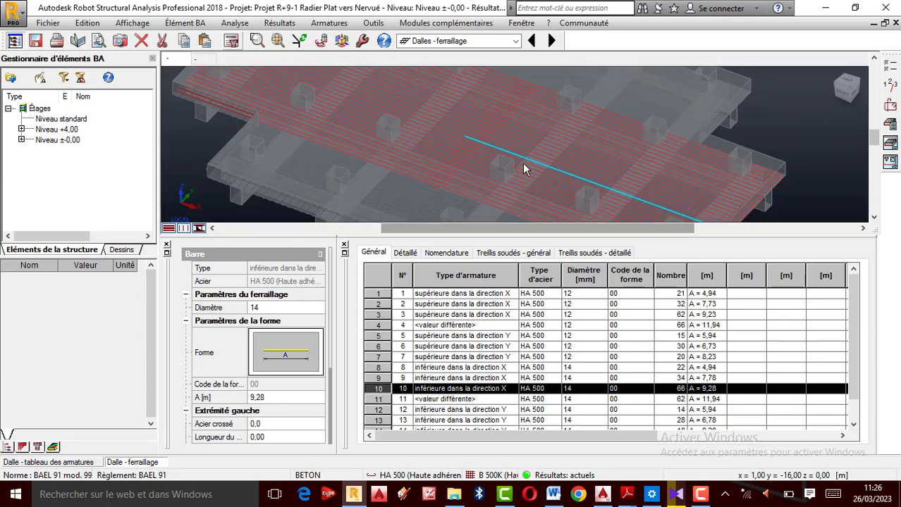
scroll(535, 161, down, 4)
Orbit the raft and examine how the selected lower X-direction bars extend across the slab.
right_click(668, 129)
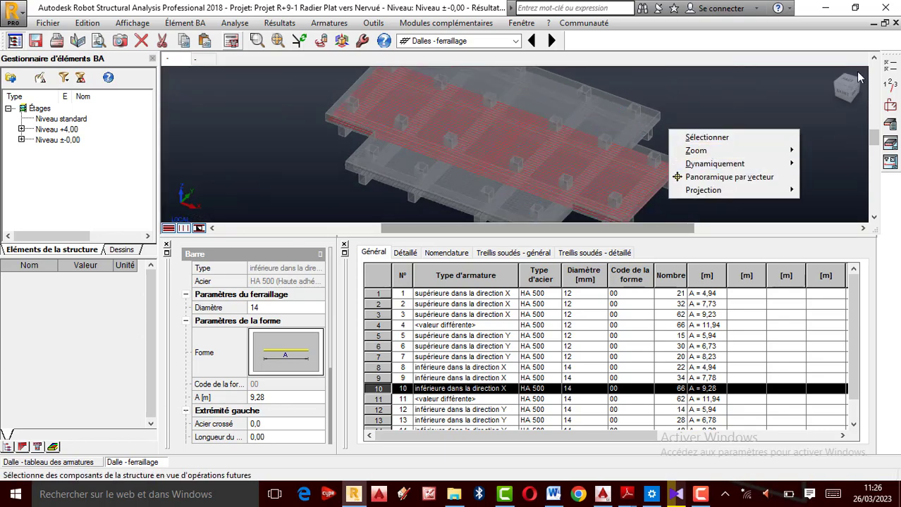
click(838, 74)
shift+middle_drag(578, 164, 569, 147)
scroll(521, 159, down, 4)
shift+middle_drag(502, 163, 495, 174)
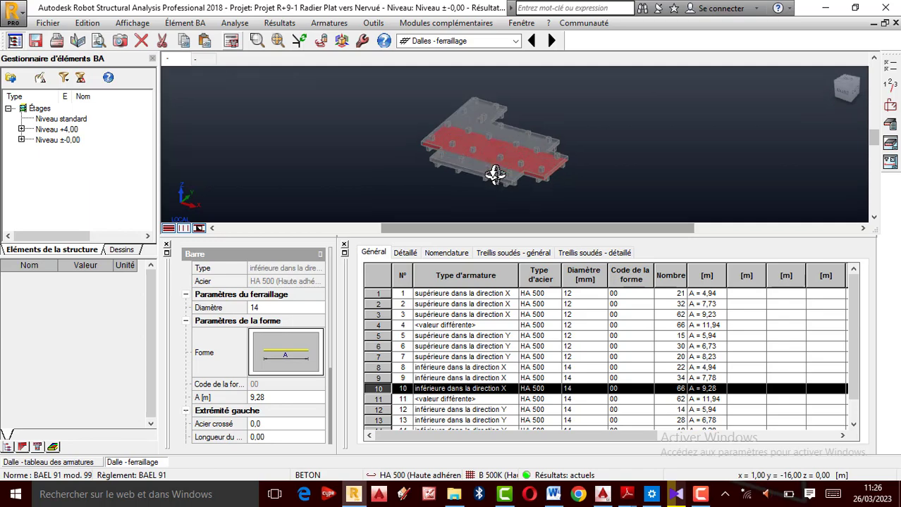
scroll(493, 174, up, 3)
scroll(443, 156, down, 1)
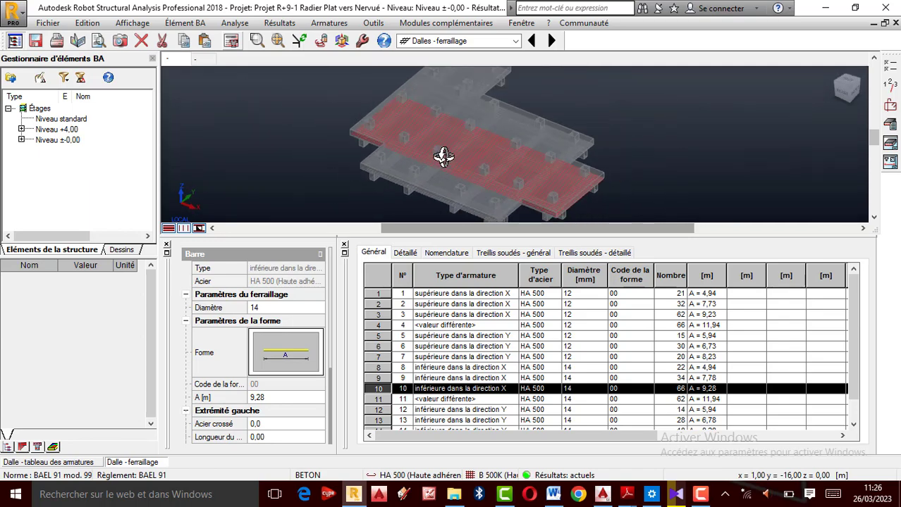
scroll(443, 156, up, 3)
scroll(446, 179, down, 1)
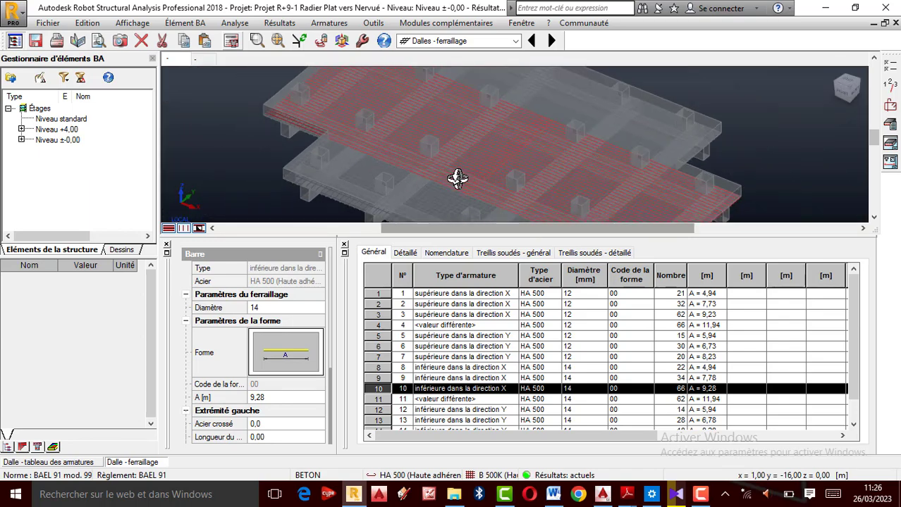
scroll(456, 179, up, 3)
scroll(457, 176, down, 2)
scroll(463, 177, up, 1)
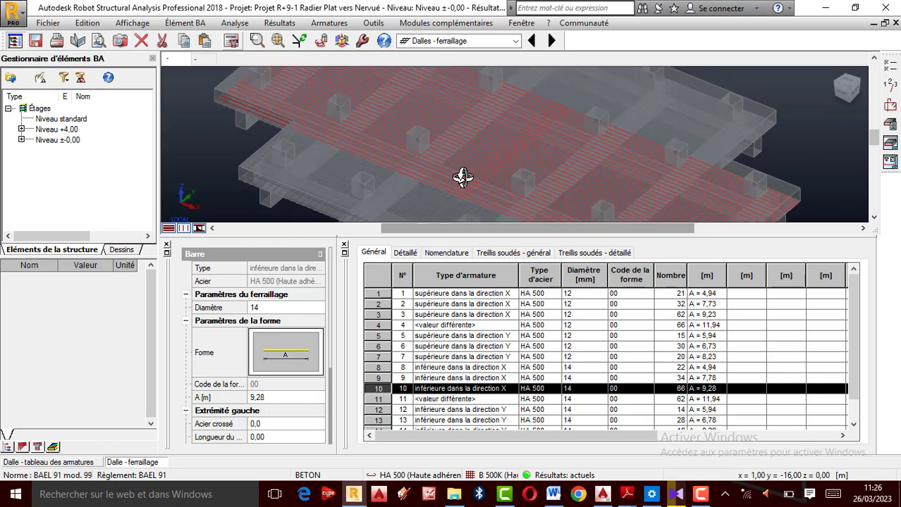
scroll(463, 177, down, 1)
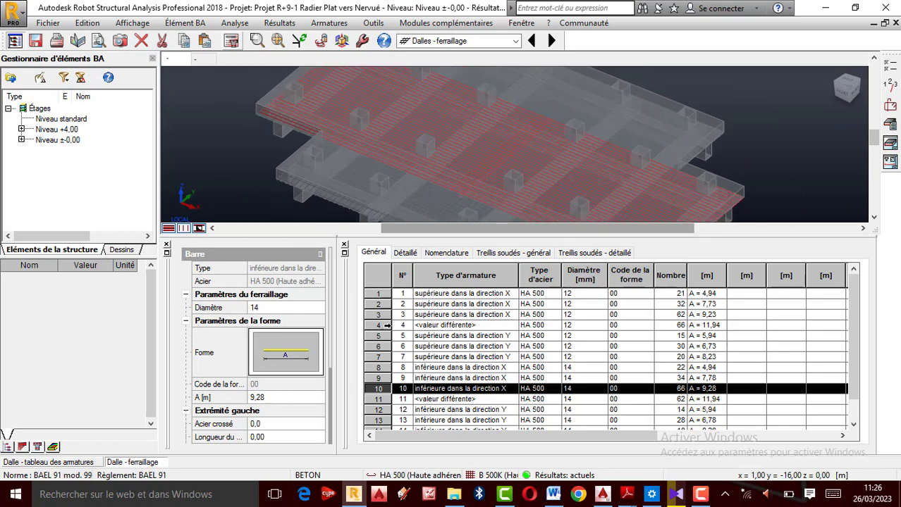
scroll(545, 150, down, 1)
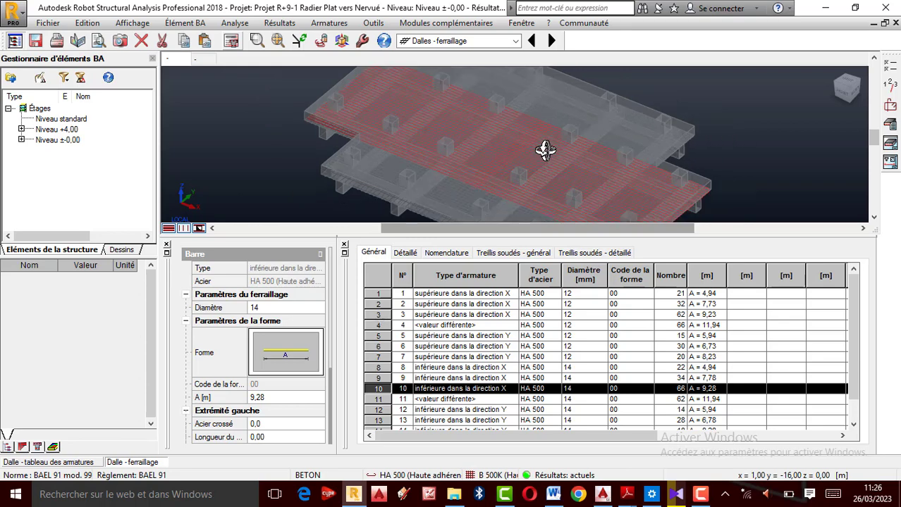
scroll(523, 115, down, 1)
scroll(524, 132, up, 2)
scroll(504, 136, down, 1)
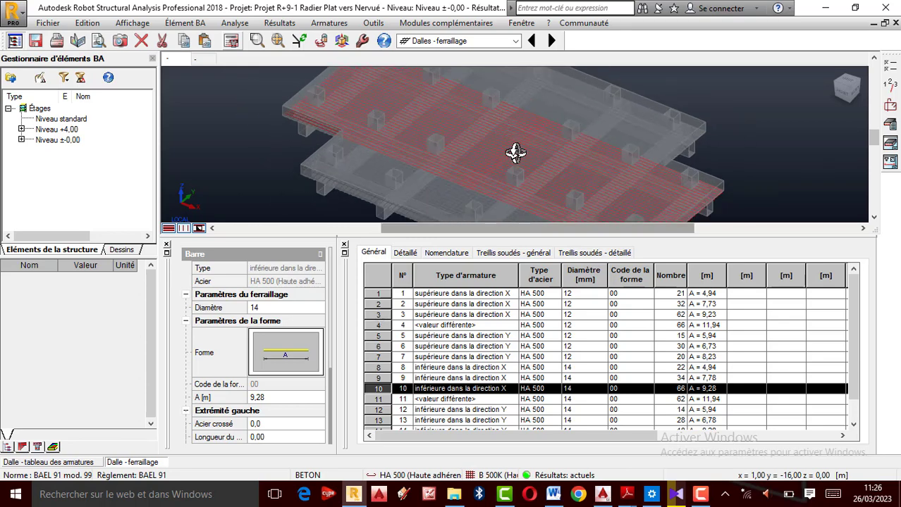
scroll(516, 153, up, 2)
scroll(482, 150, down, 1)
scroll(456, 145, down, 1)
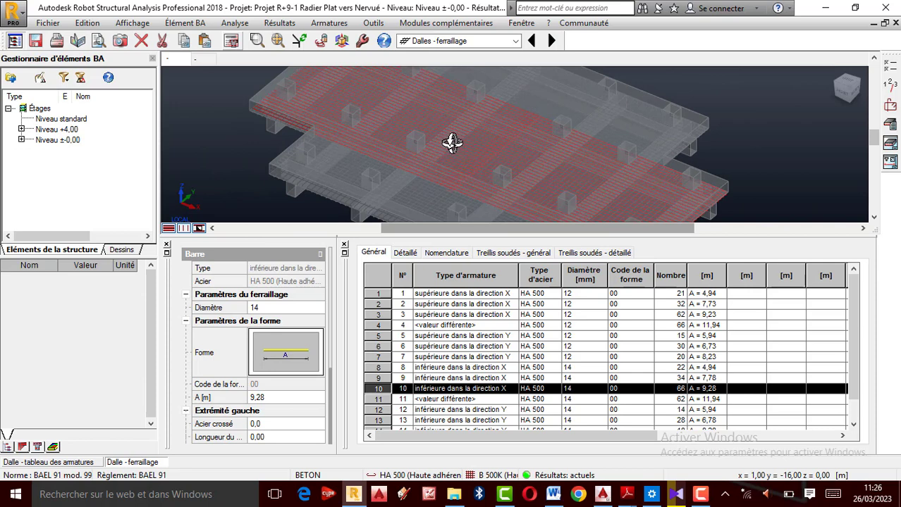
scroll(483, 148, down, 1)
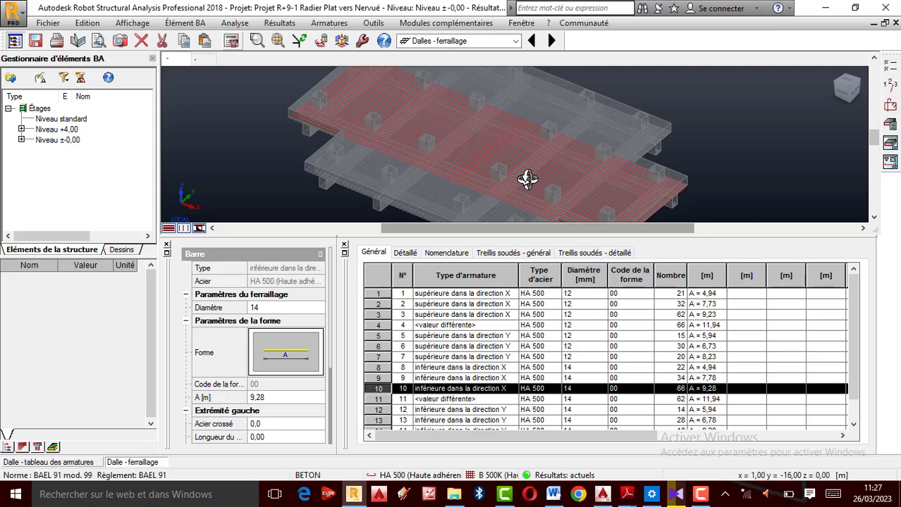
scroll(502, 172, up, 2)
scroll(501, 171, down, 4)
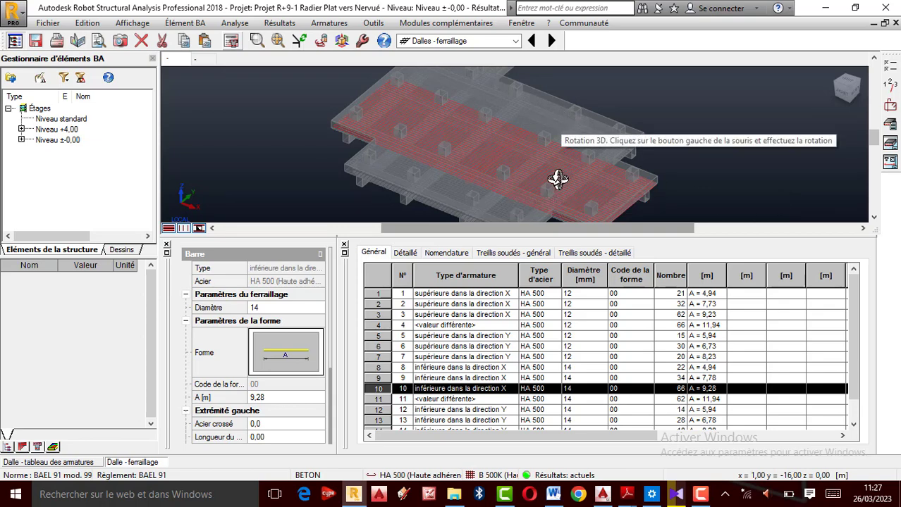
scroll(481, 146, up, 2)
scroll(474, 140, down, 3)
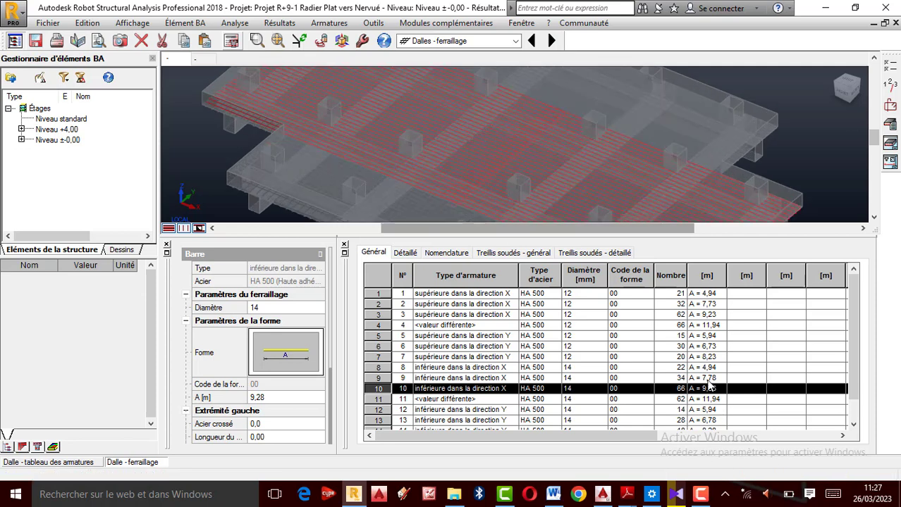
Open the Windows calculator (Calculatrice) and place it clear of the bar quantities and lengths in the reinforcement table.
click(110, 498)
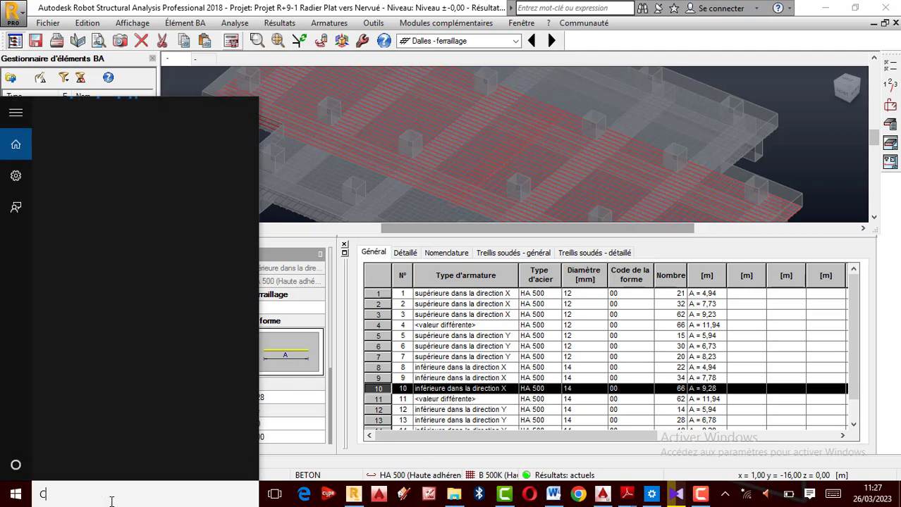
text(CAL)
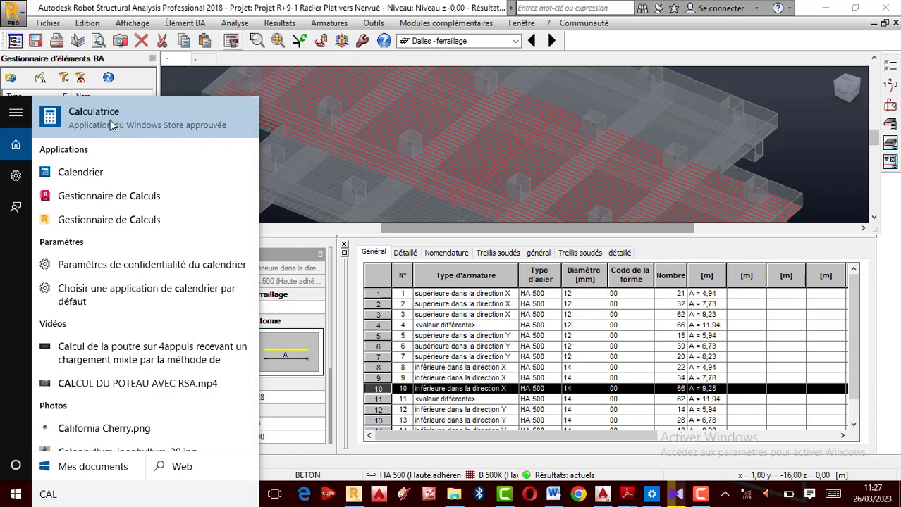
click(110, 120)
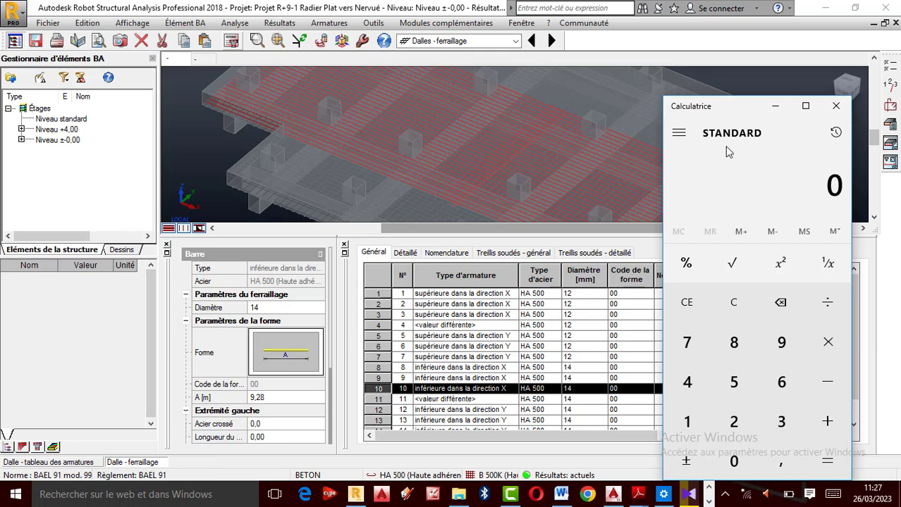
drag(733, 106, 246, 55)
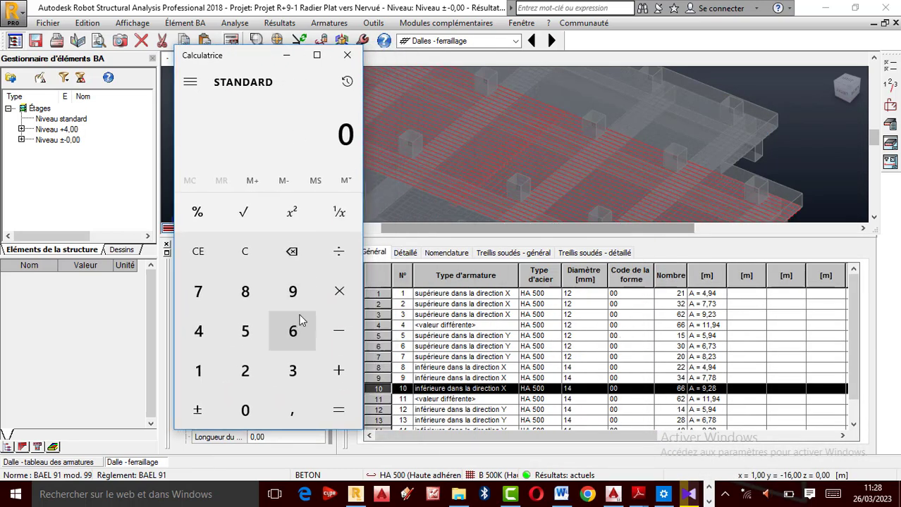
Divide the selected bars' 9,28 m length by 19,50 in the calculator.
click(293, 292)
click(293, 407)
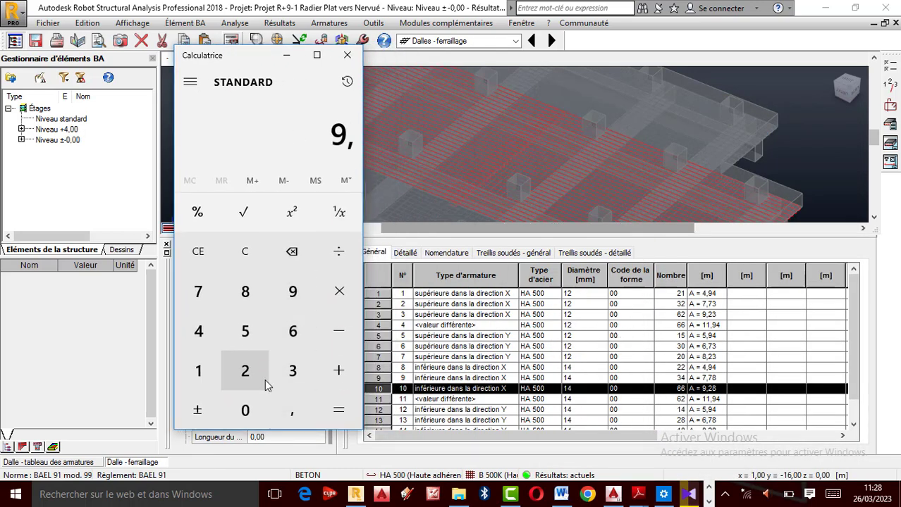
click(264, 380)
click(248, 296)
click(339, 255)
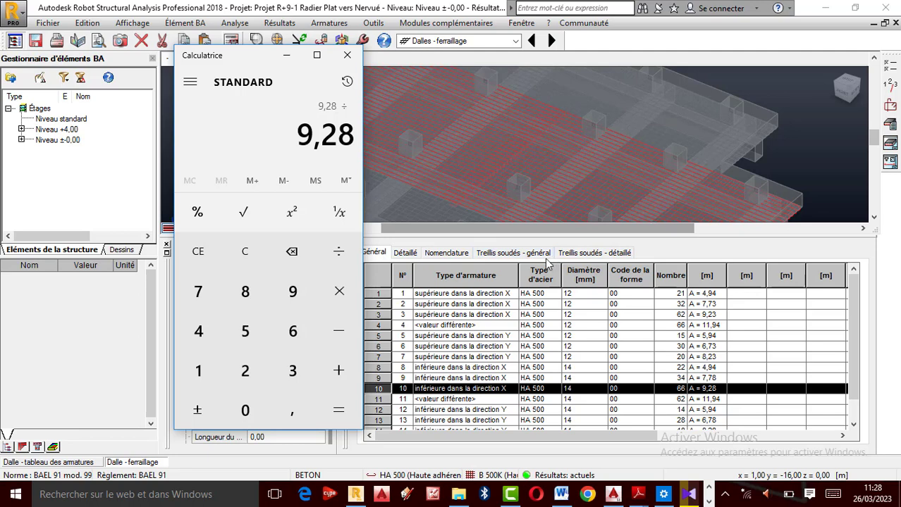
click(202, 373)
click(293, 292)
click(293, 411)
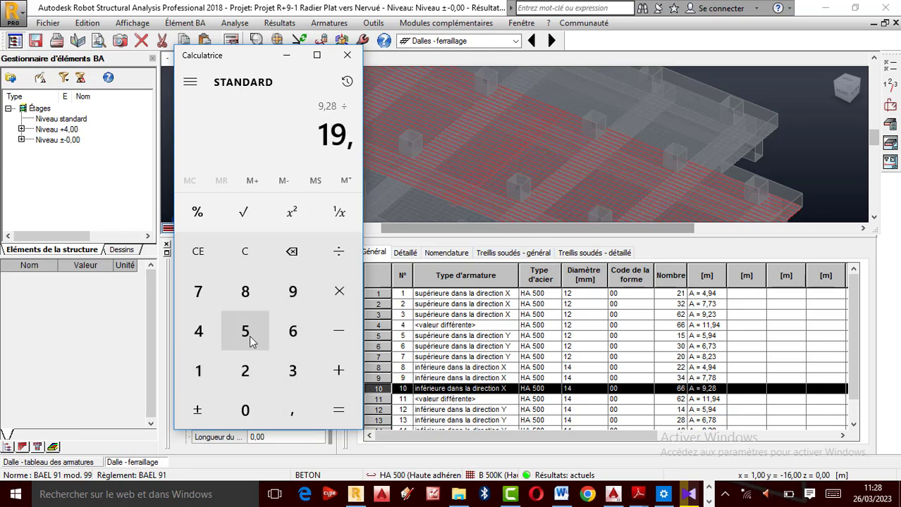
click(245, 332)
click(245, 410)
click(338, 412)
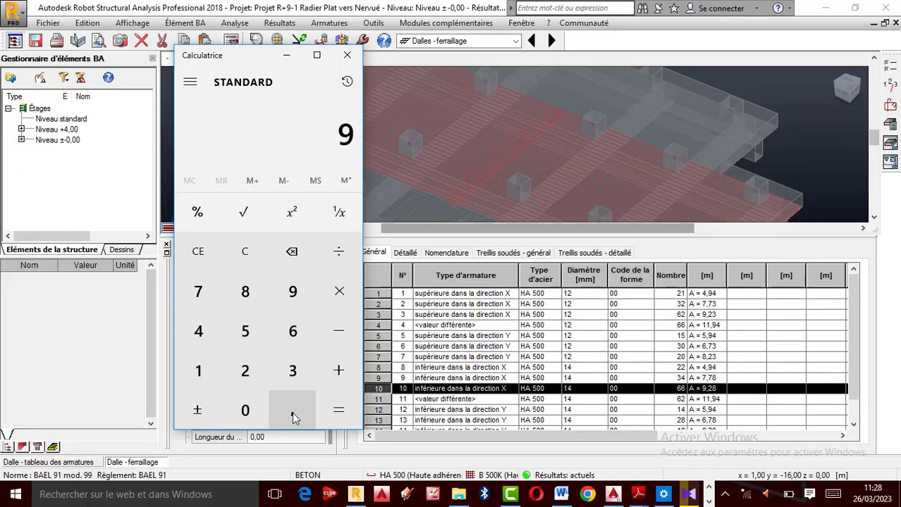
Divide the selected bars' 9,28 m length by 15 in the calculator, and close the calculator.
click(292, 412)
click(247, 374)
click(246, 293)
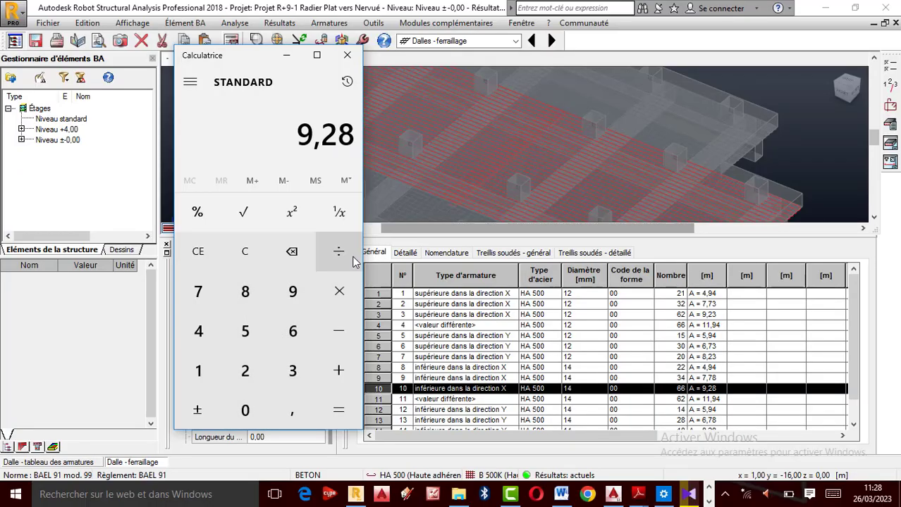
click(339, 252)
click(198, 371)
click(246, 331)
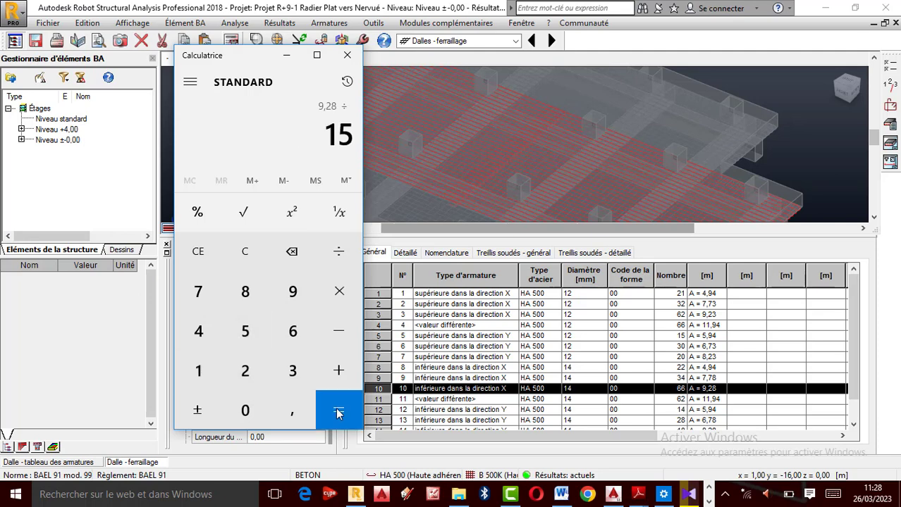
click(338, 412)
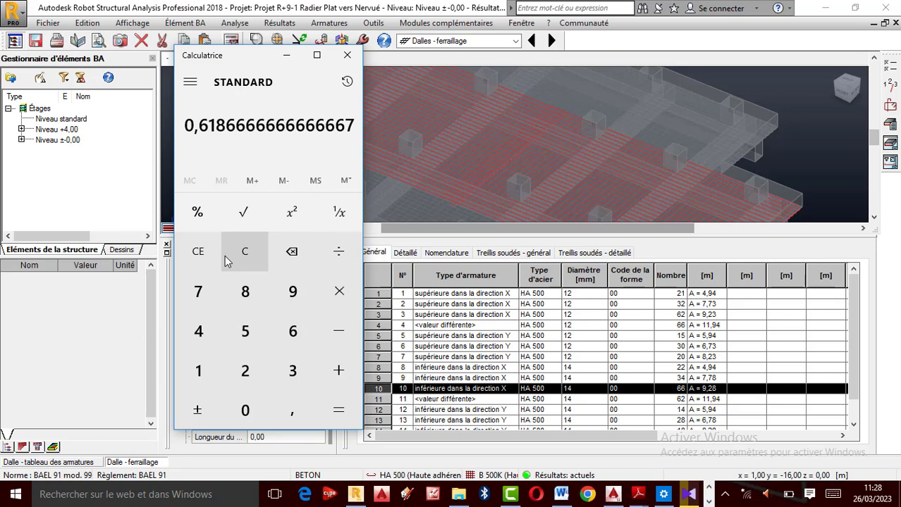
click(351, 57)
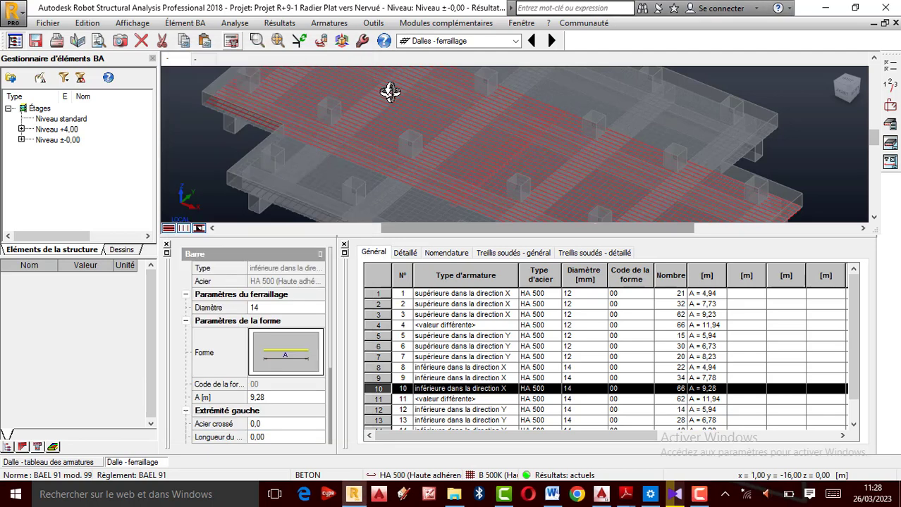
scroll(497, 149, up, 2)
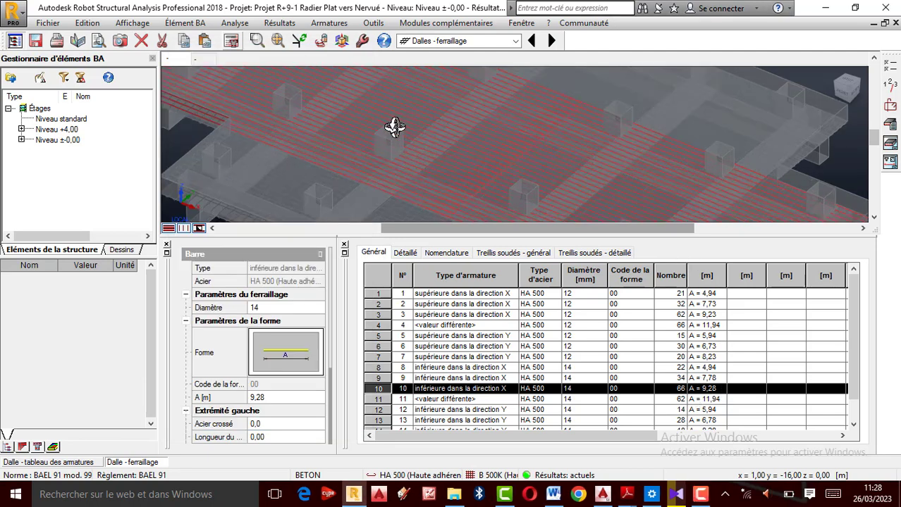
scroll(358, 118, down, 3)
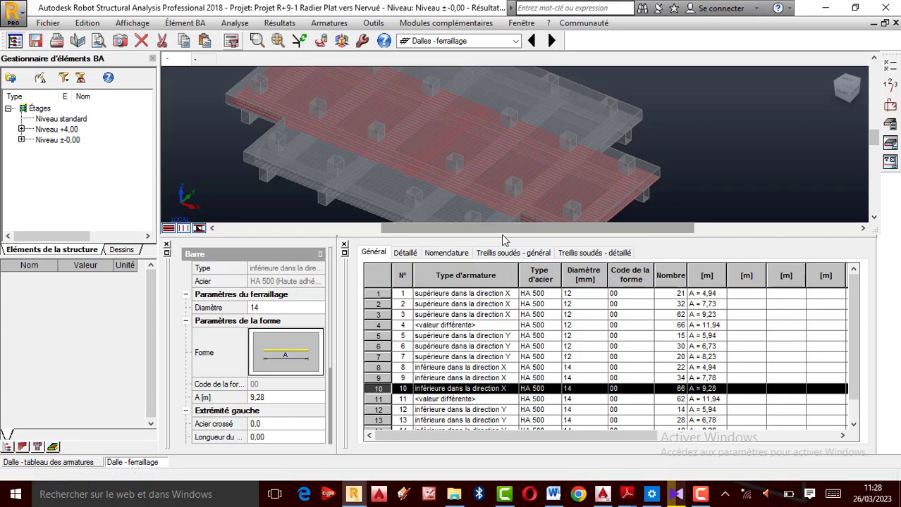
scroll(495, 164, down, 1)
scroll(486, 141, up, 3)
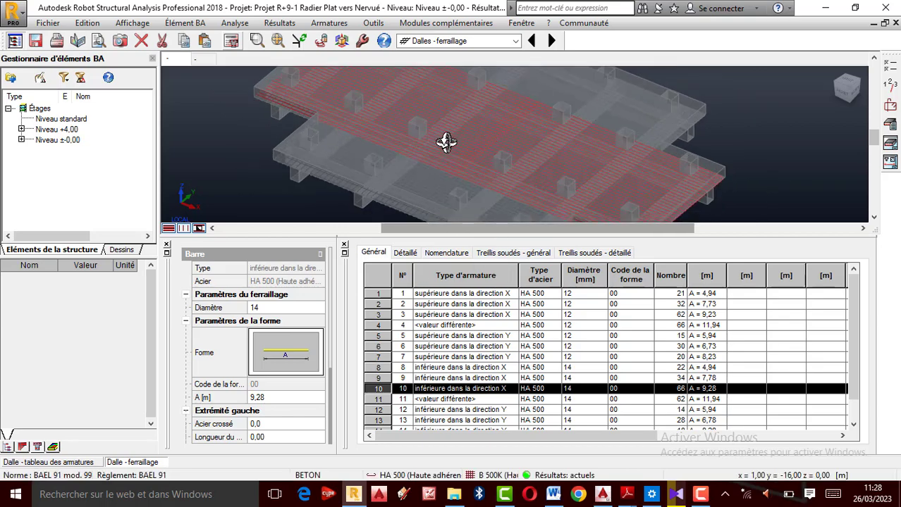
scroll(474, 135, up, 2)
scroll(458, 150, down, 3)
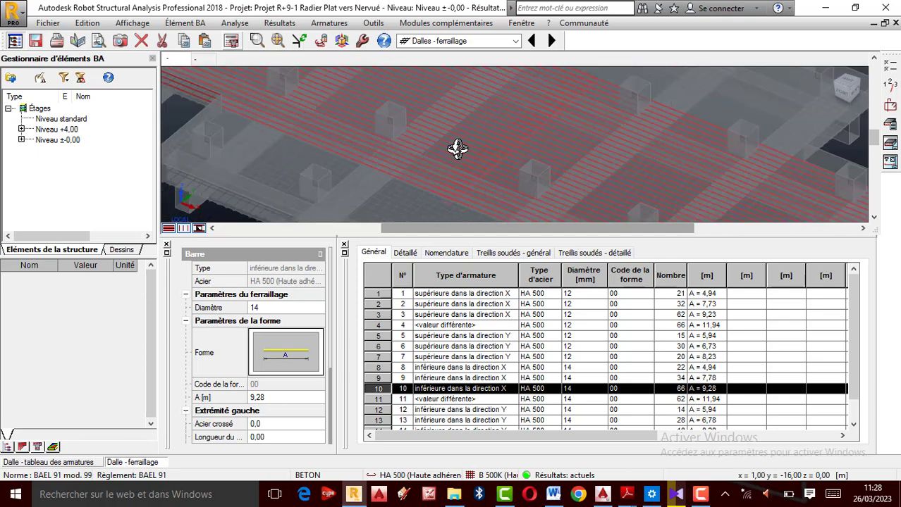
scroll(507, 144, up, 1)
scroll(501, 151, down, 2)
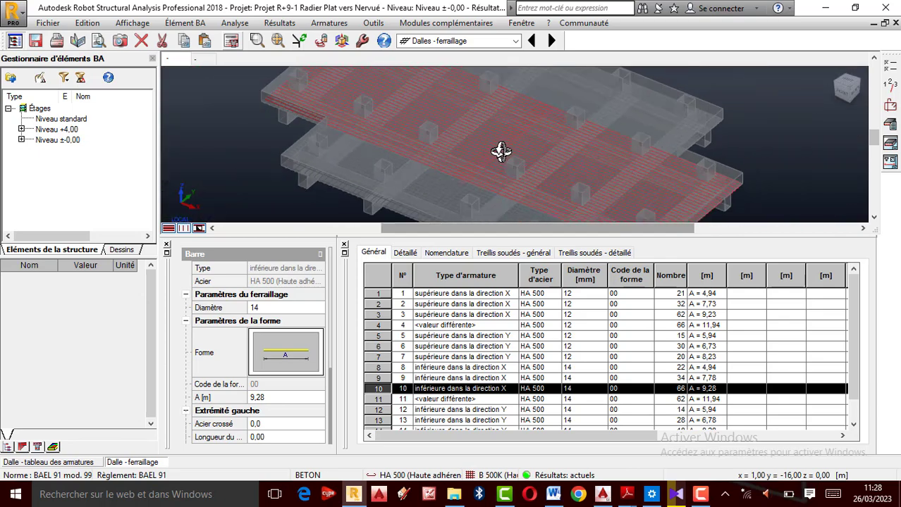
scroll(487, 135, down, 1)
scroll(486, 135, up, 1)
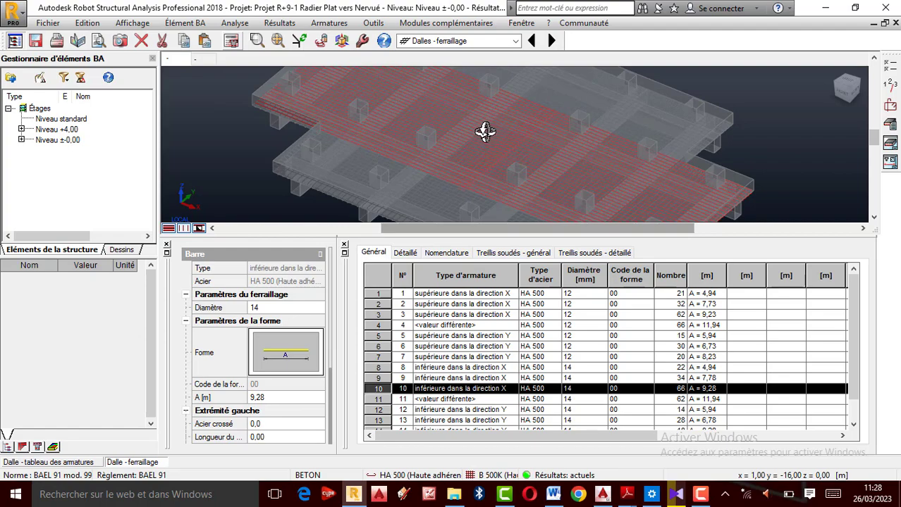